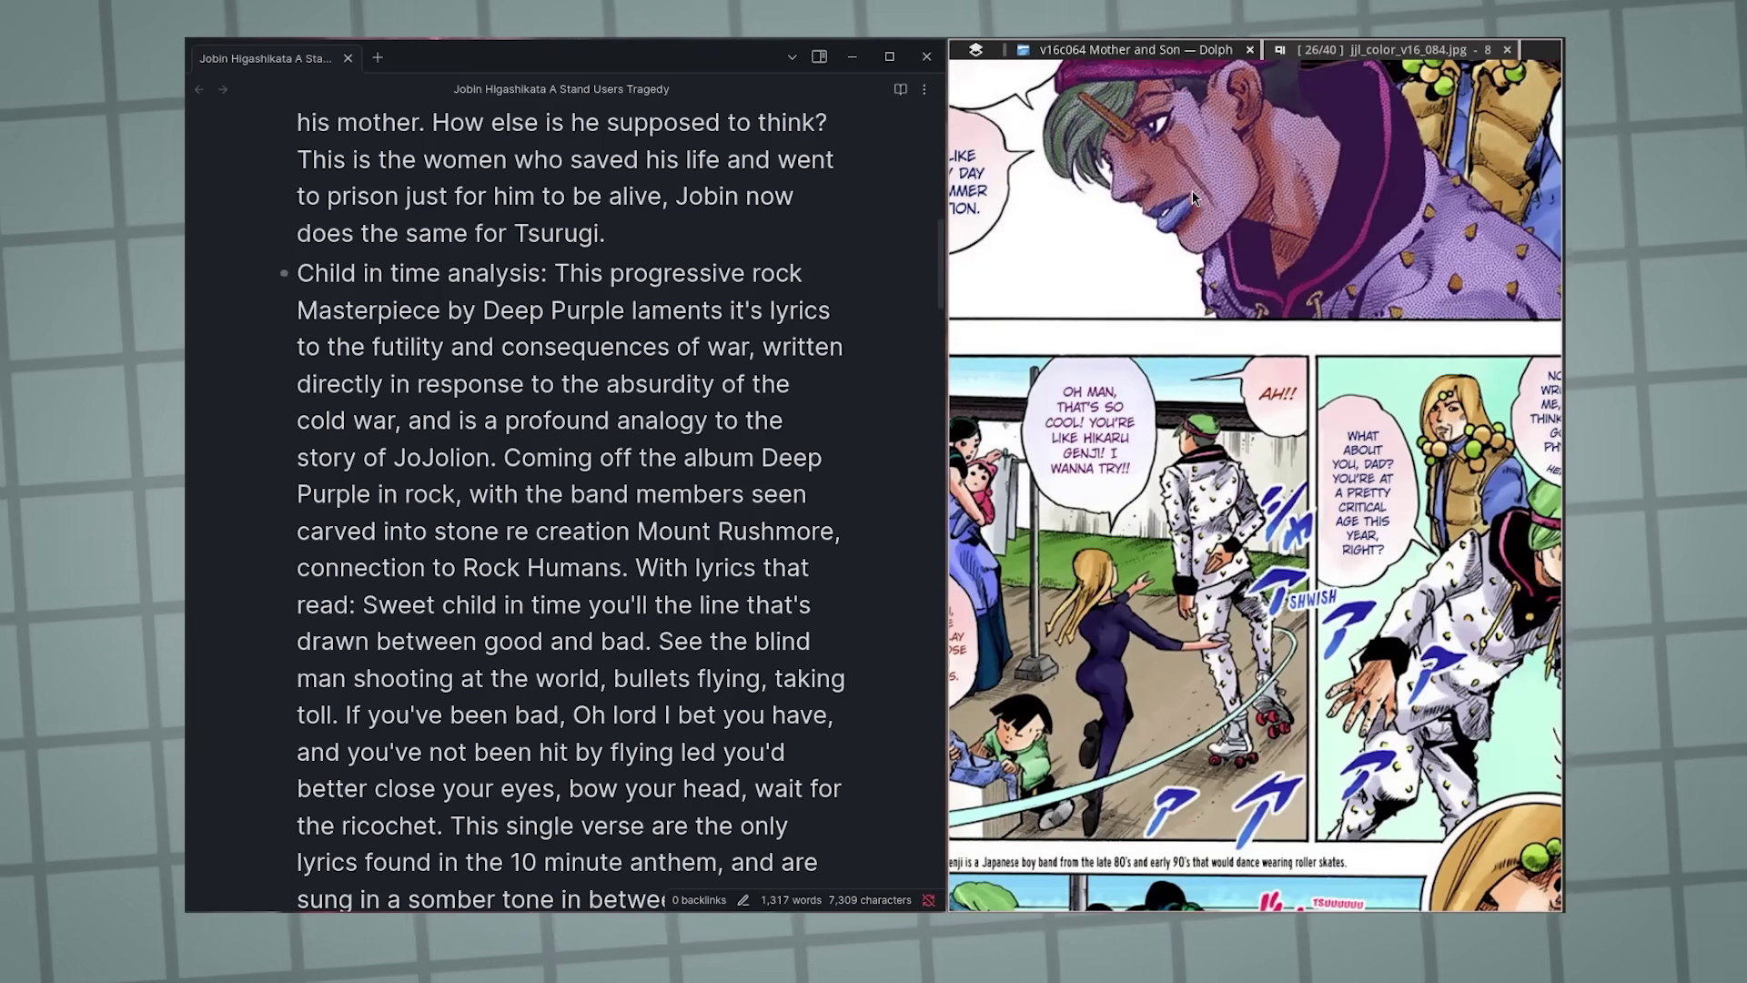
- Close the second terminal window and run the auto-cpufreq command
scroll(1194, 196, "up", 5)
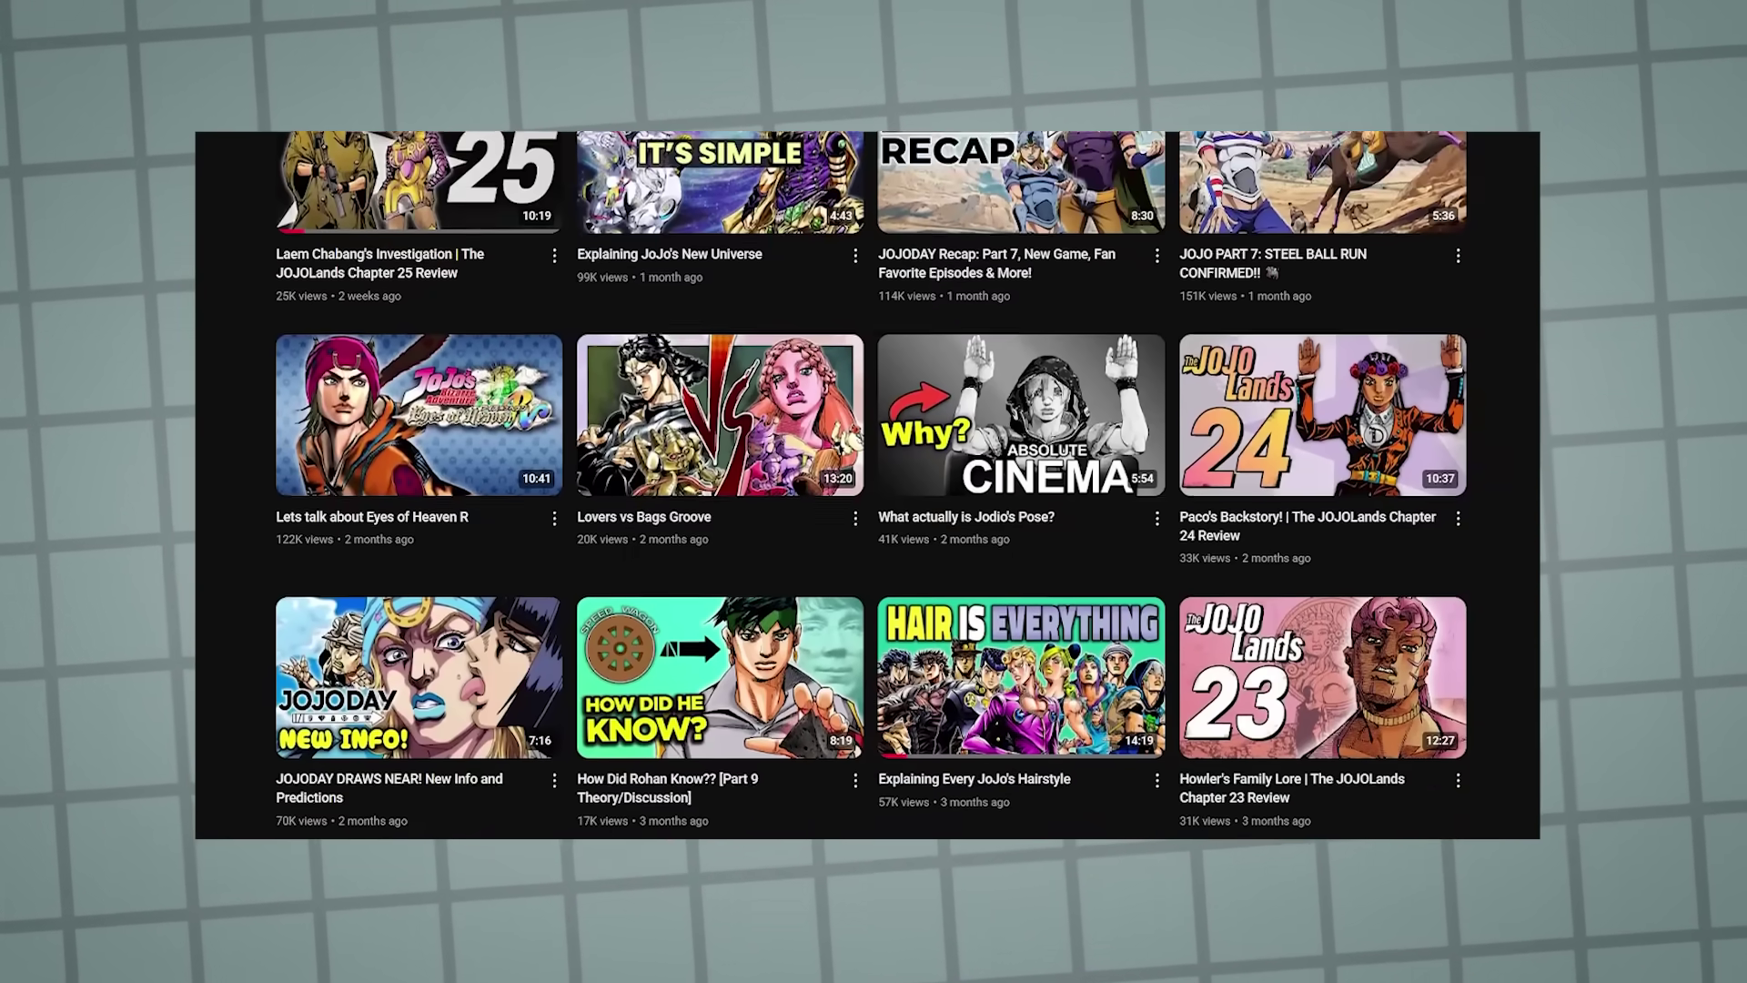
scroll(871, 483, "down", 6)
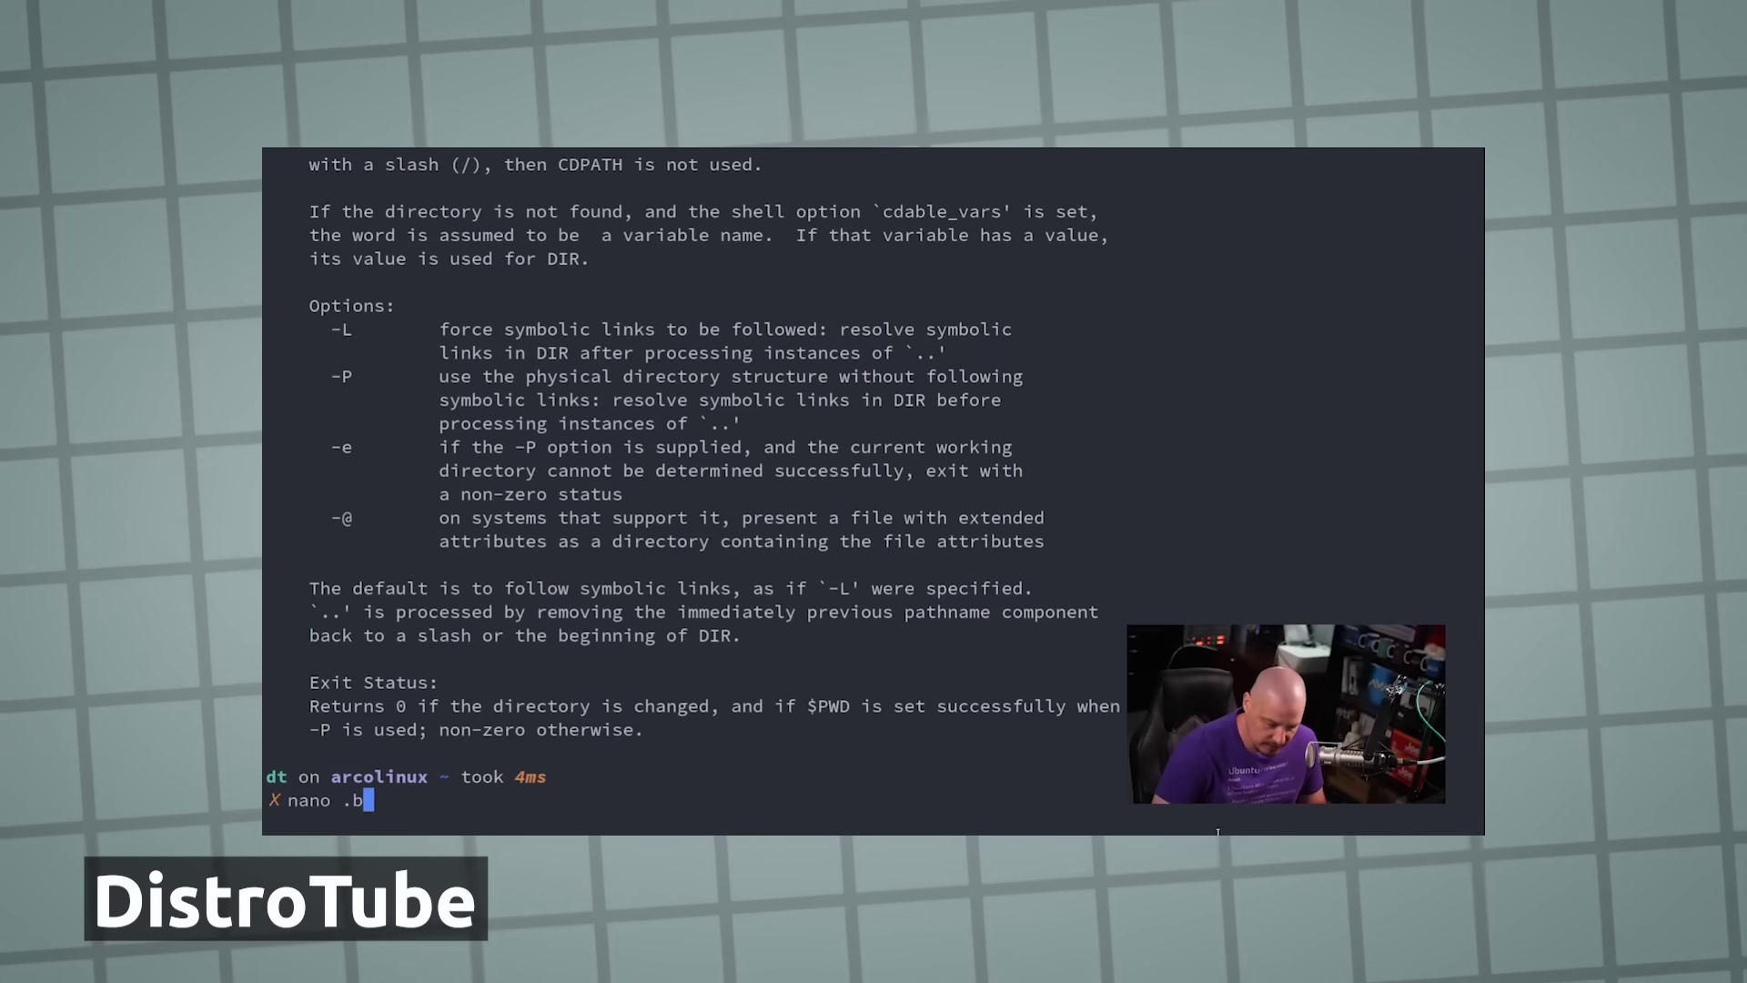
type("ashrc")
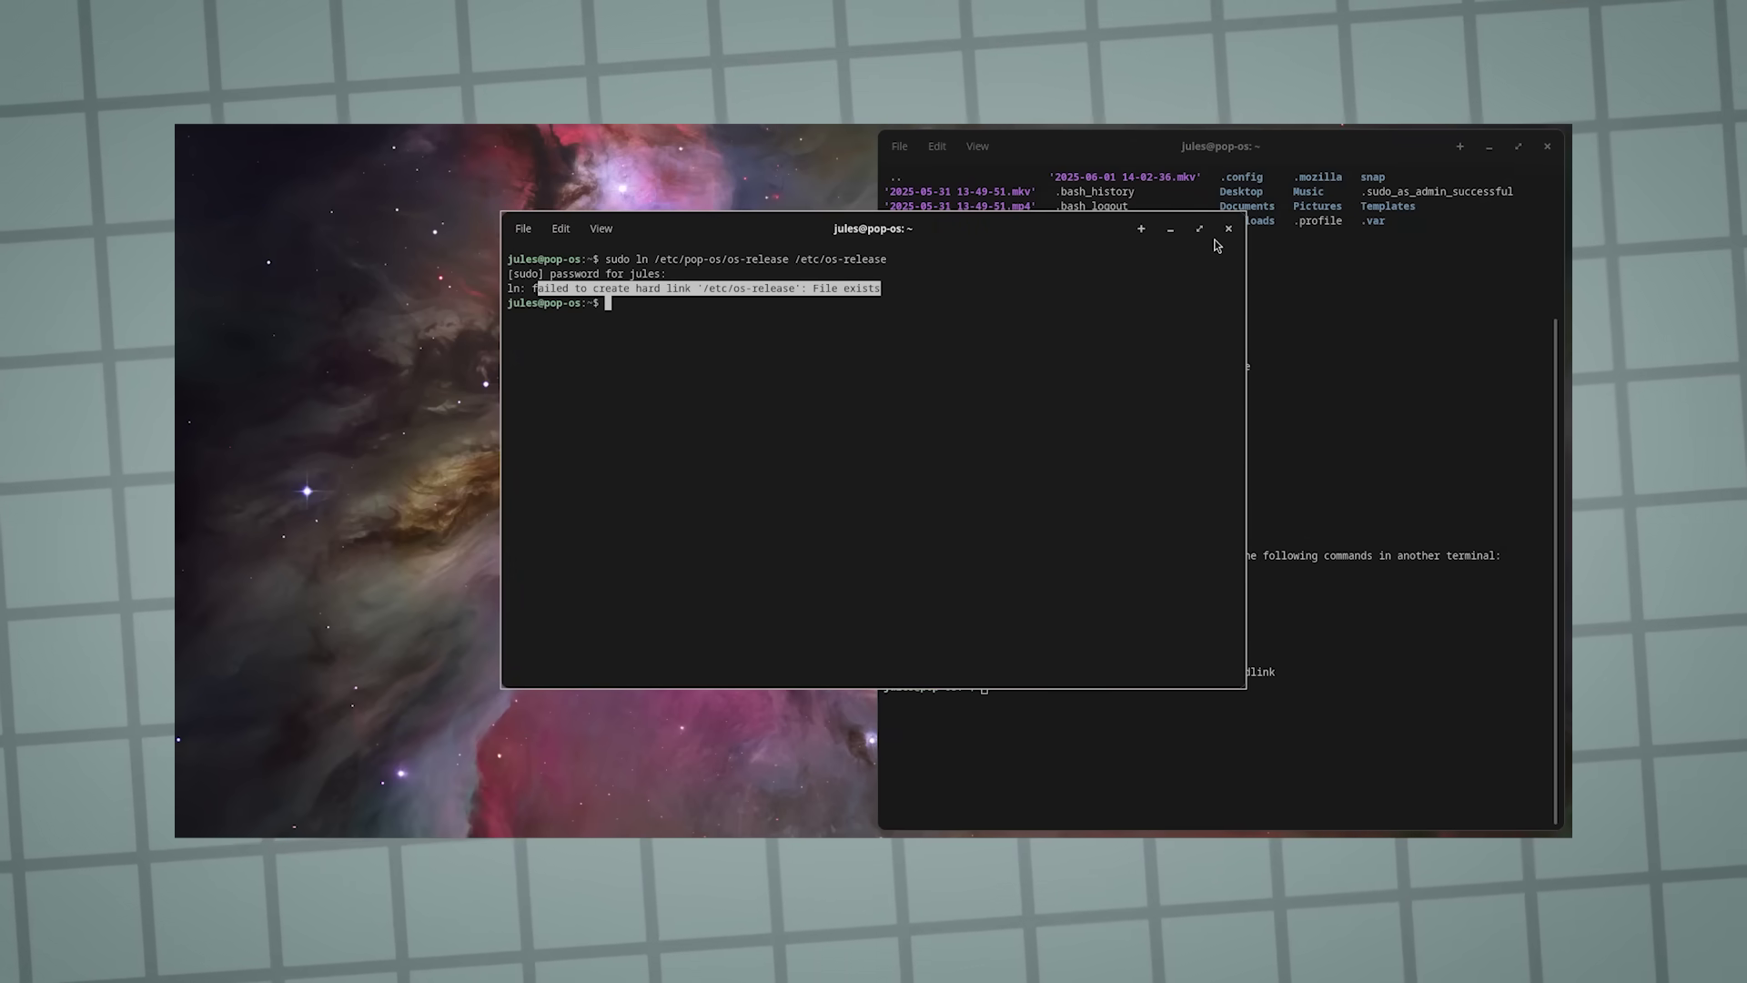
left_click(1228, 230)
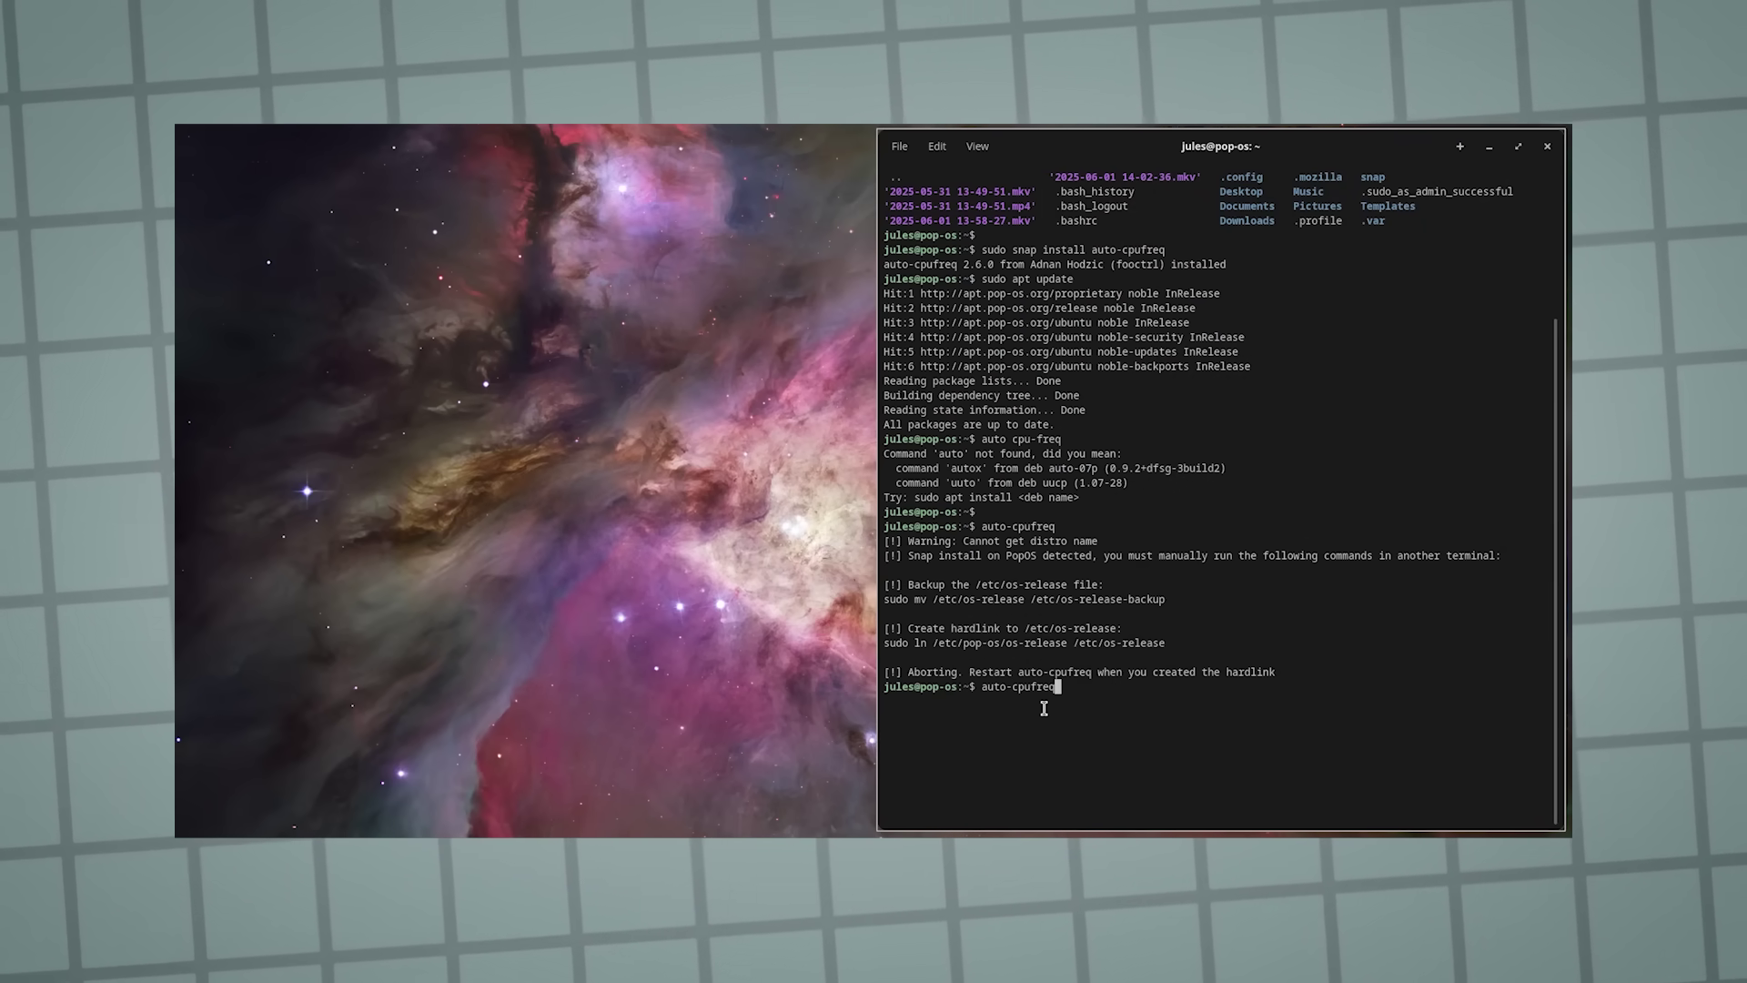
key("Return")
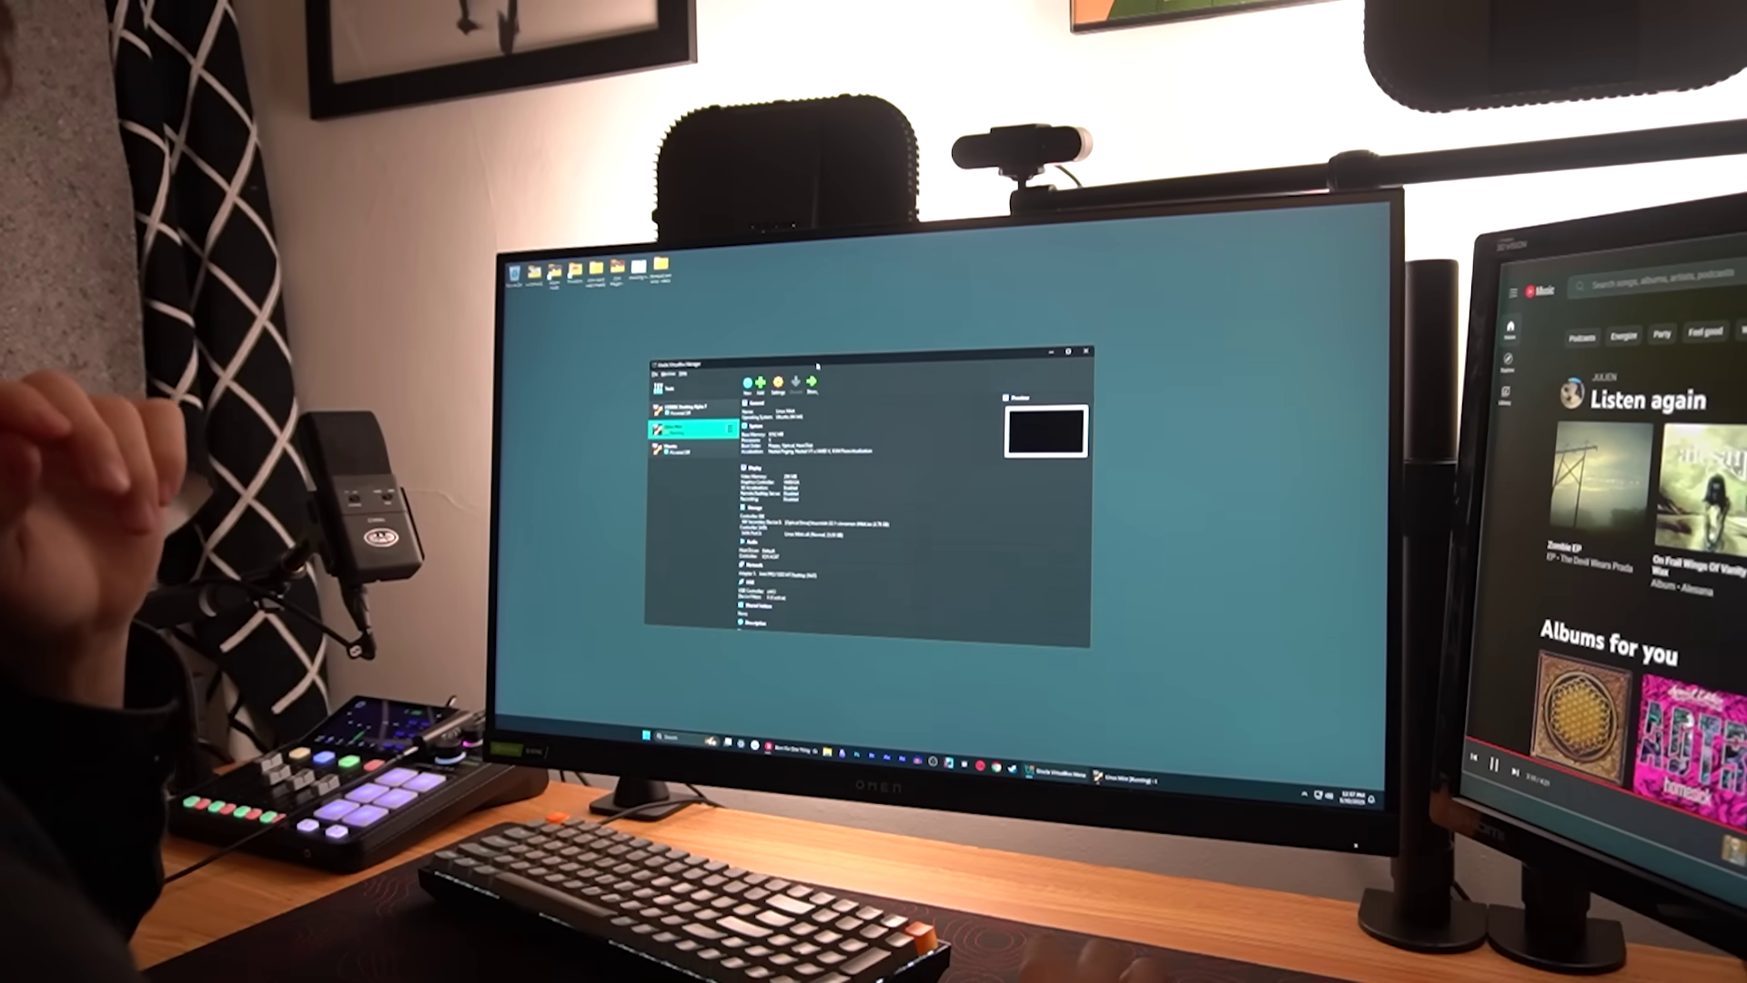
- Start the virtual machine and close the Downloads folder window
left_click(812, 382)
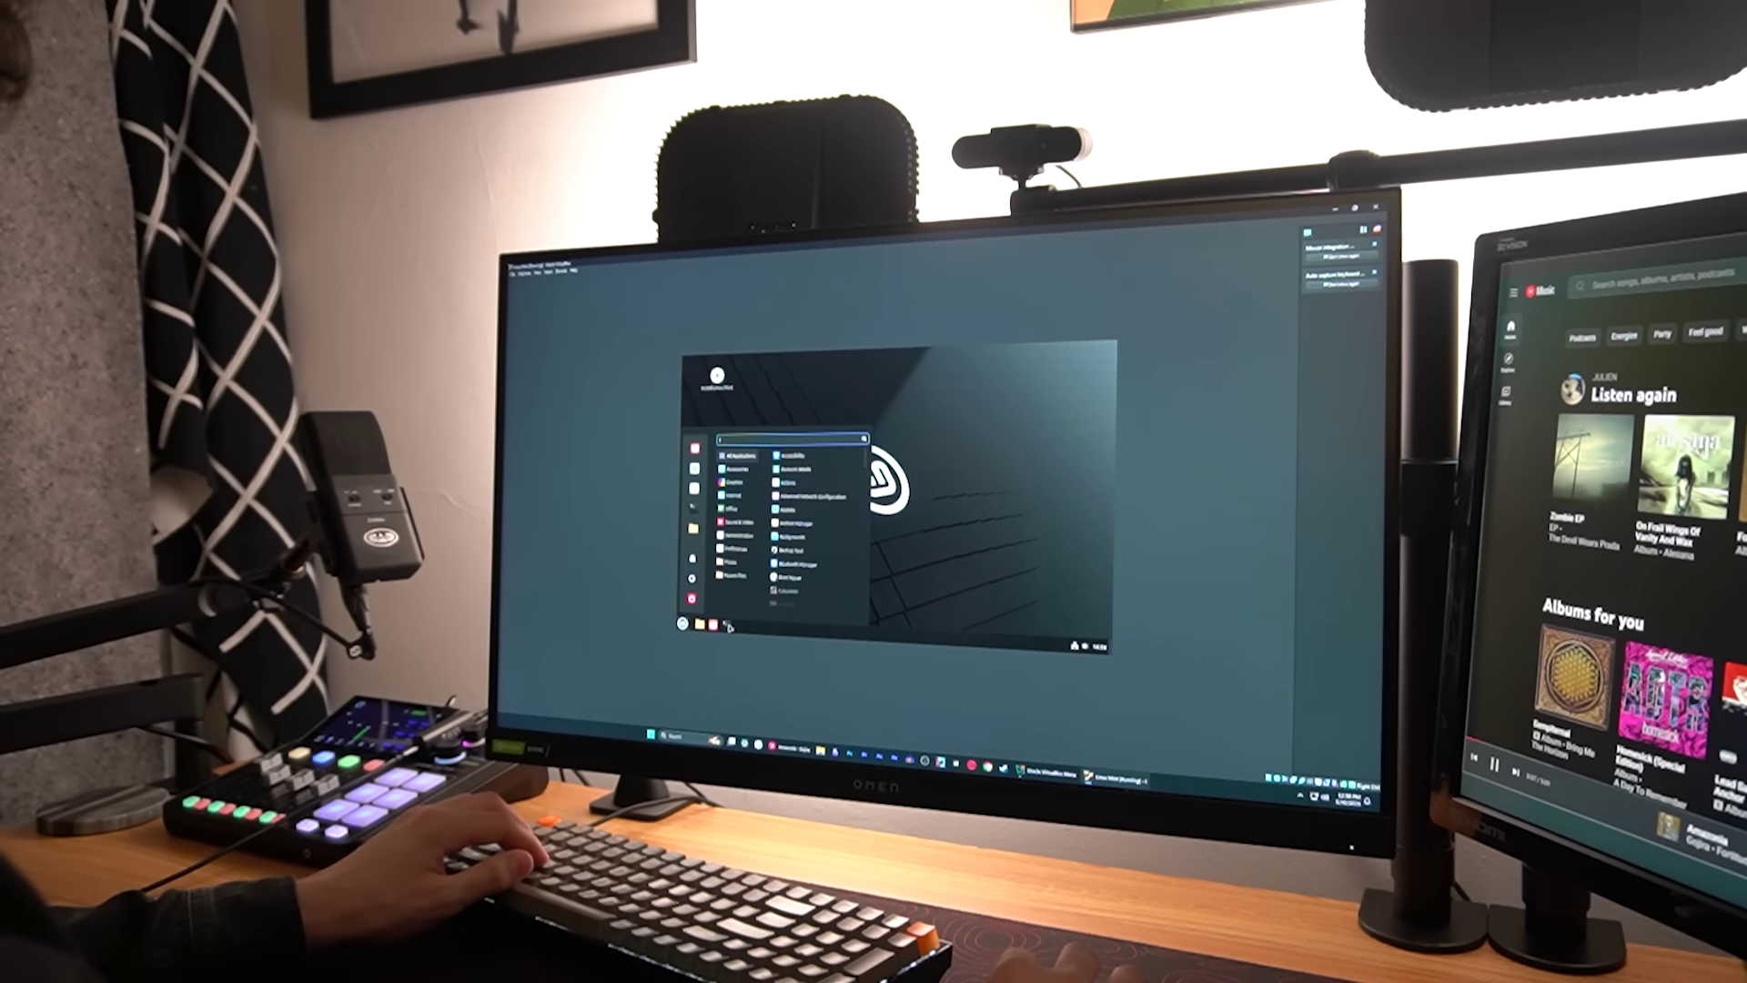
left_click(717, 579)
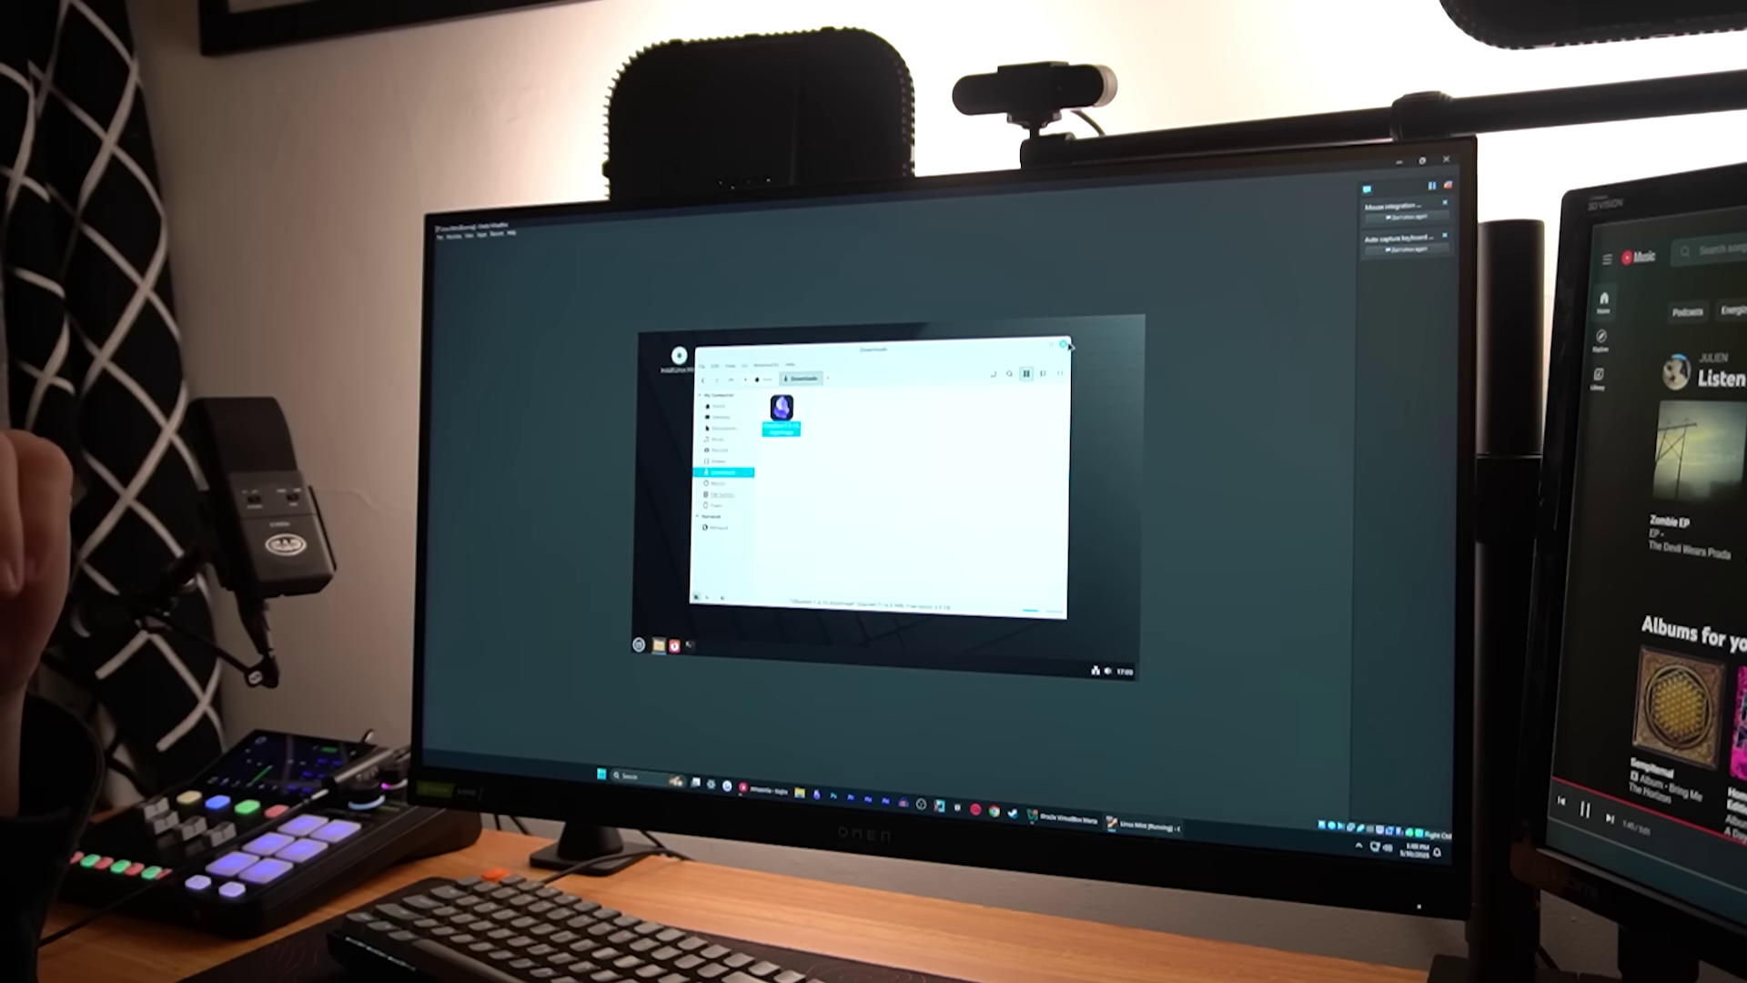
left_click(1064, 344)
- View .bashrc with less, then create a test2 folder and list the directory
left_click(639, 645)
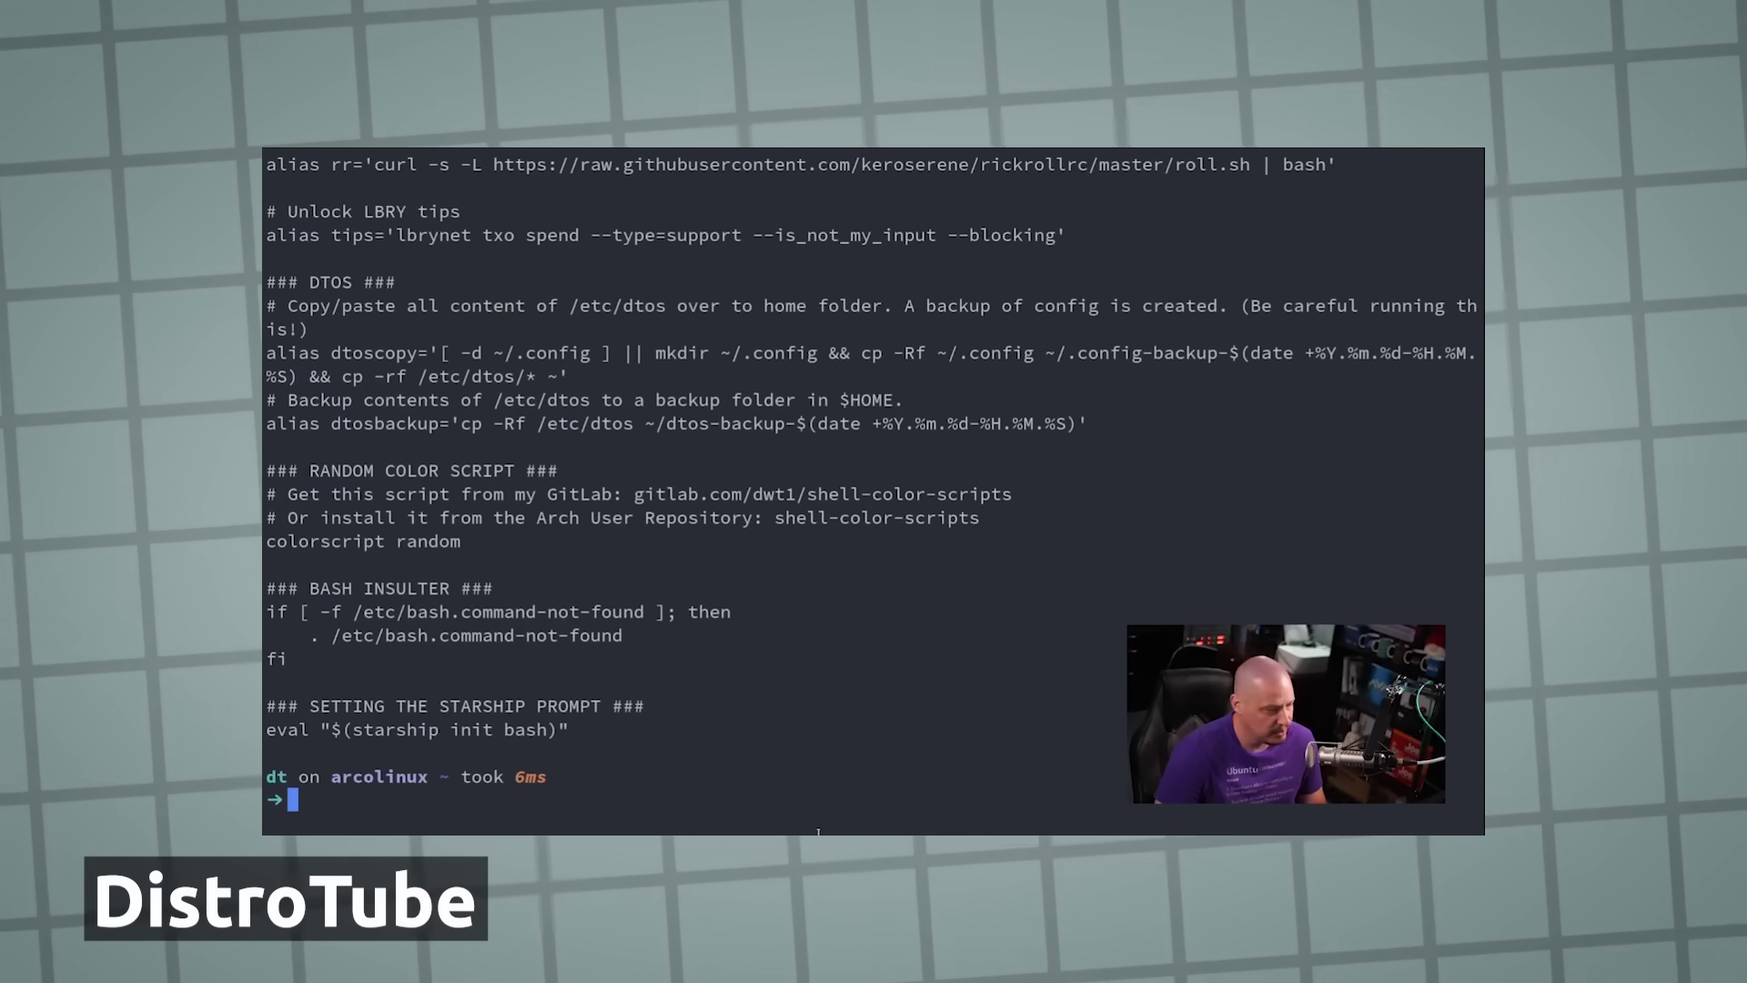
type("less .bashrc")
key("Return")
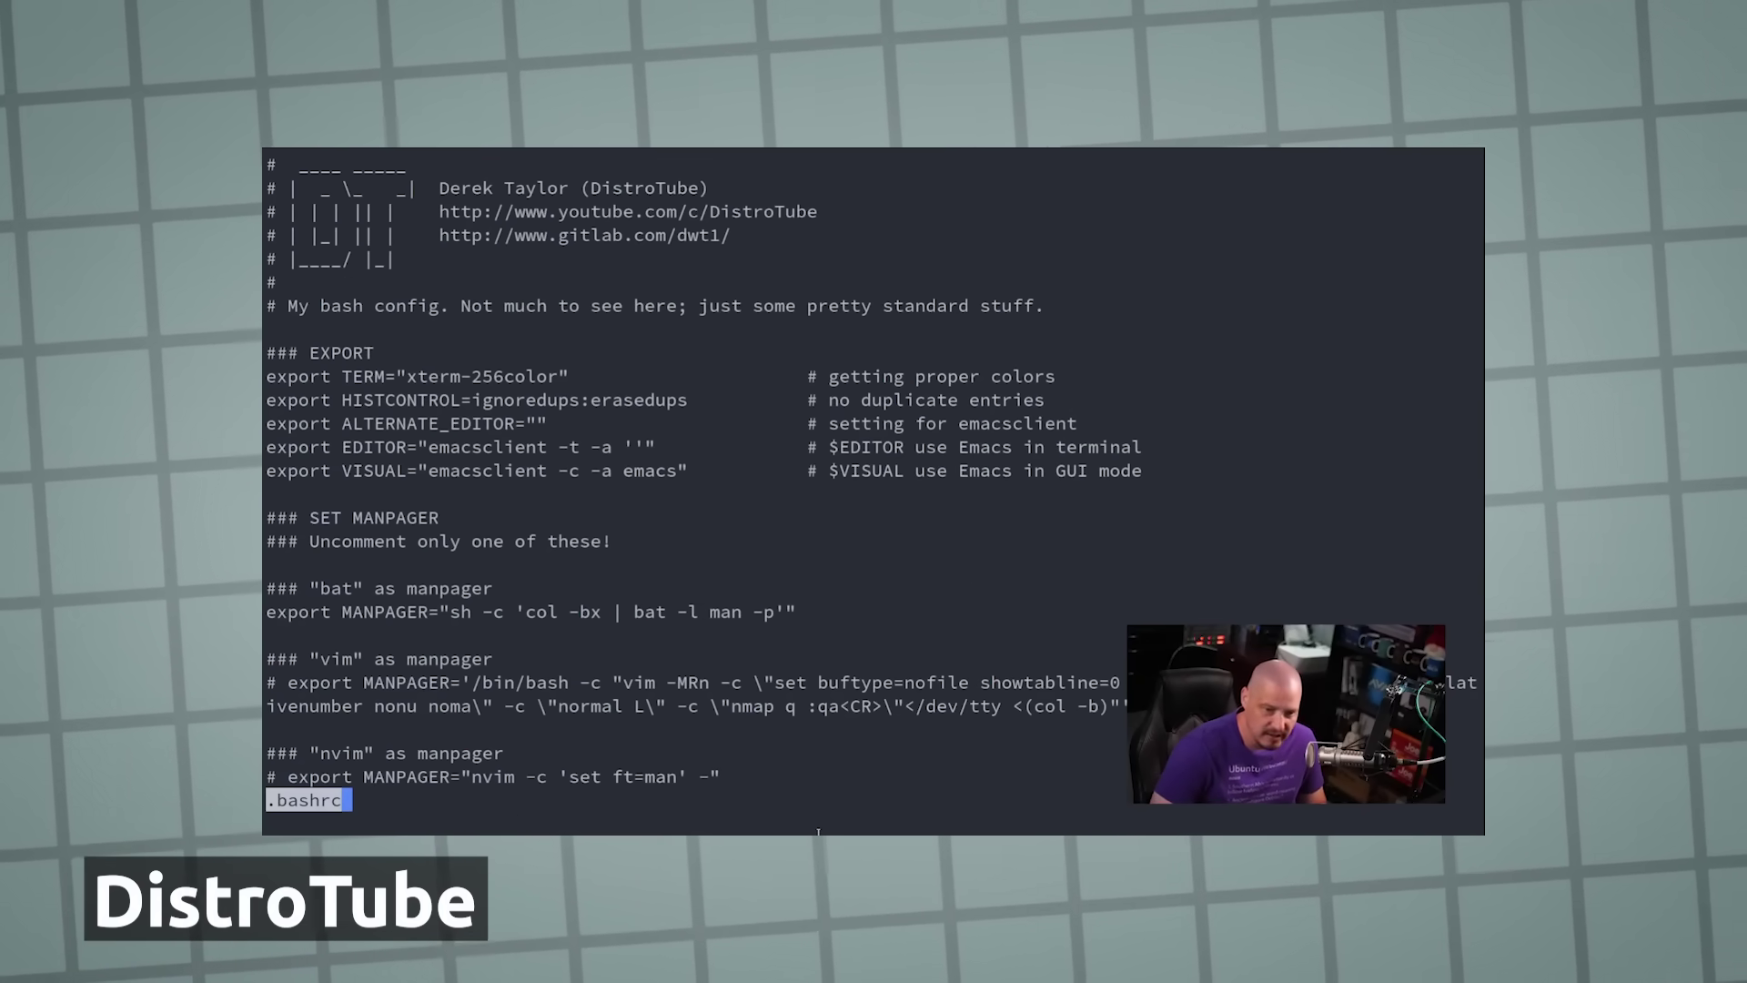
scroll(686, 658, "down", 8)
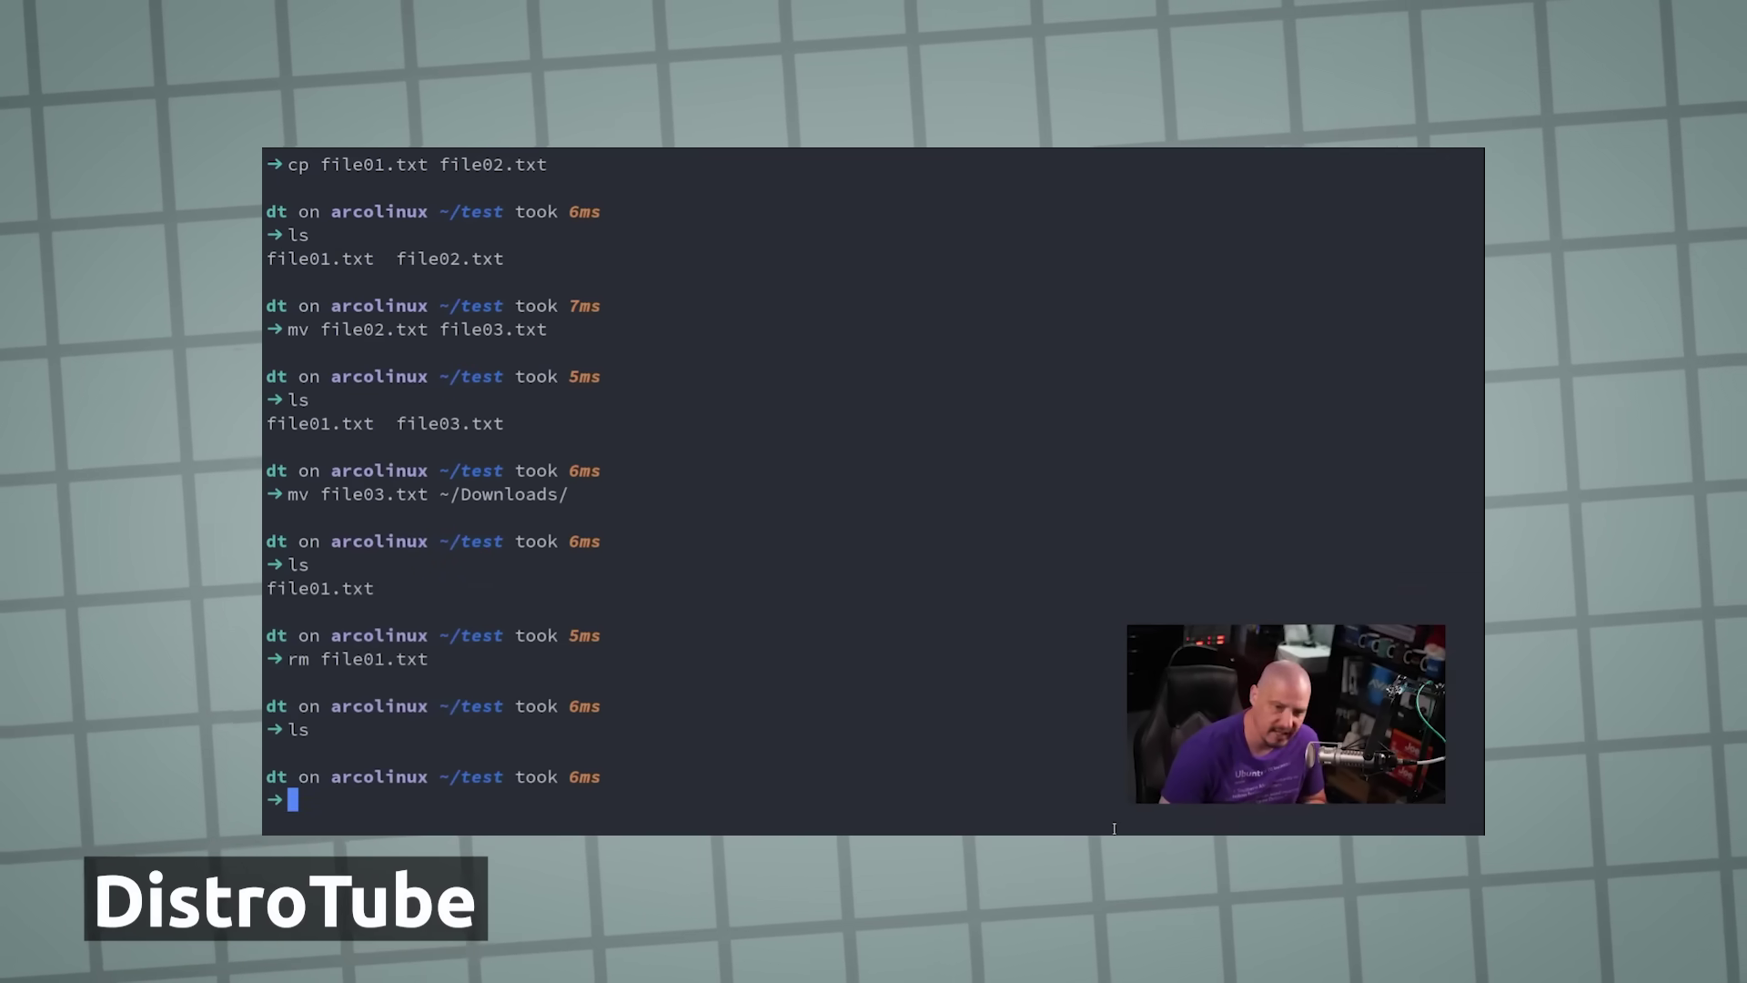
type("mkdir test2")
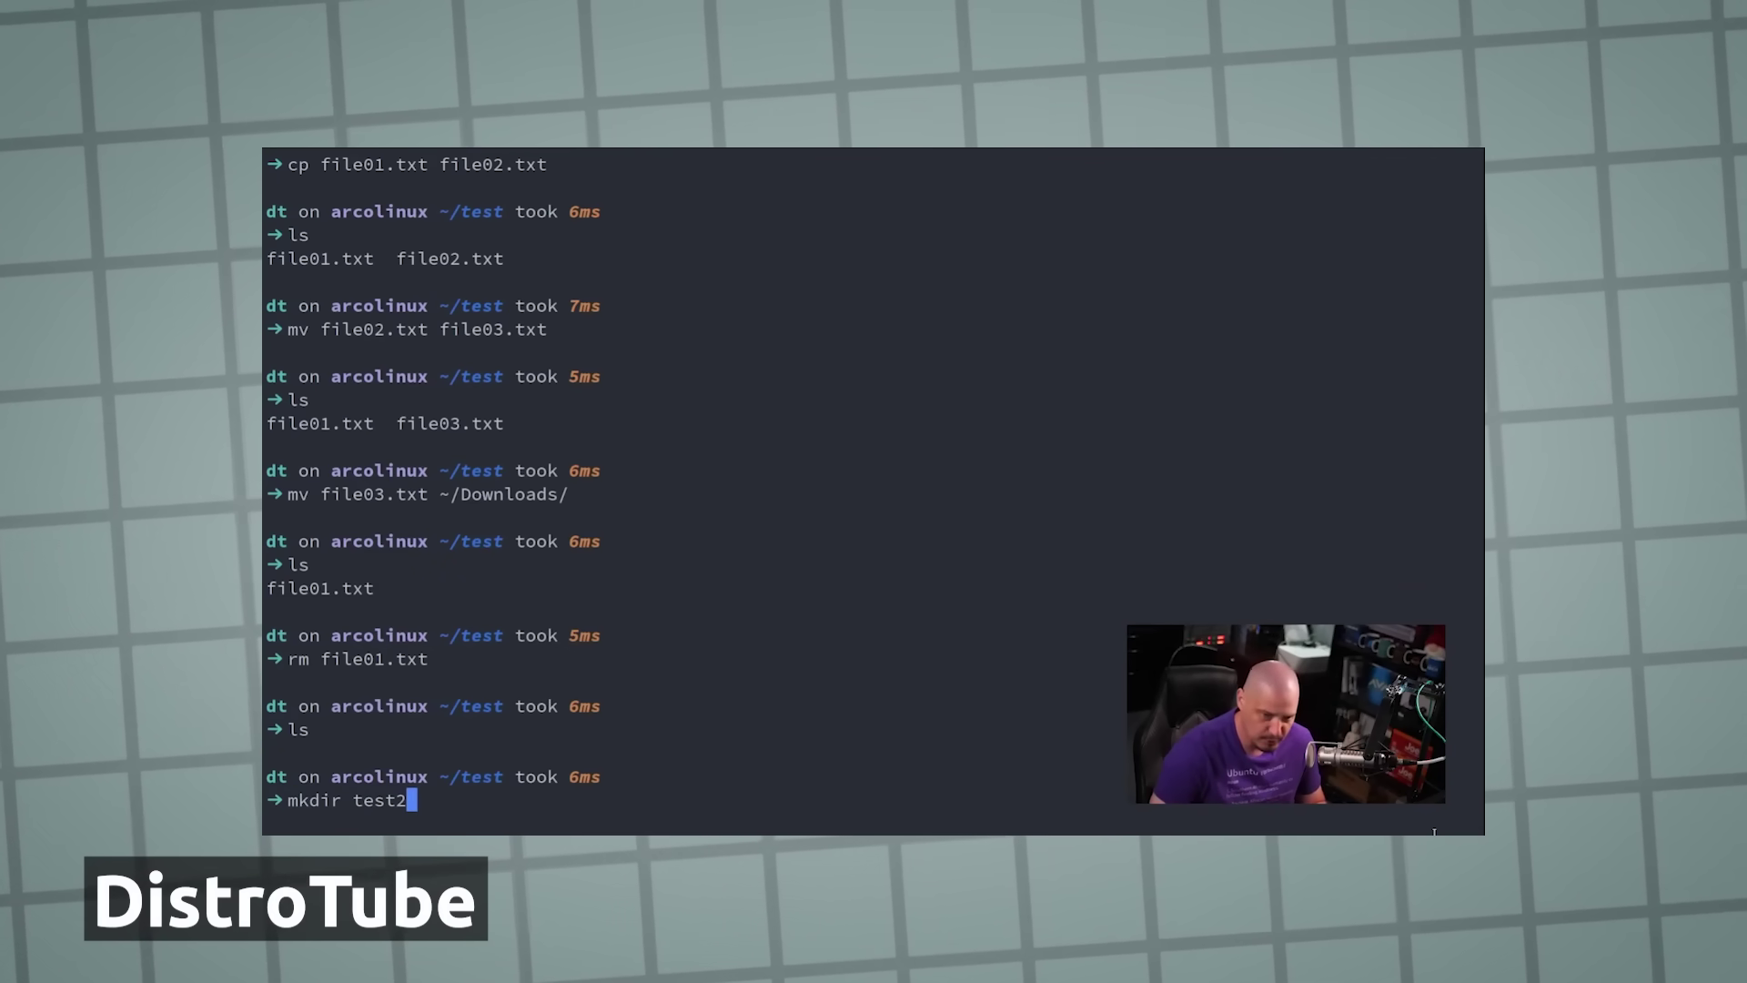
key("Return")
type("ls")
key("Return")
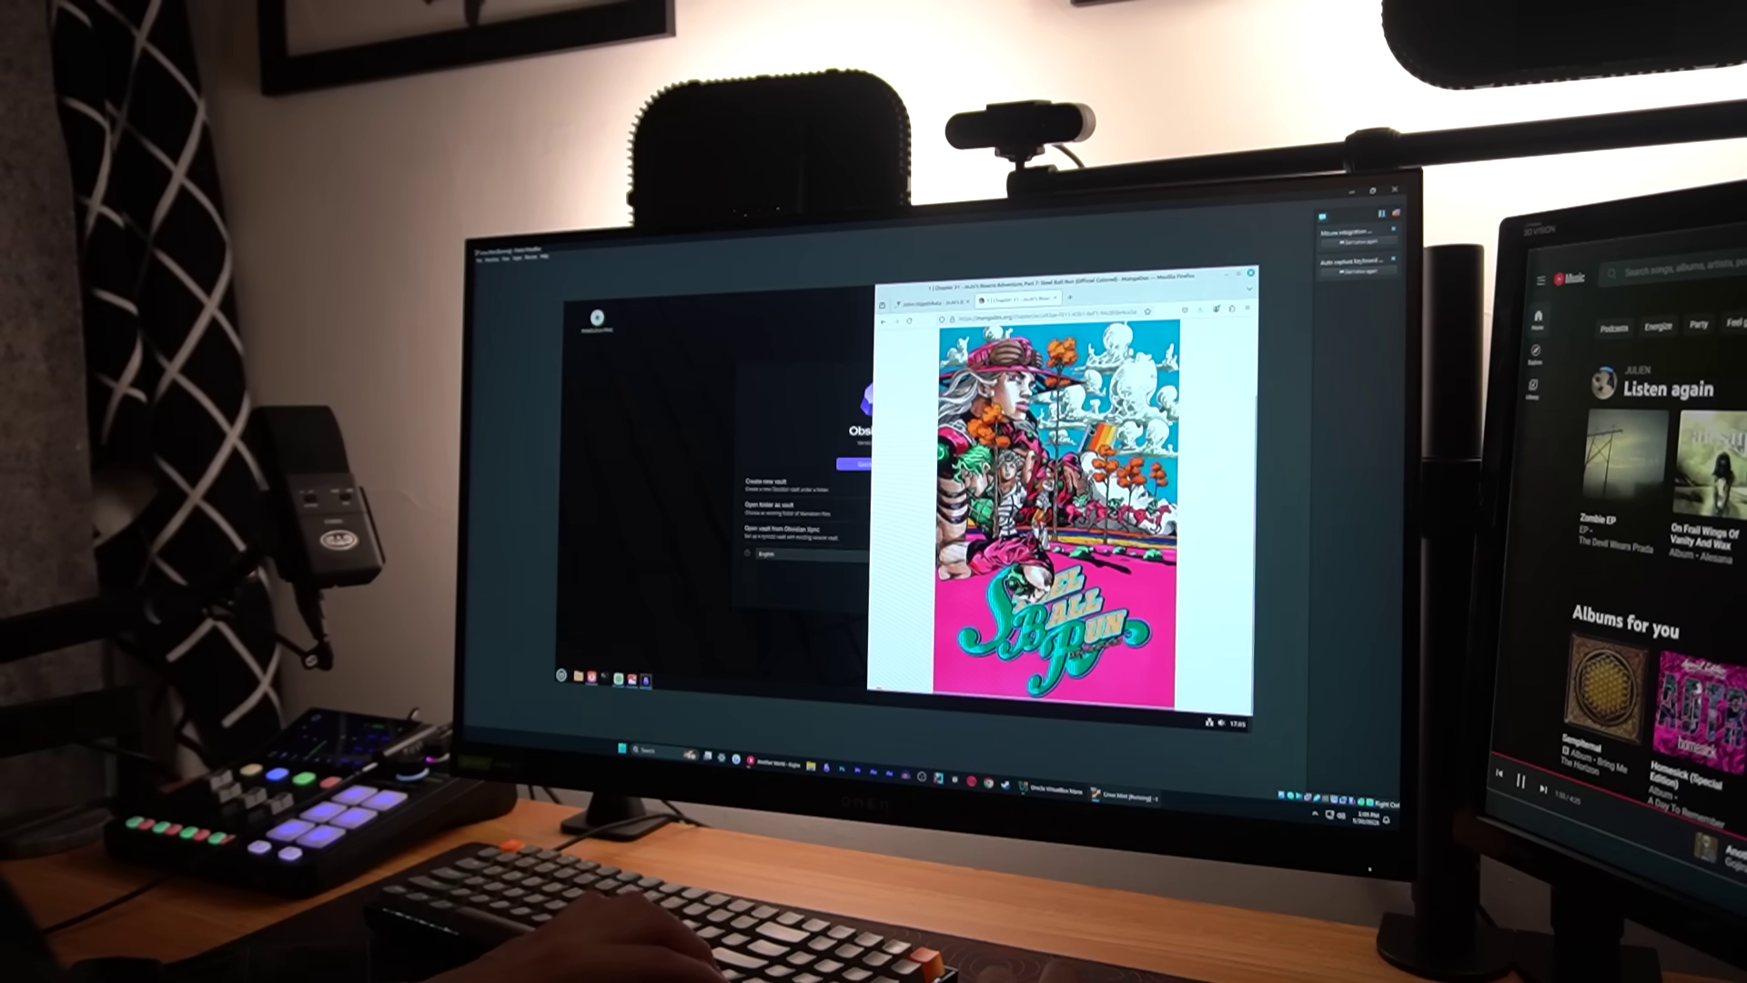
- Maximise Obsidian and start a new note reading 'this is a linux mint test'
left_click_drag(907, 336, 907, 270)
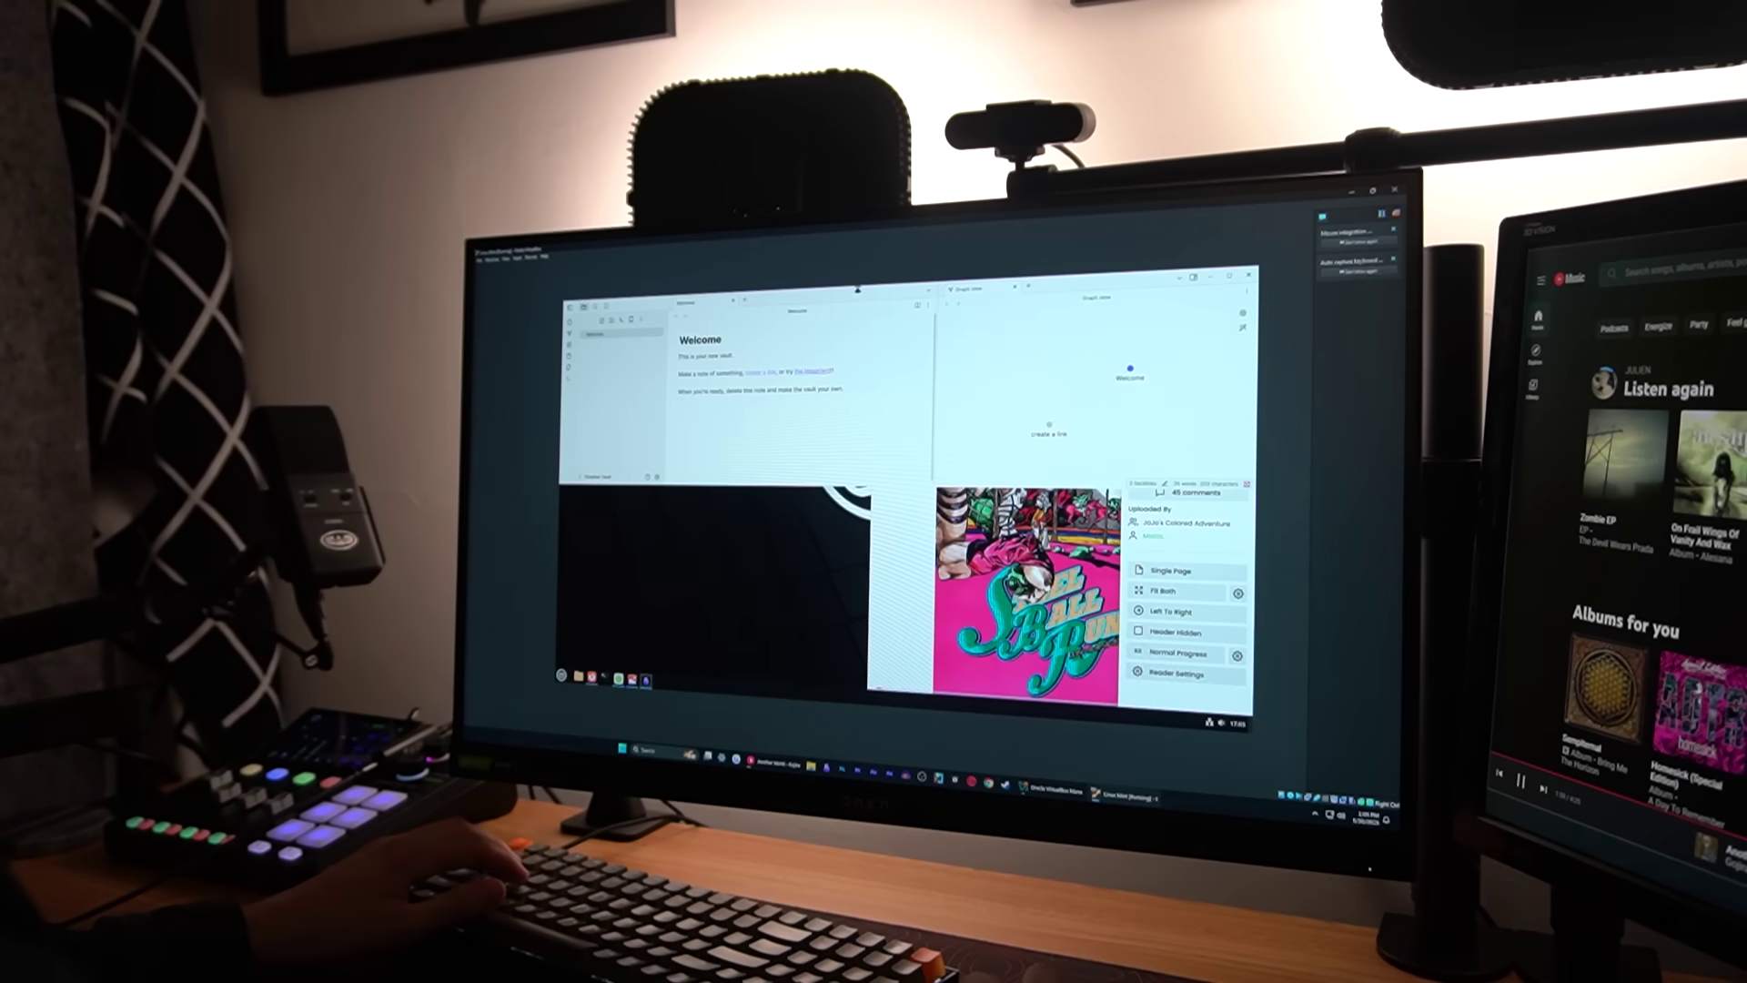
key("ctrl+comma")
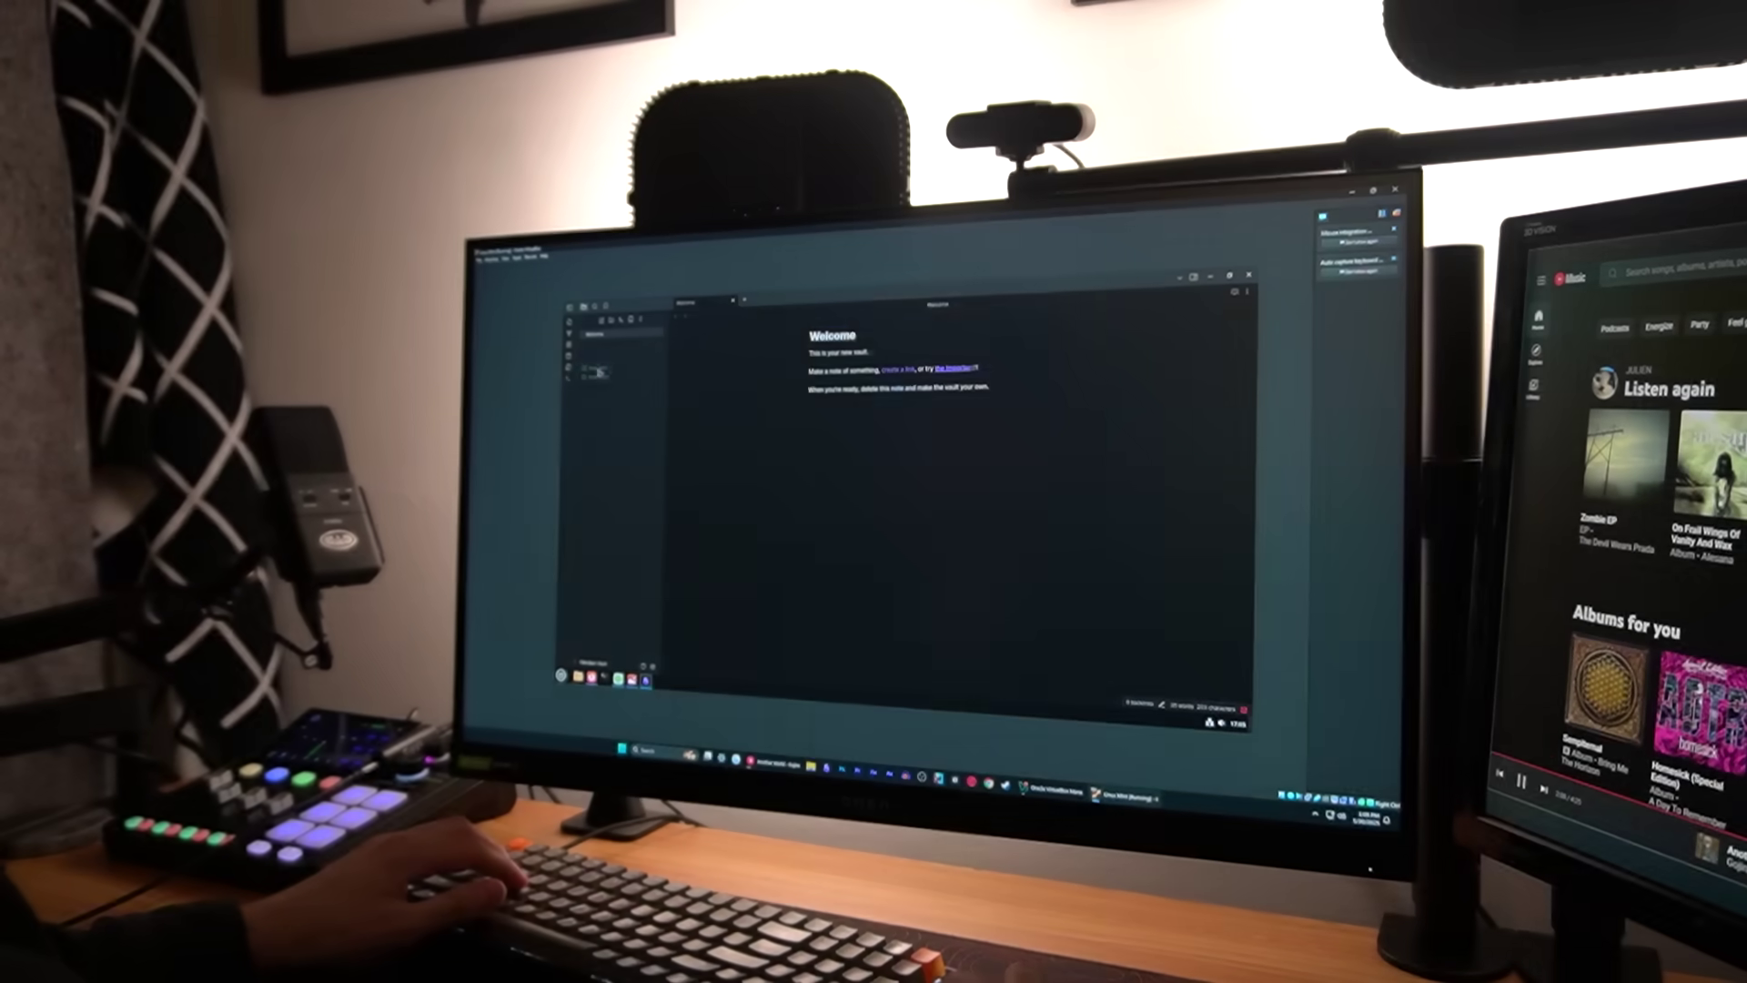
key("ctrl+n")
type("this is a")
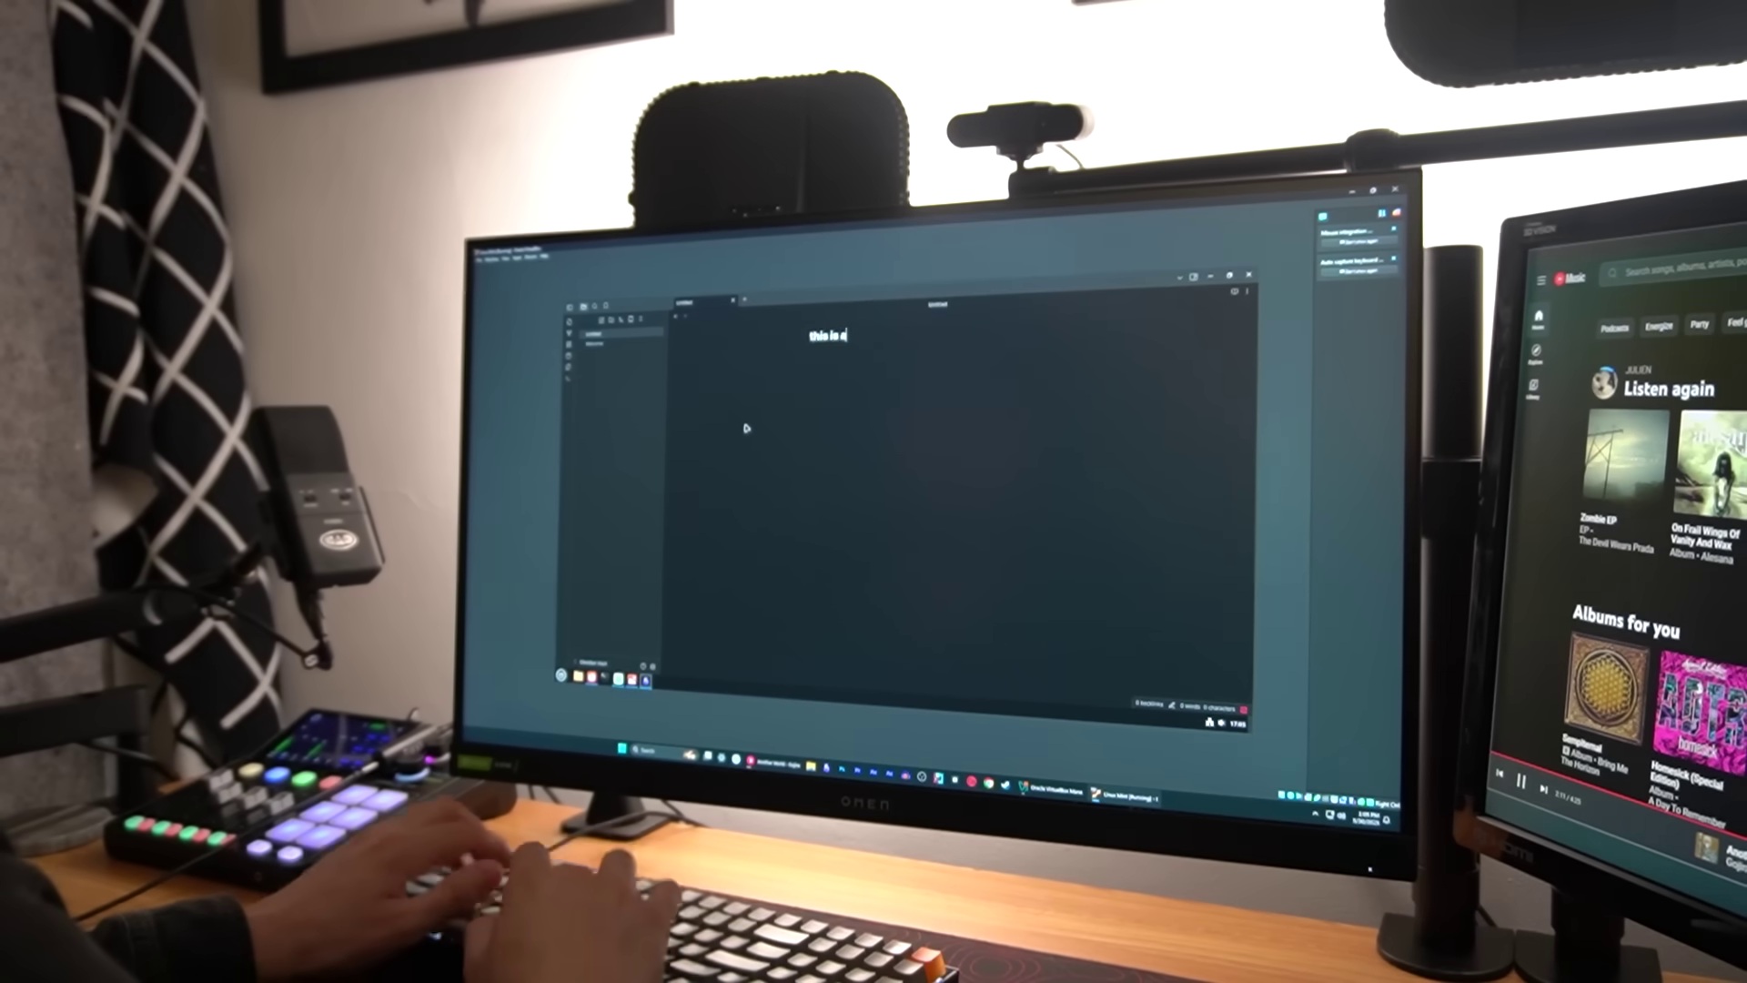
type(" linux mint te")
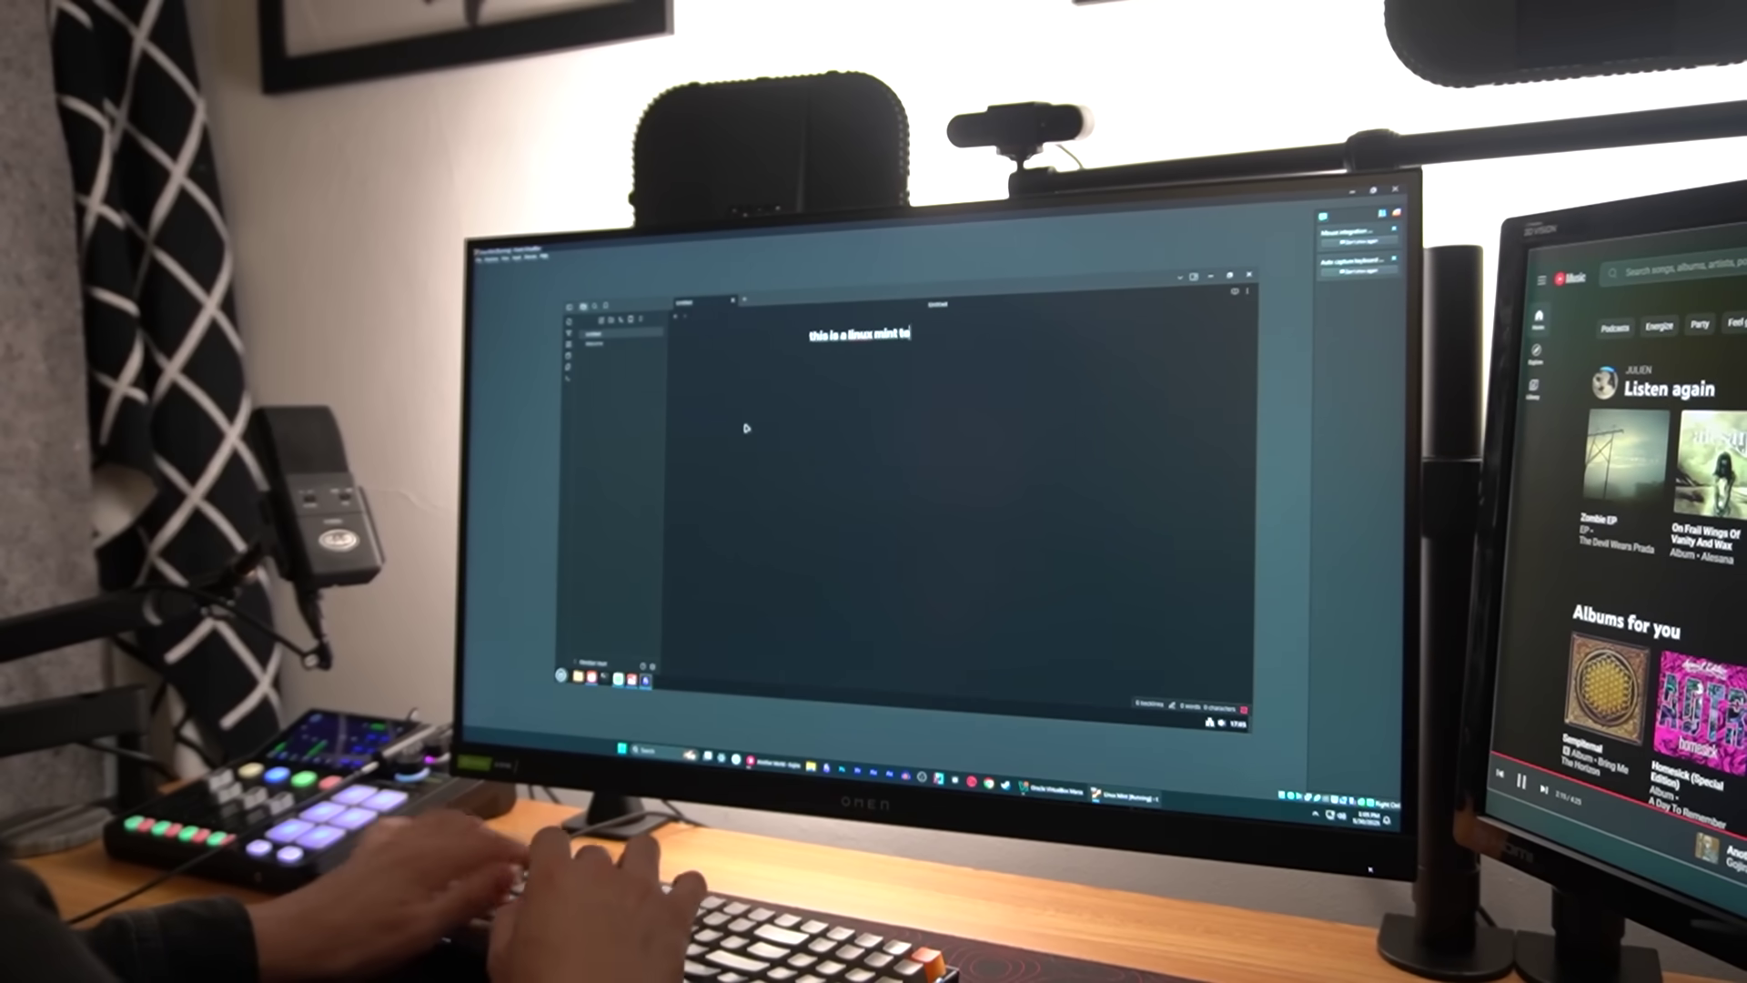
type("st")
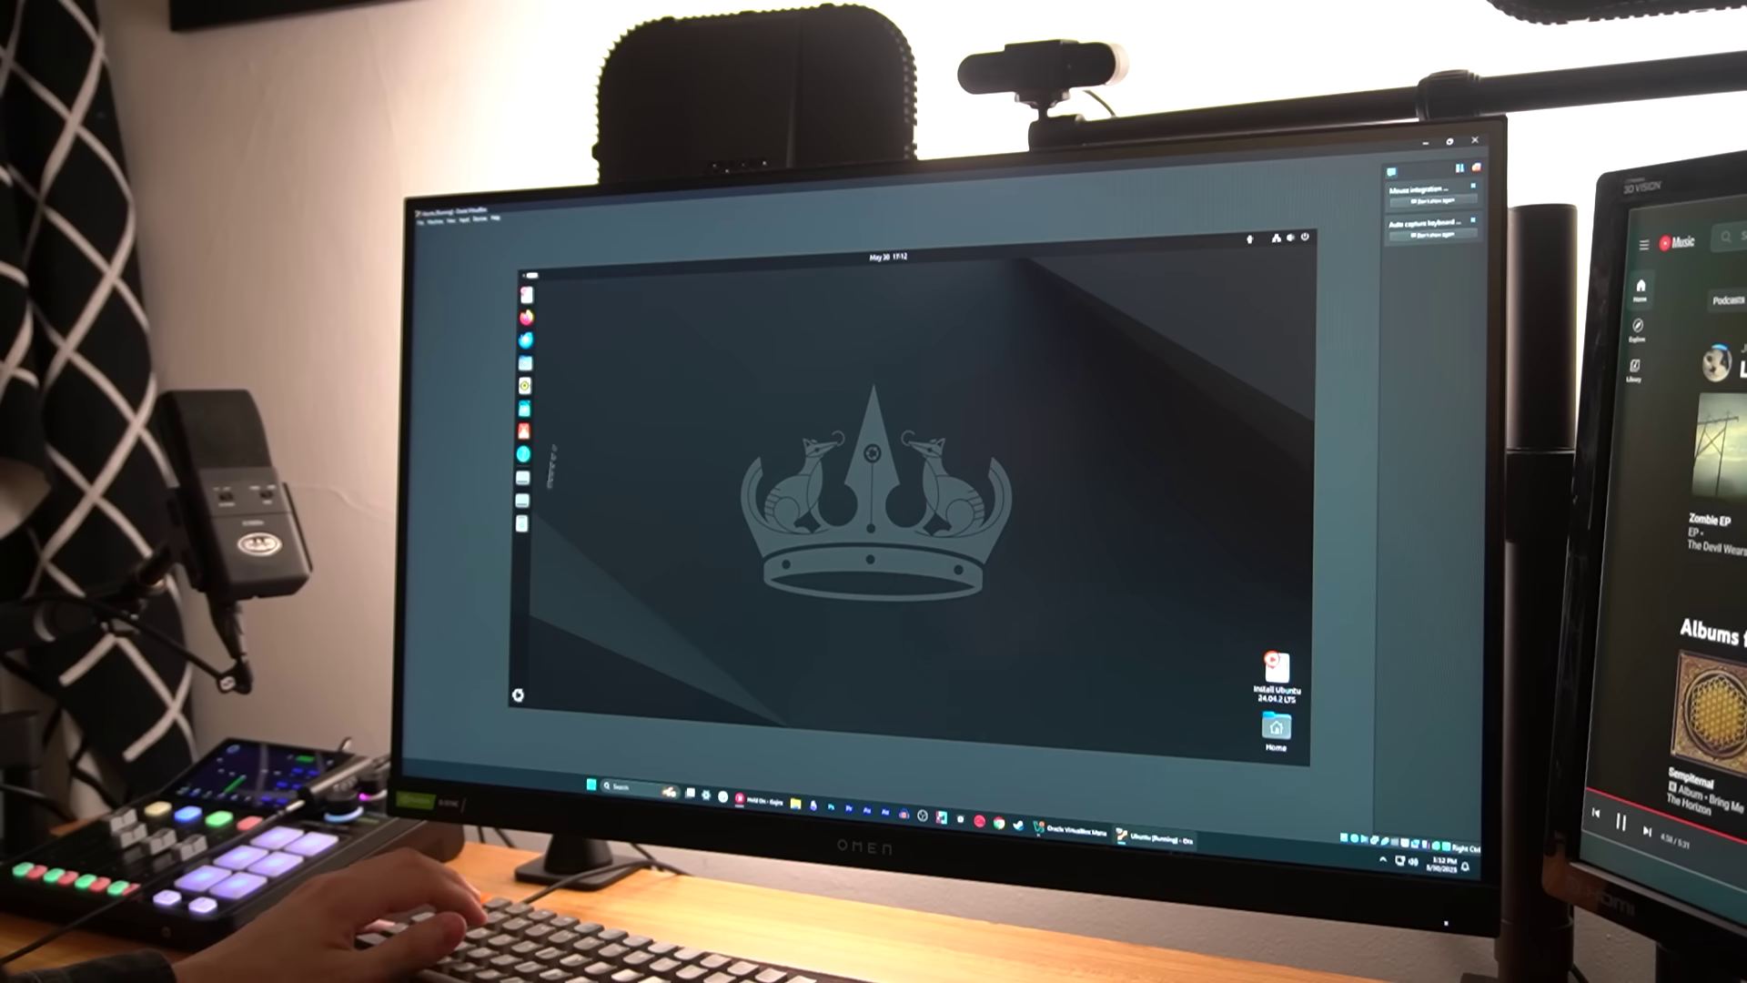
- Launch Image Viewer from the application grid
key("super+a")
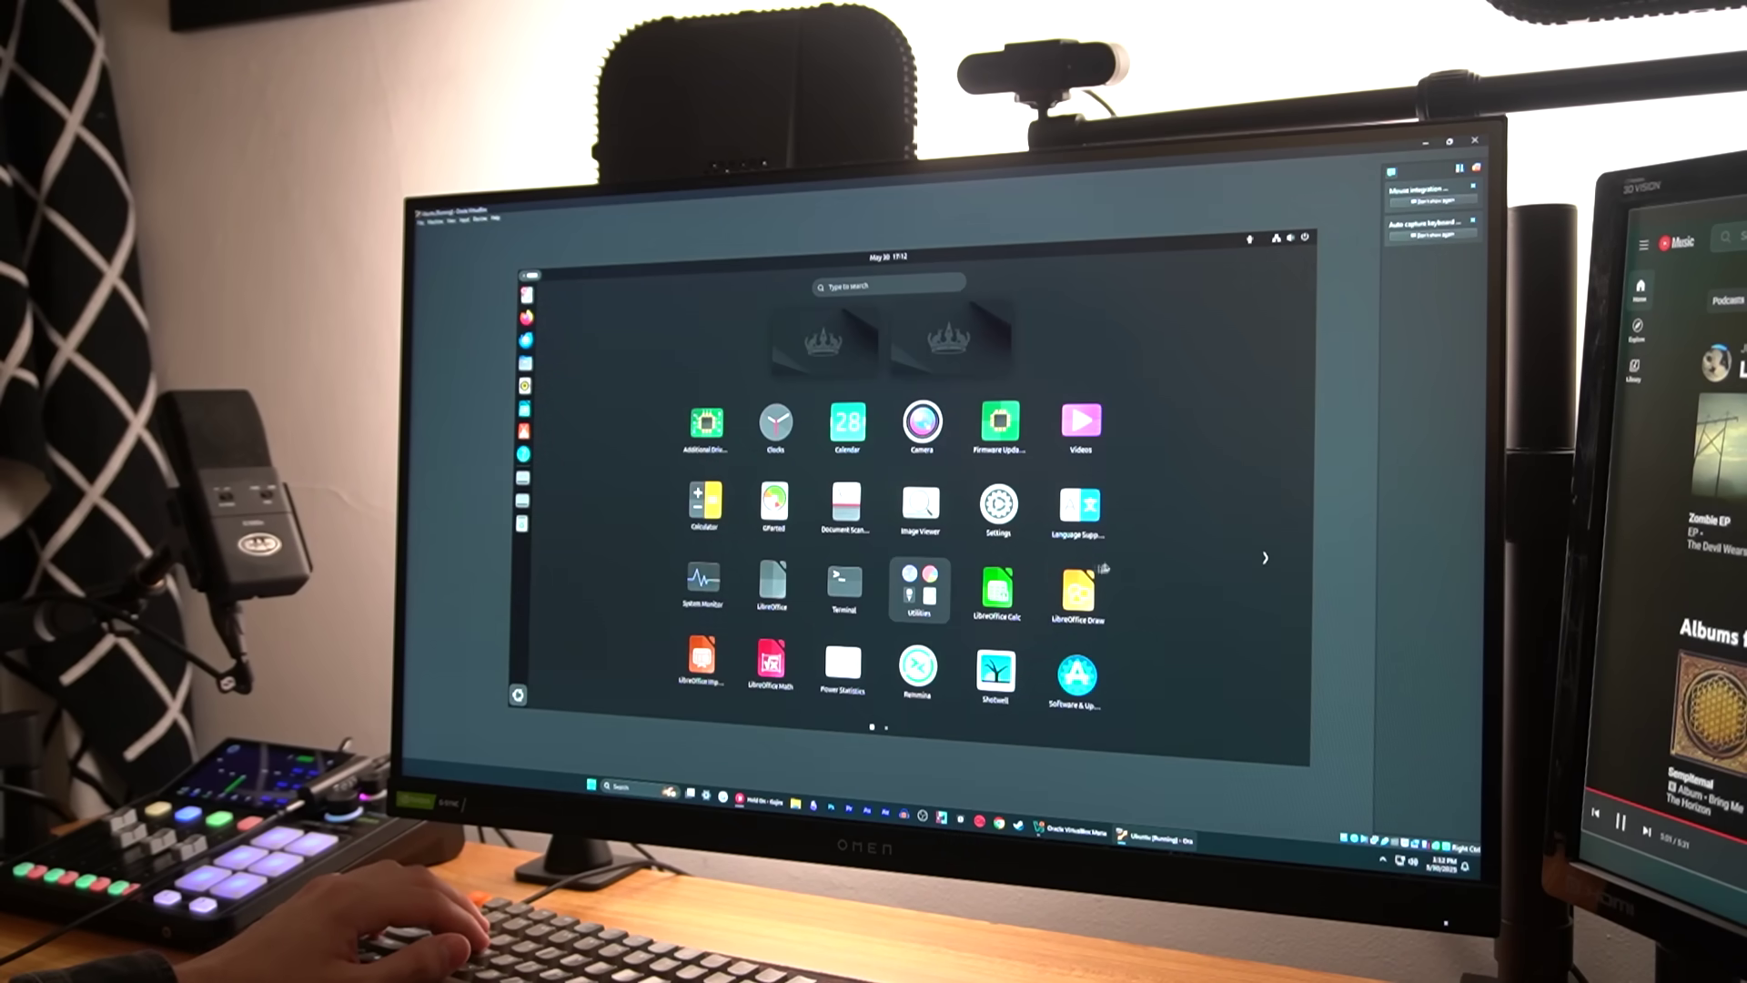
key("Right")
key("Return")
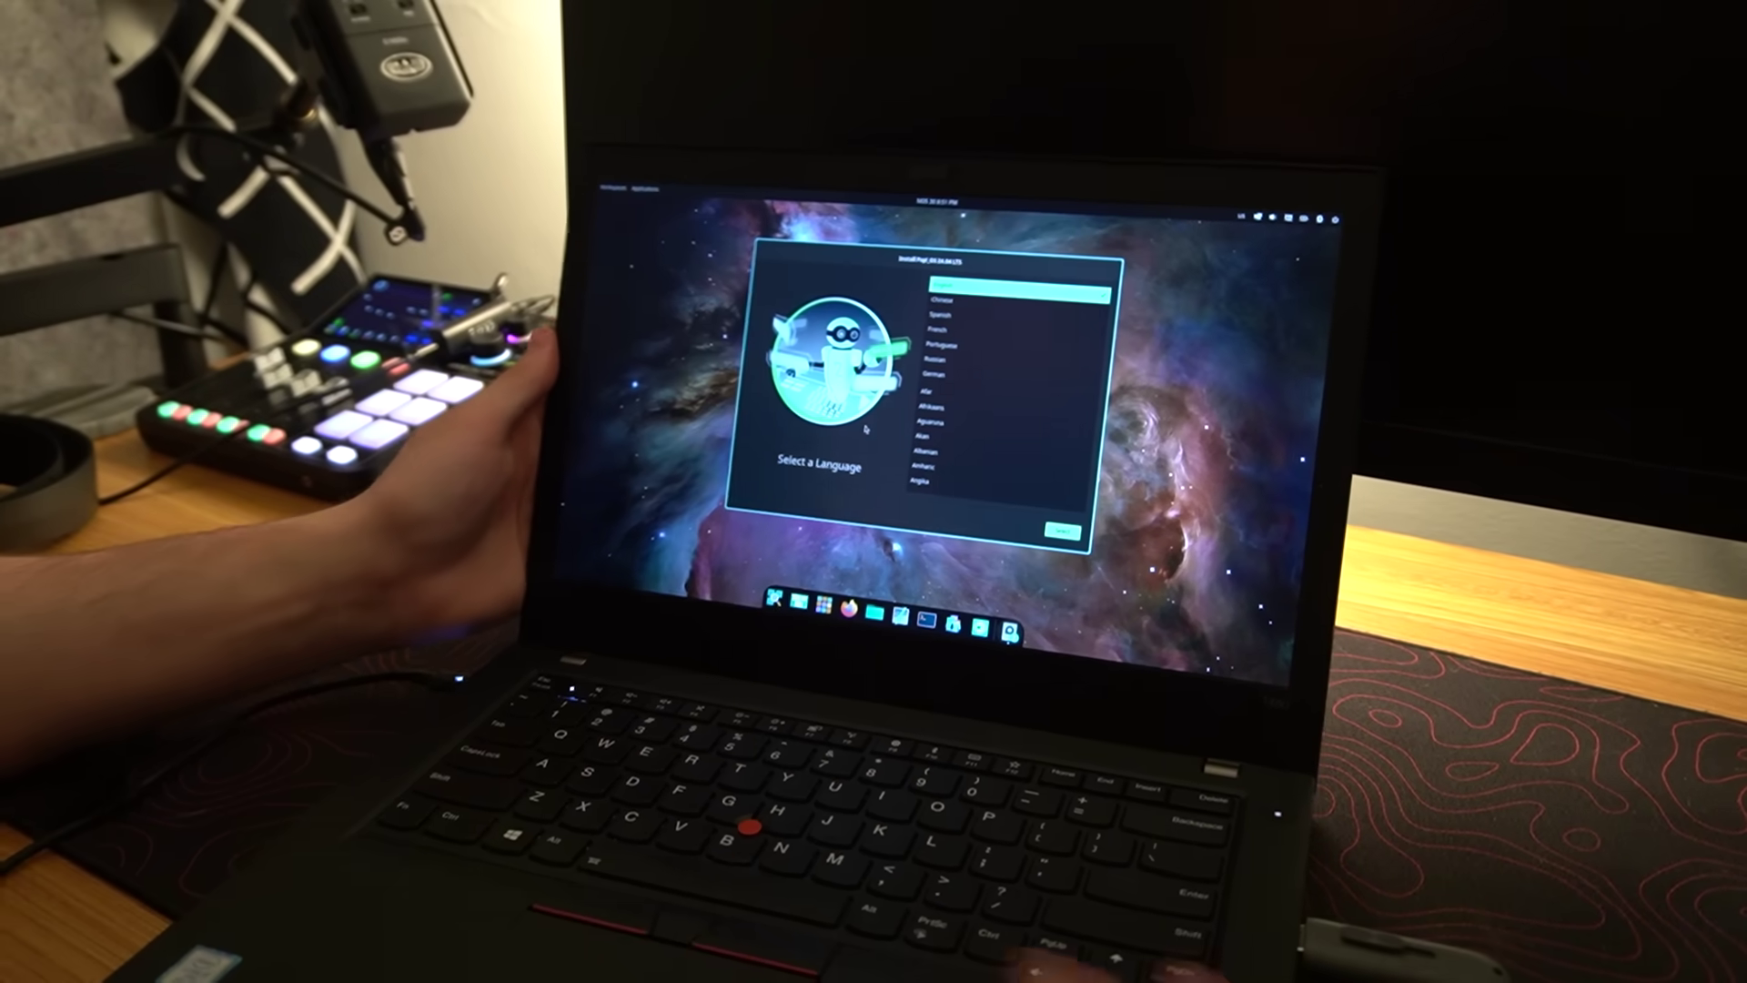
- Choose English with the English (US) keyboard layout and default variant in the installer
left_click(1063, 532)
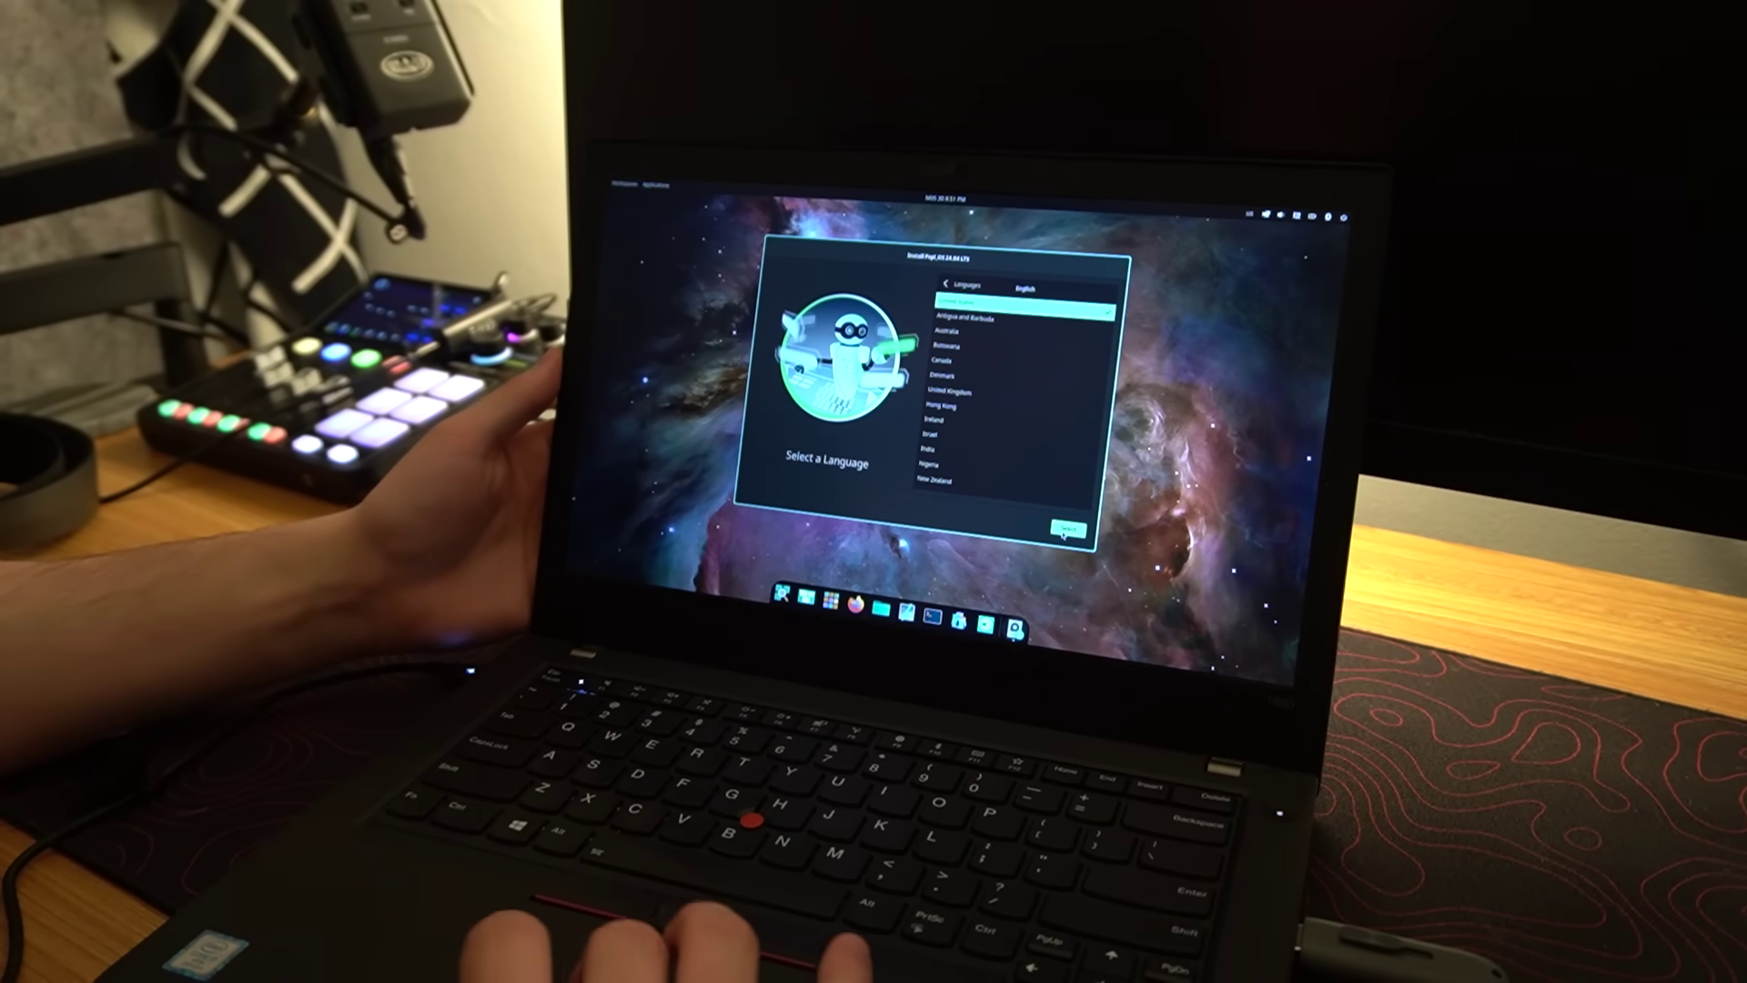
left_click(1067, 532)
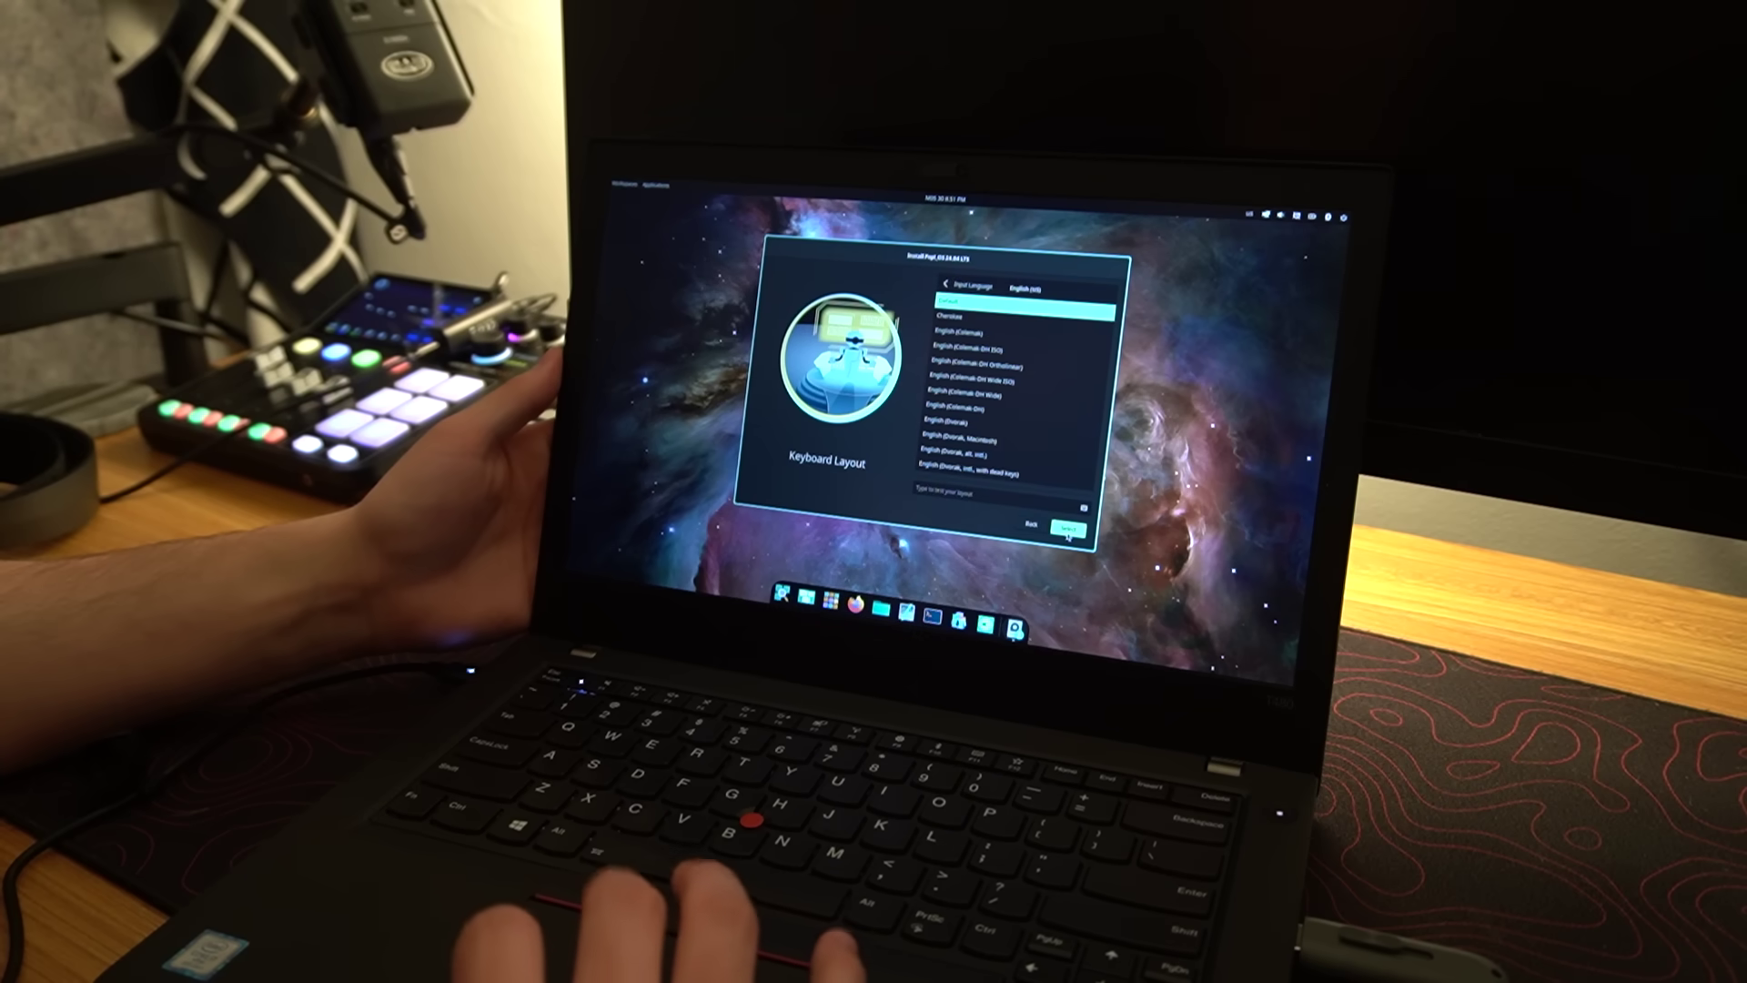
left_click(1068, 532)
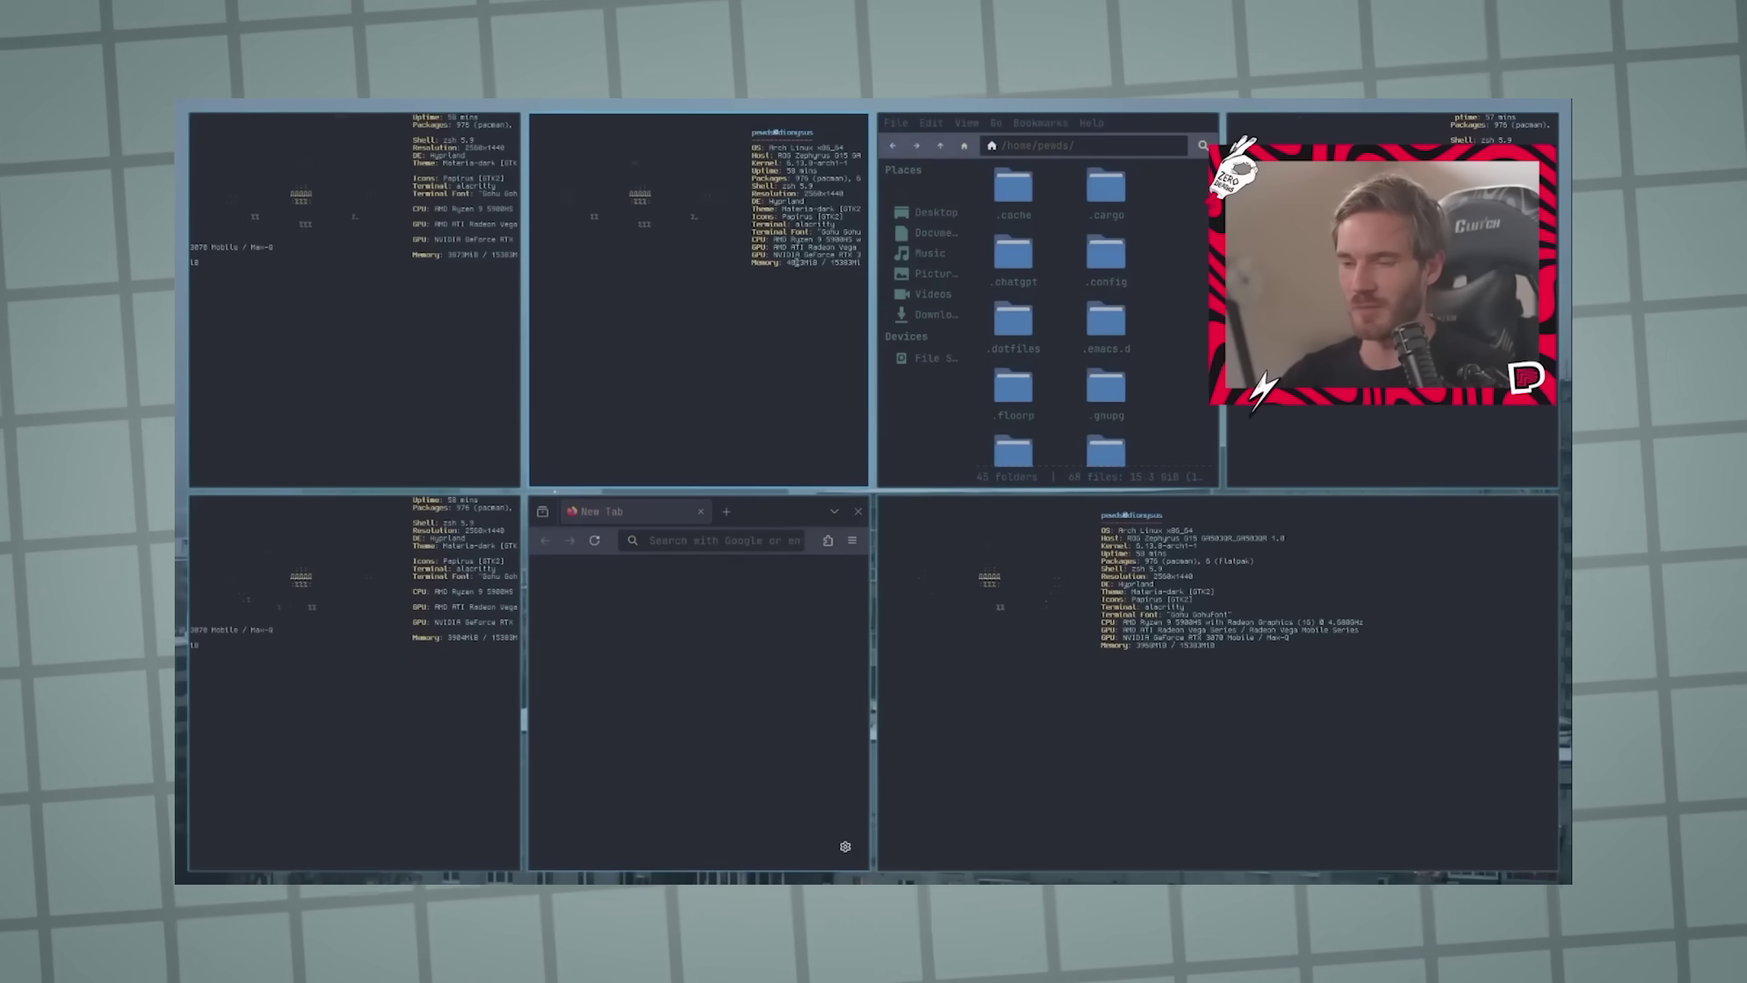
- Fill the tiled layout with a second terminal, file managers, Obsidian and Dolphin
key("super+Return")
key("super+e")
key("super+e")
key("super+e")
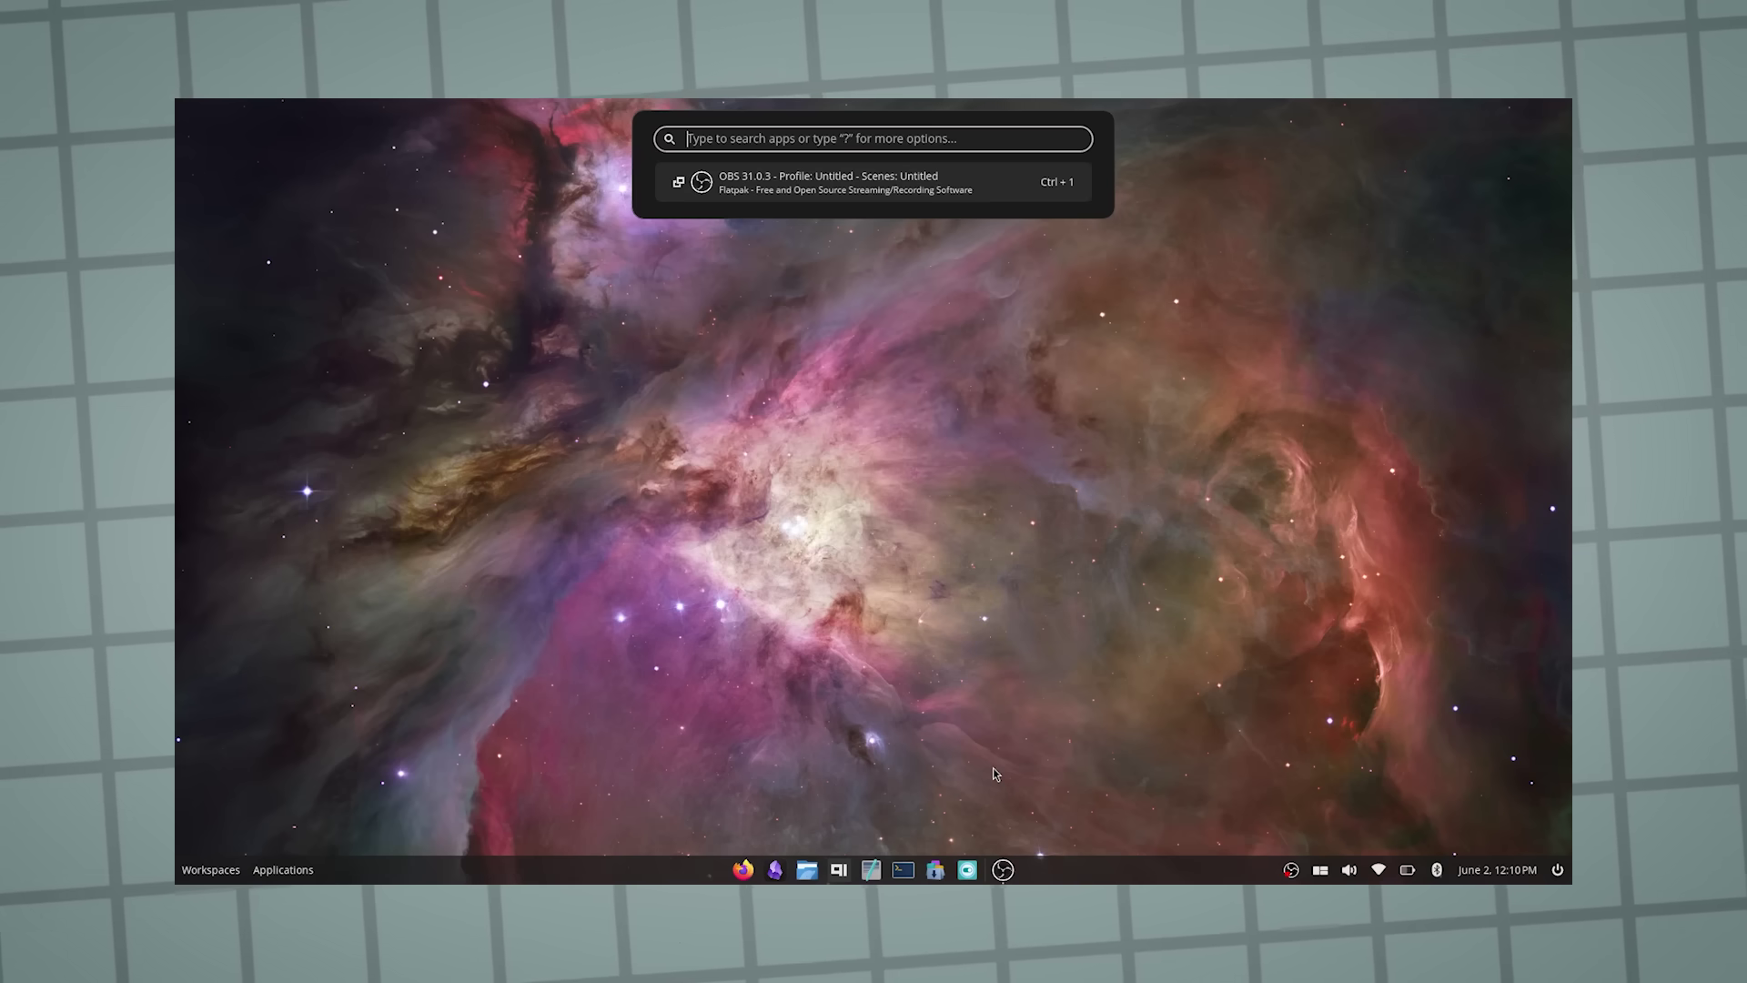
type("obs")
key("Down")
key("Down")
key("Return")
key("super")
type("dol")
key("Return")
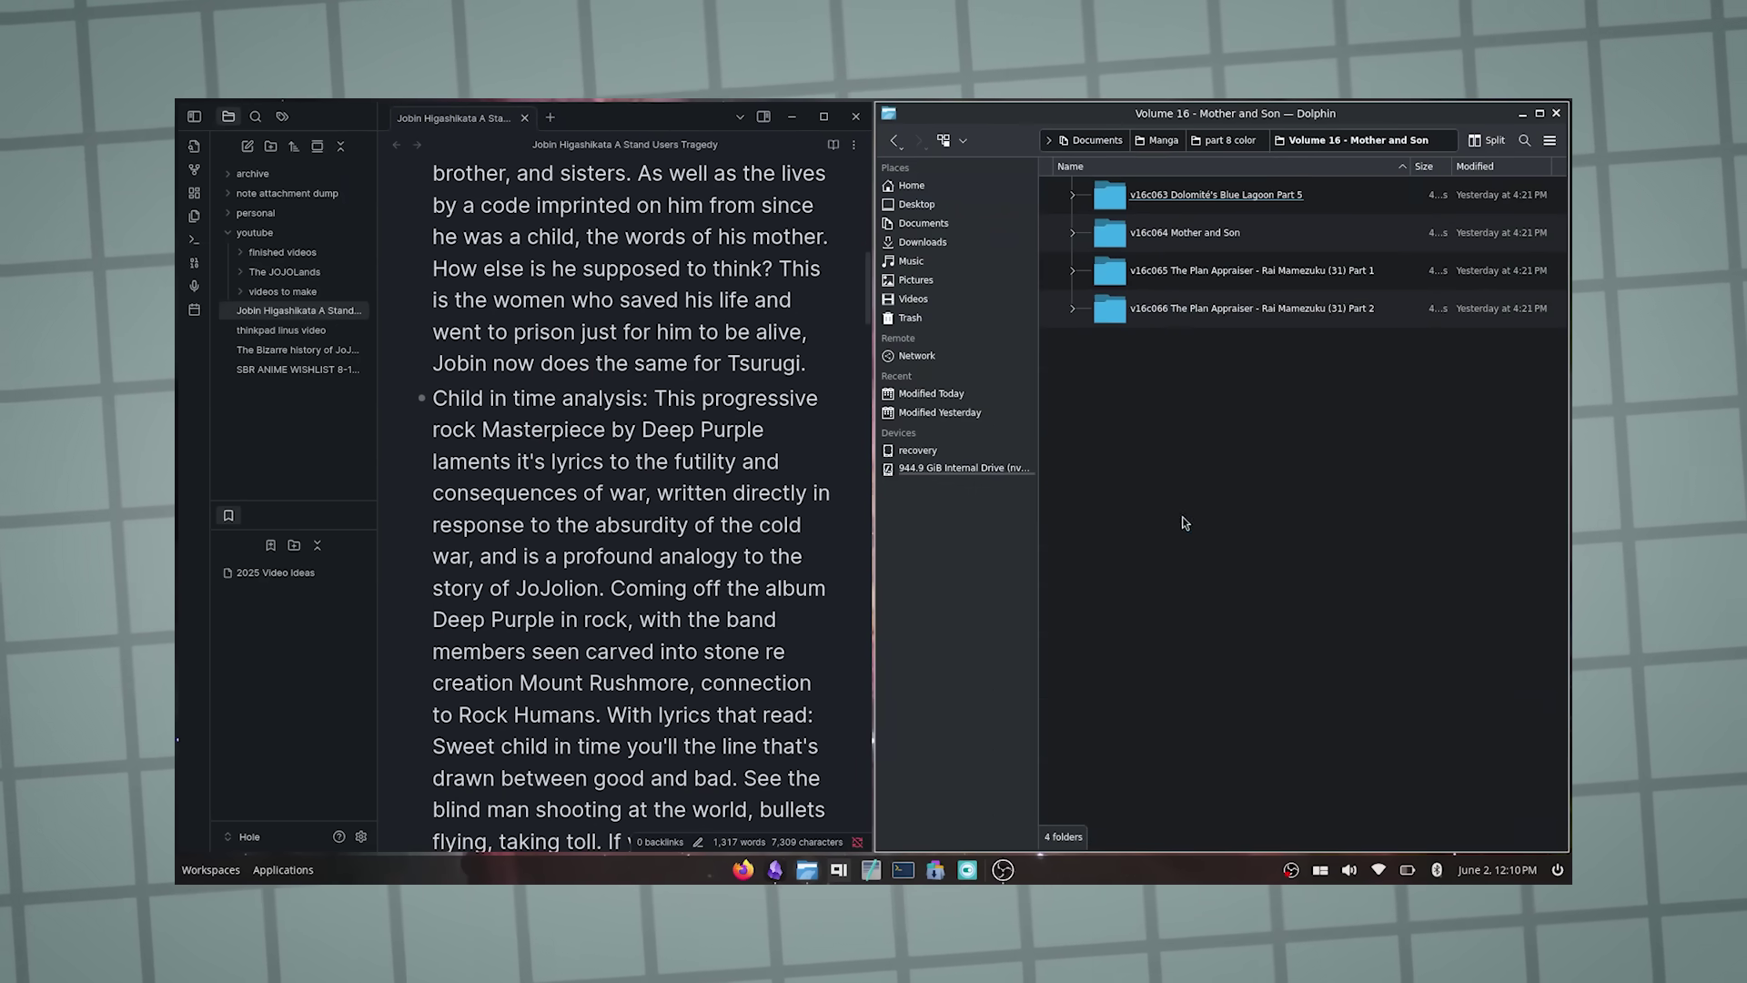
- Open jjl_color_v16_058_059.jpg from the v16c064 Mother and Son folder, stacked with Dolphin
double_click(1183, 232)
double_click(1183, 308)
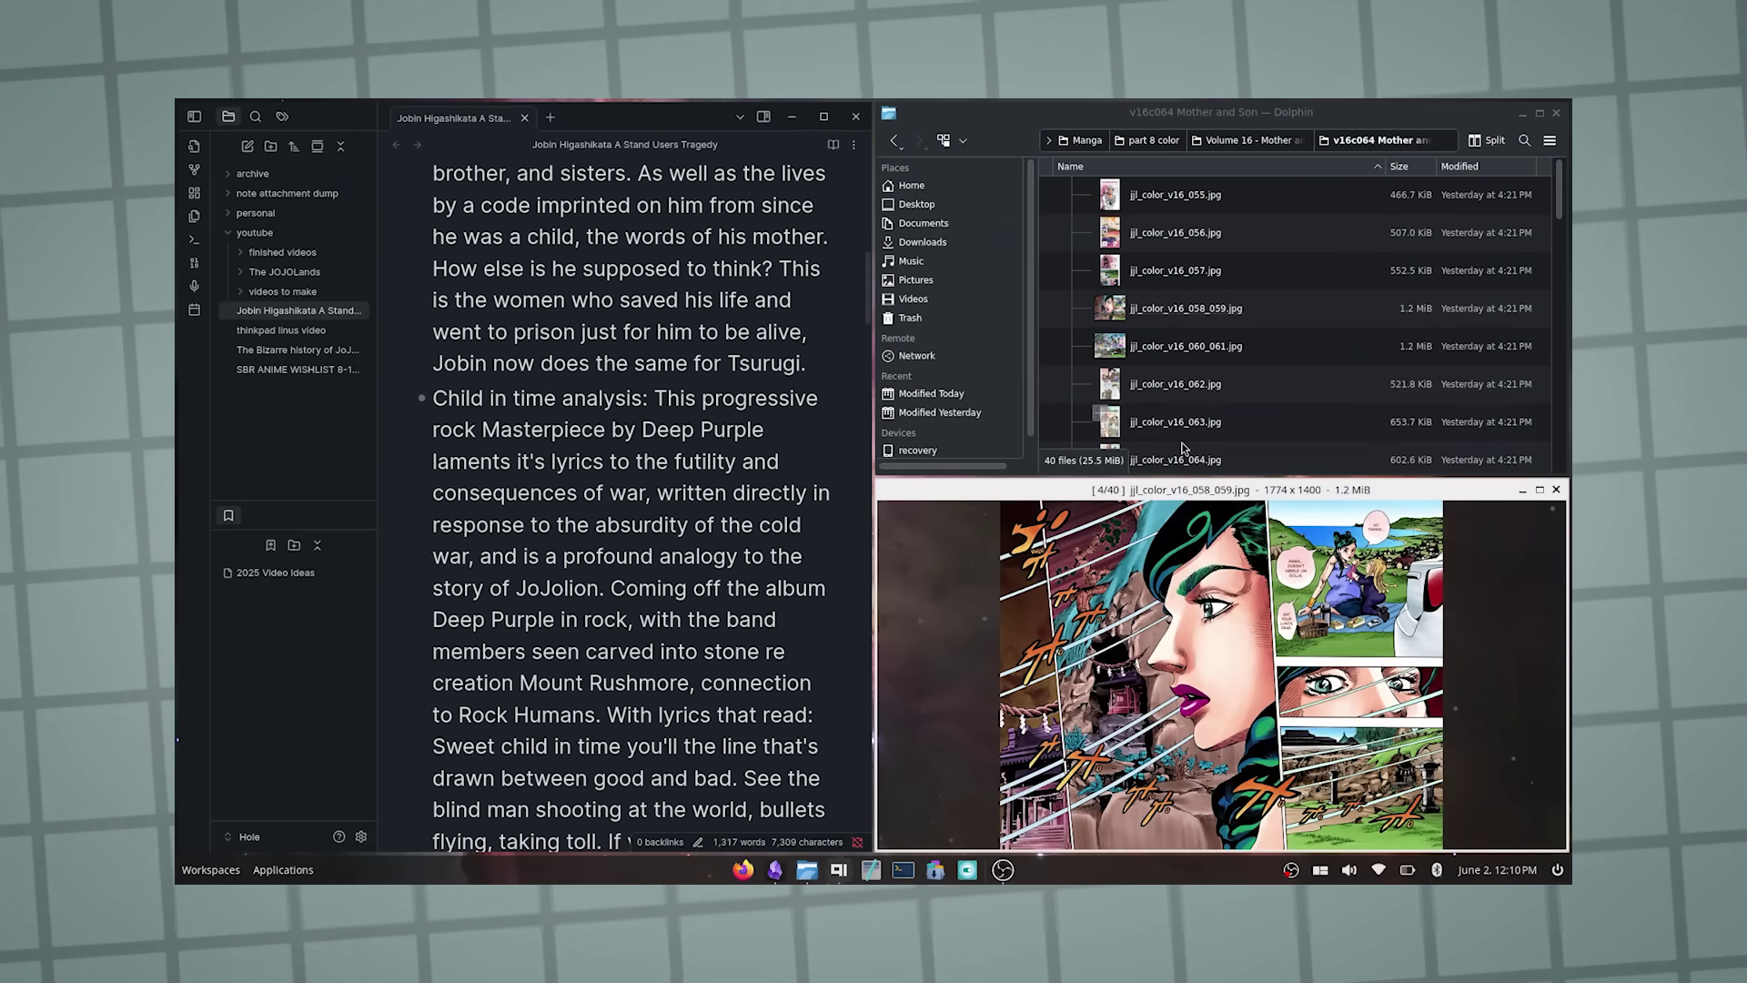
left_click_drag(1183, 502, 1199, 289)
- Widen the Obsidian note and browse the manga thumbnails to page 084 and beyond
left_click_drag(869, 421, 1038, 423)
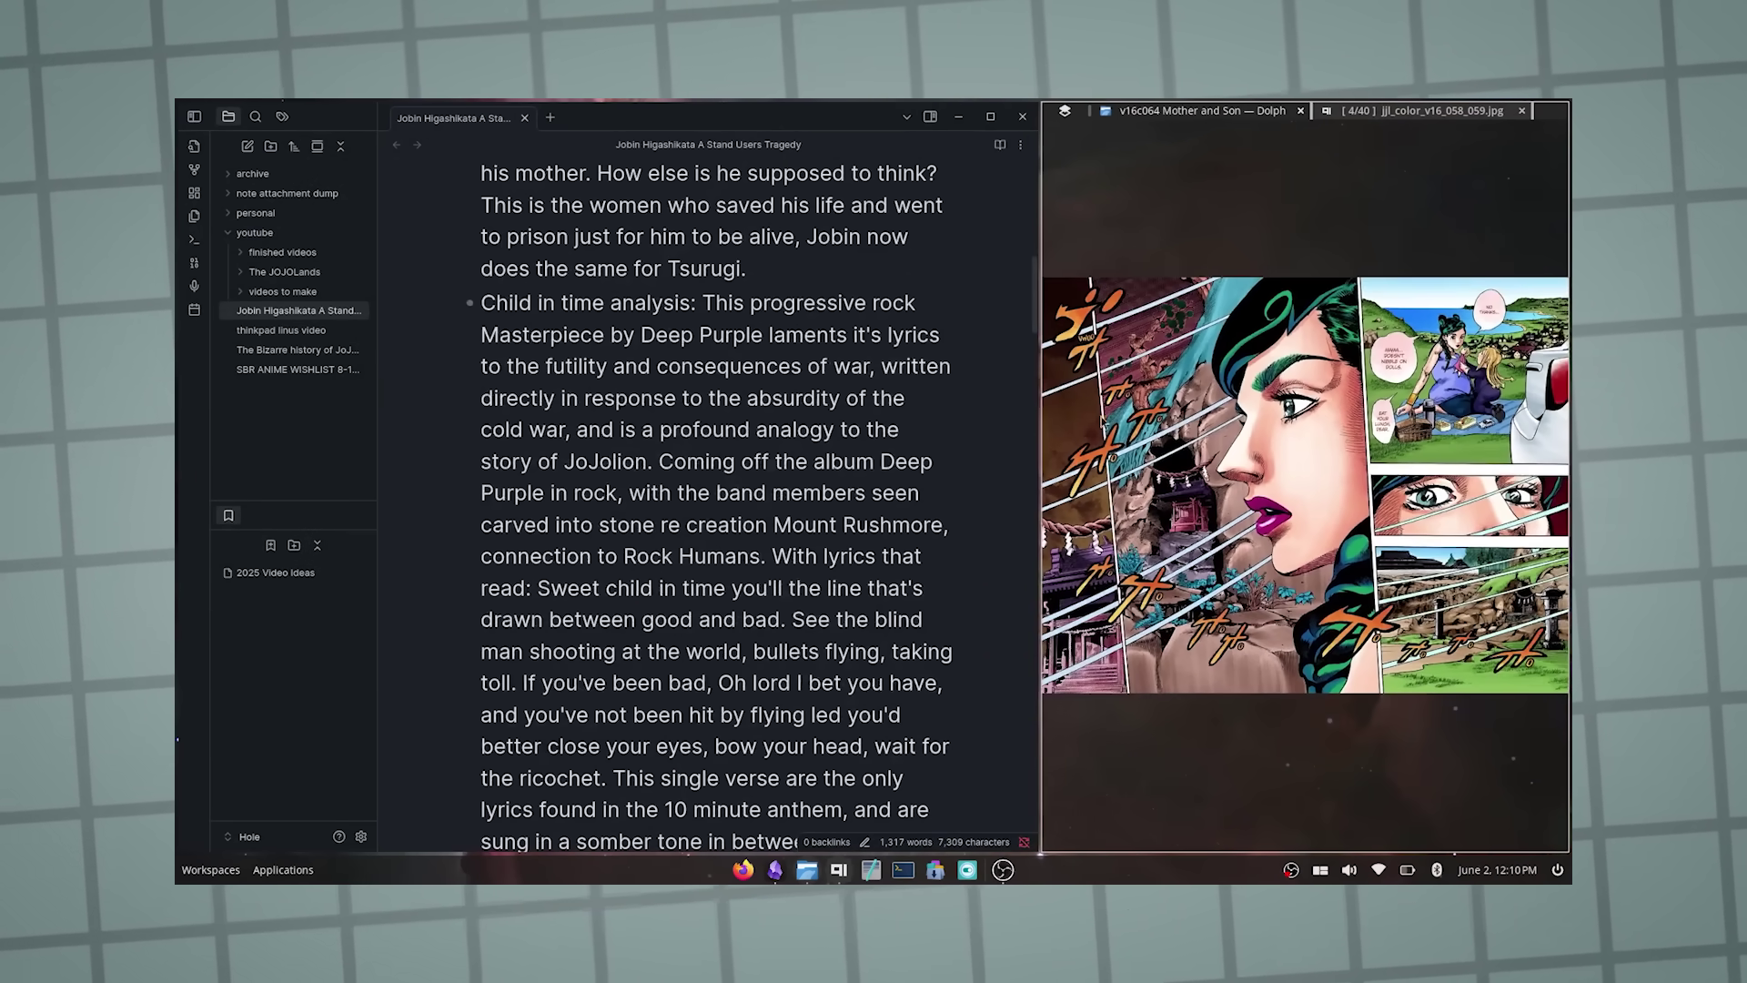
key("Return")
key("Right")
key("Right")
key("Right")
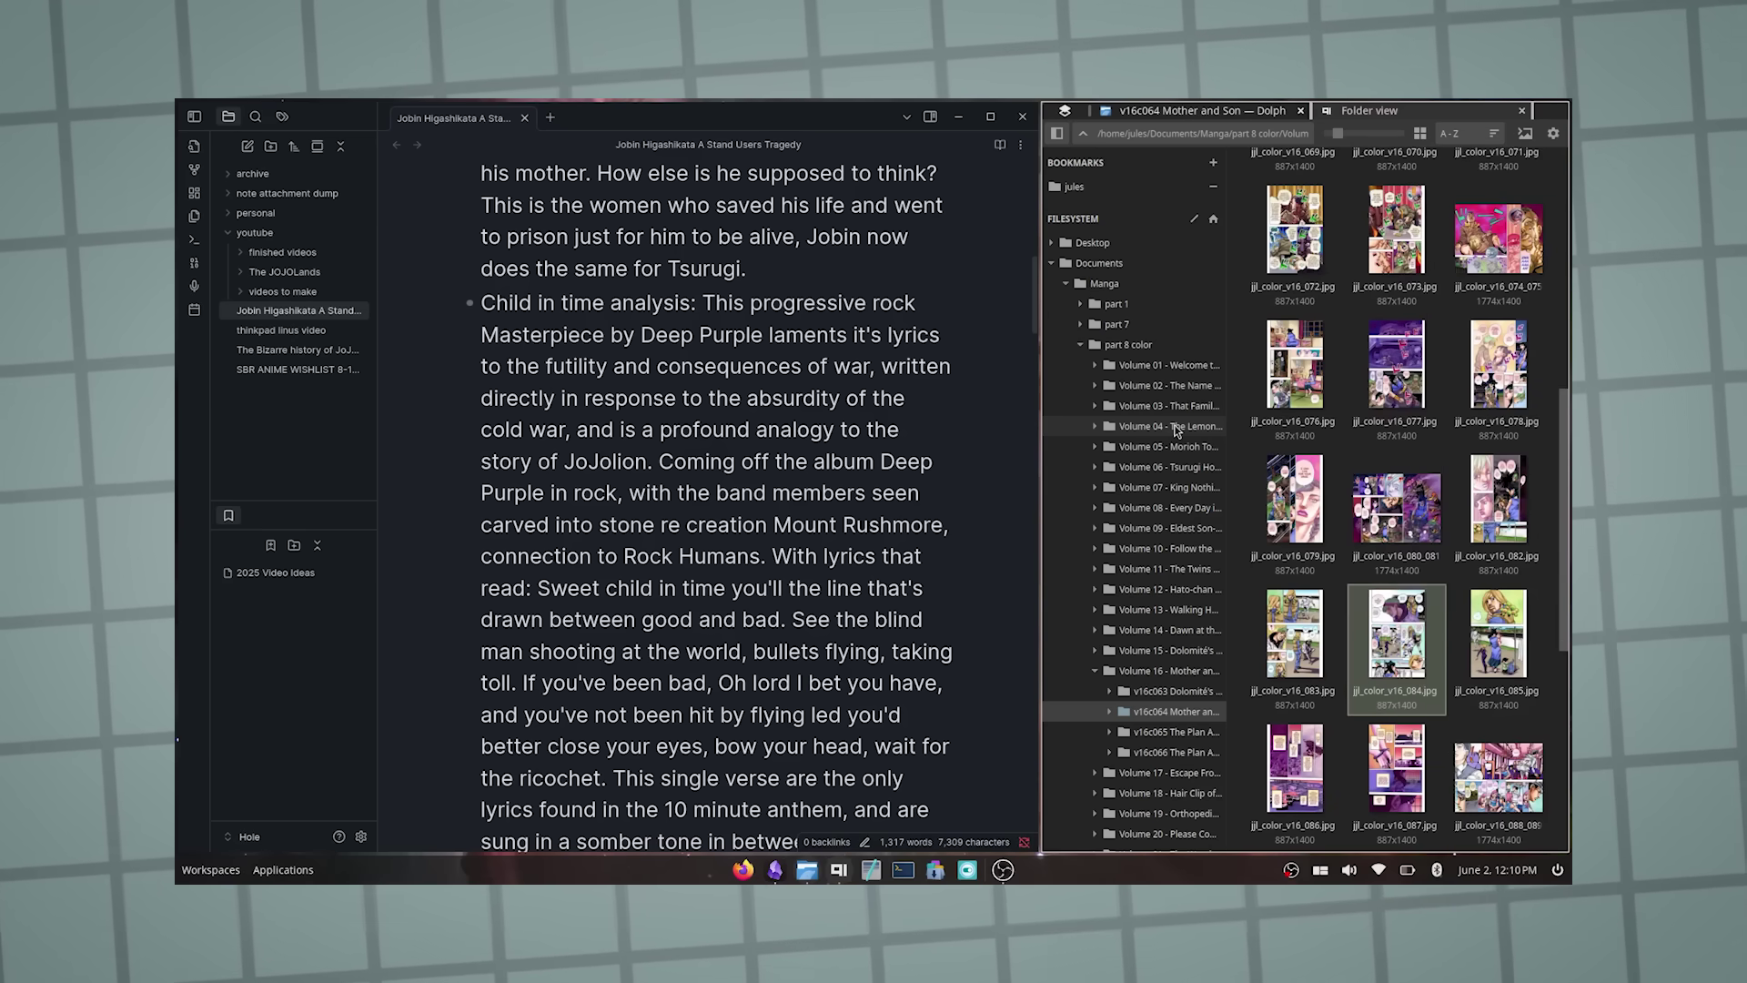
key("Return")
key("Right")
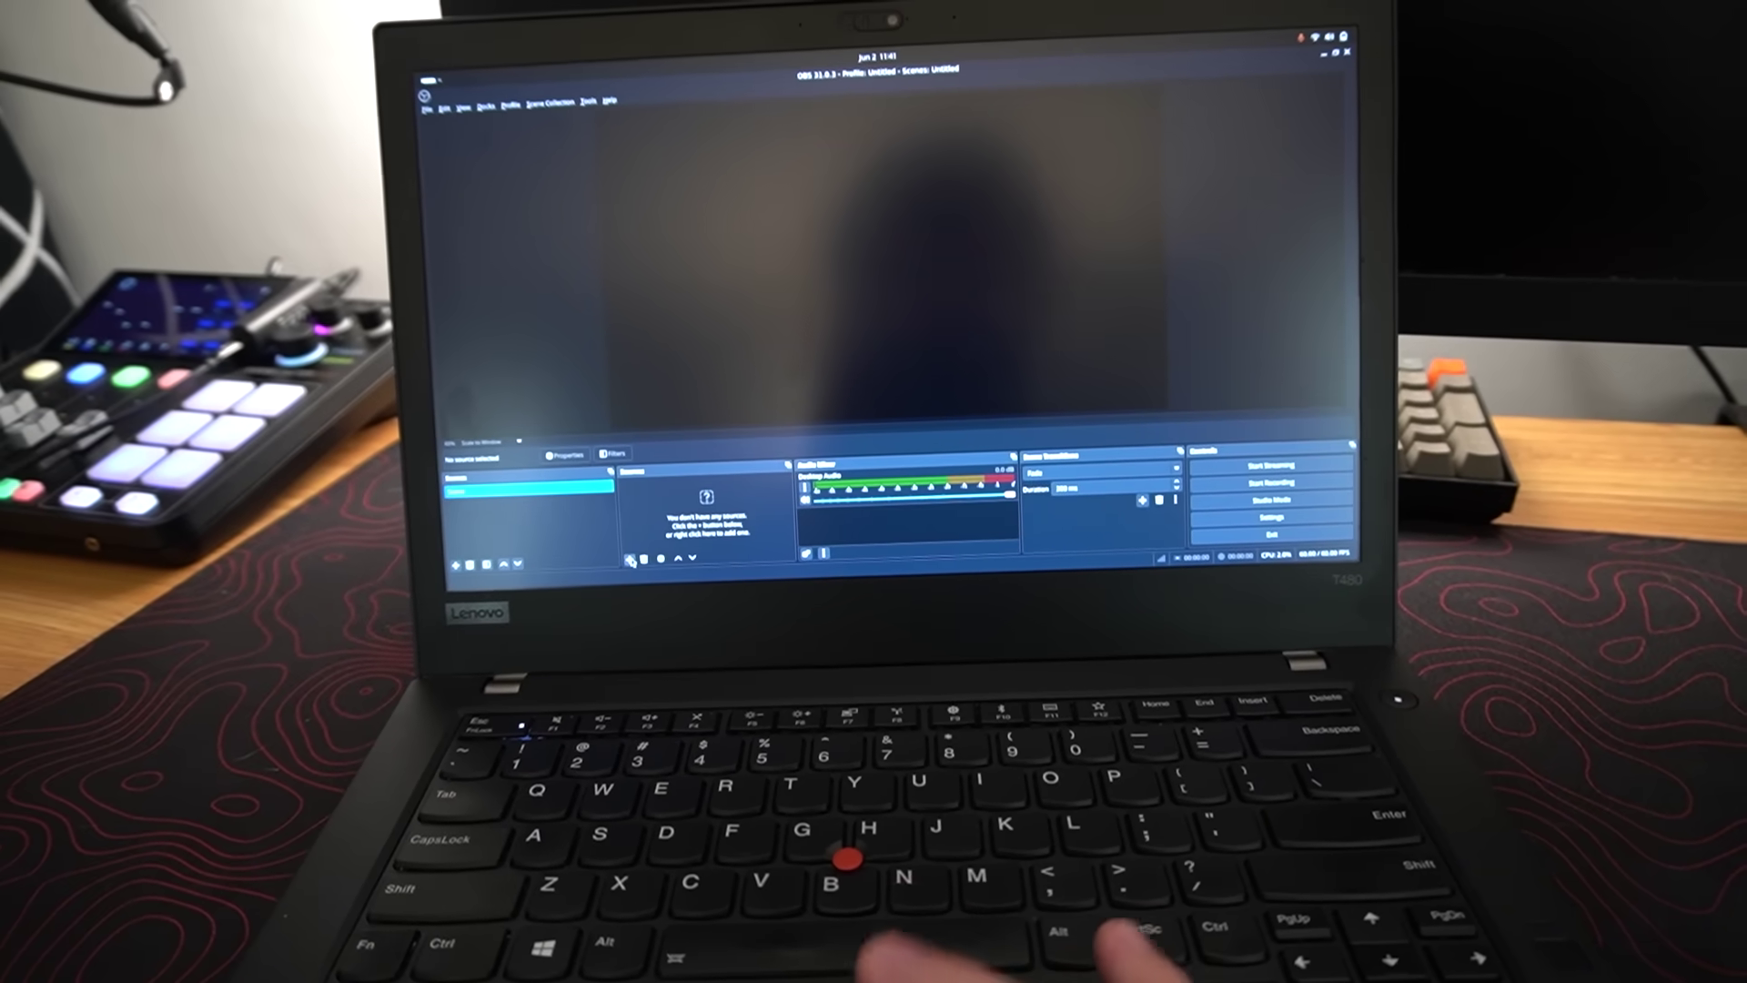
- Add the App Tray applet and move Date, Time, and Calendar below User Session
left_click(628, 539)
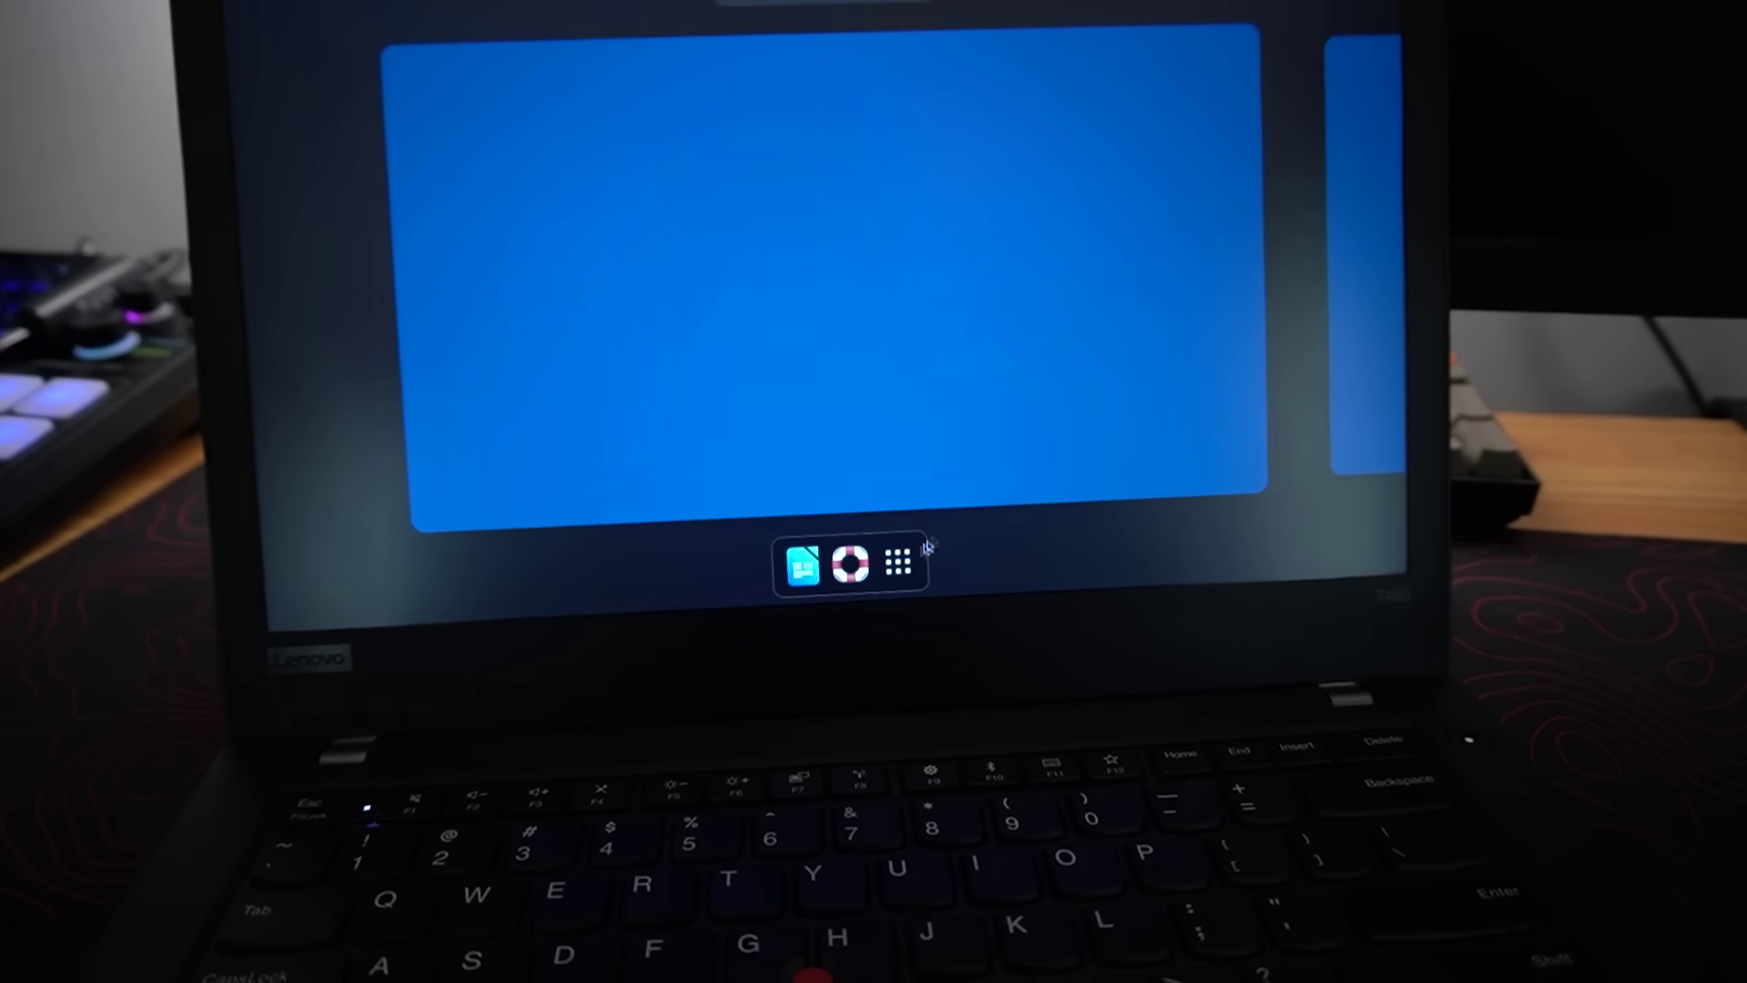
left_click(945, 659)
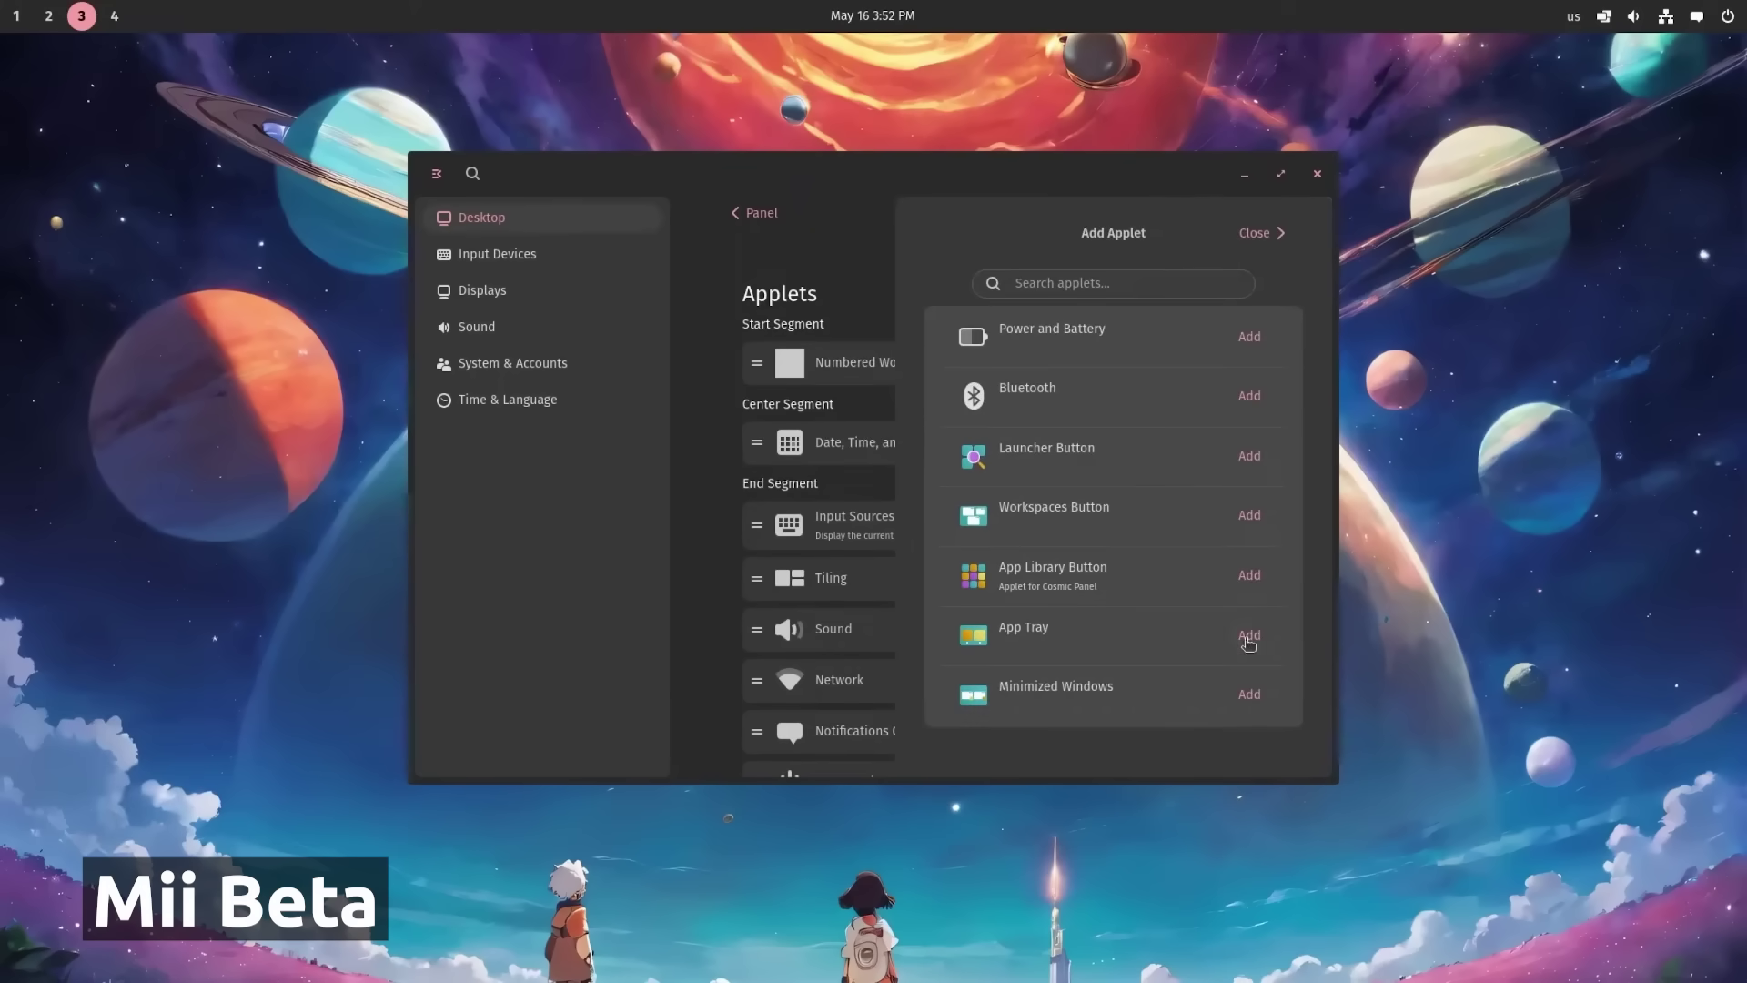
left_click(1249, 636)
key("Escape")
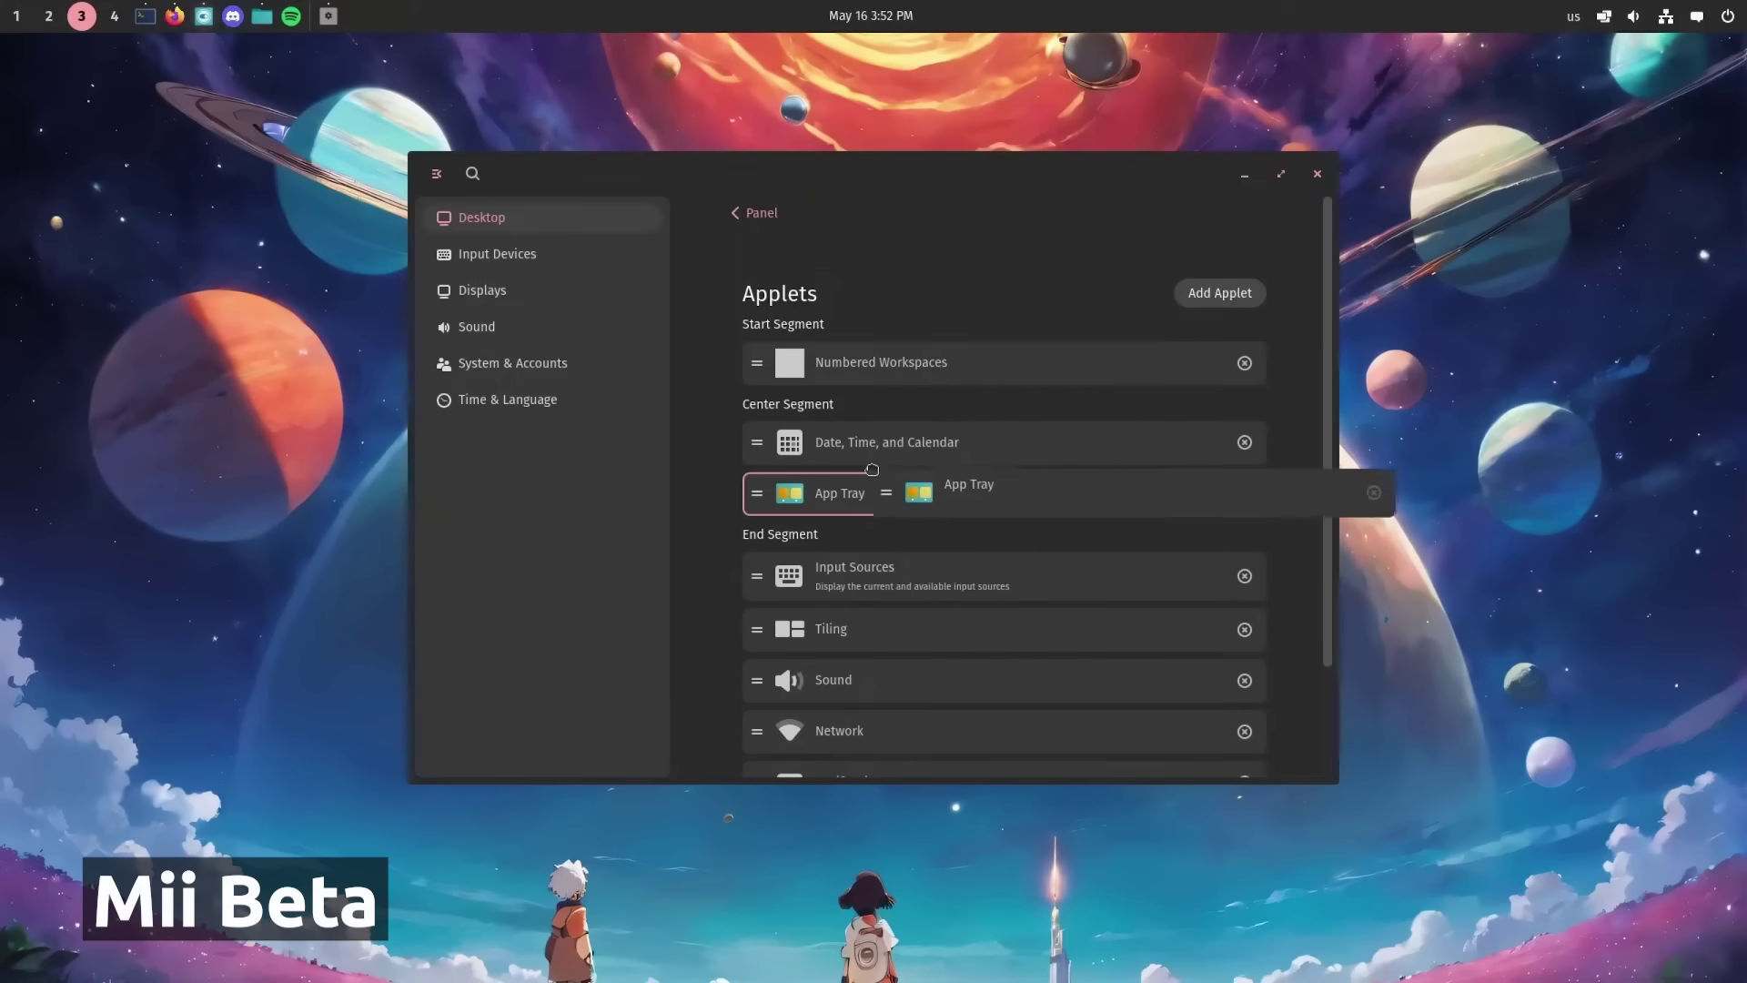
left_click_drag(884, 781, 1004, 671)
left_click_drag(932, 598, 929, 636)
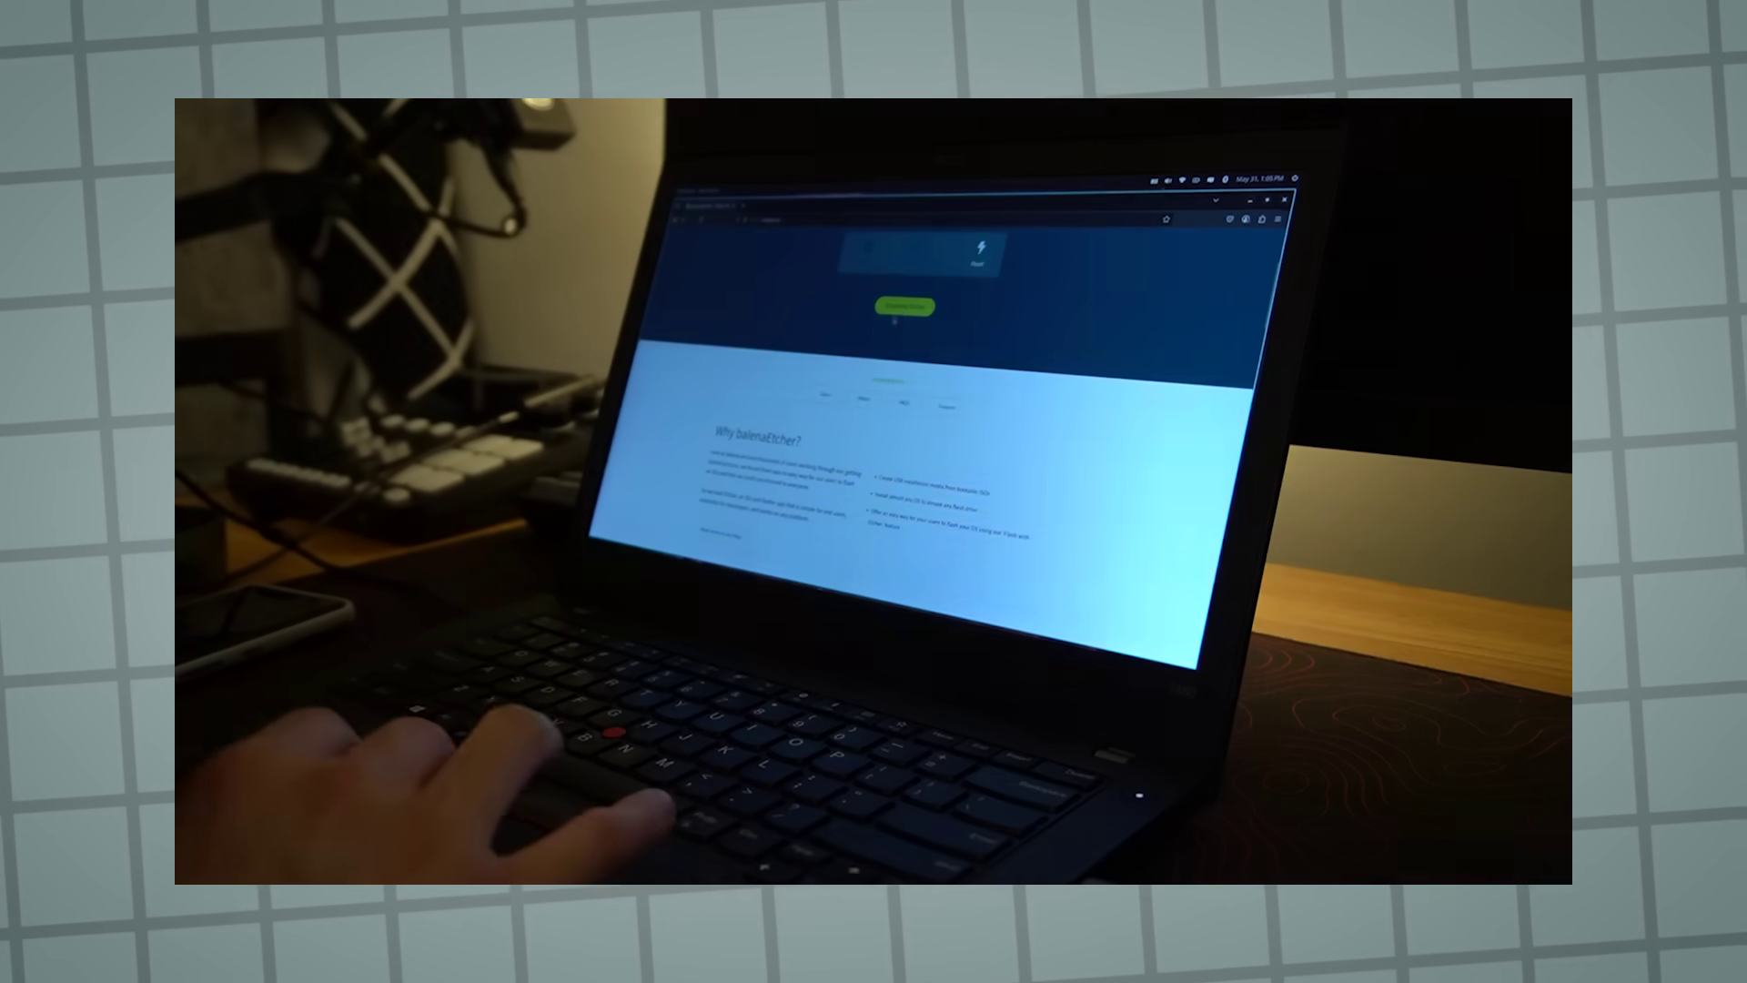
- Download the Linux x64 balenaEtcher AppImage and go to the balena GitHub organization page
left_click(894, 315)
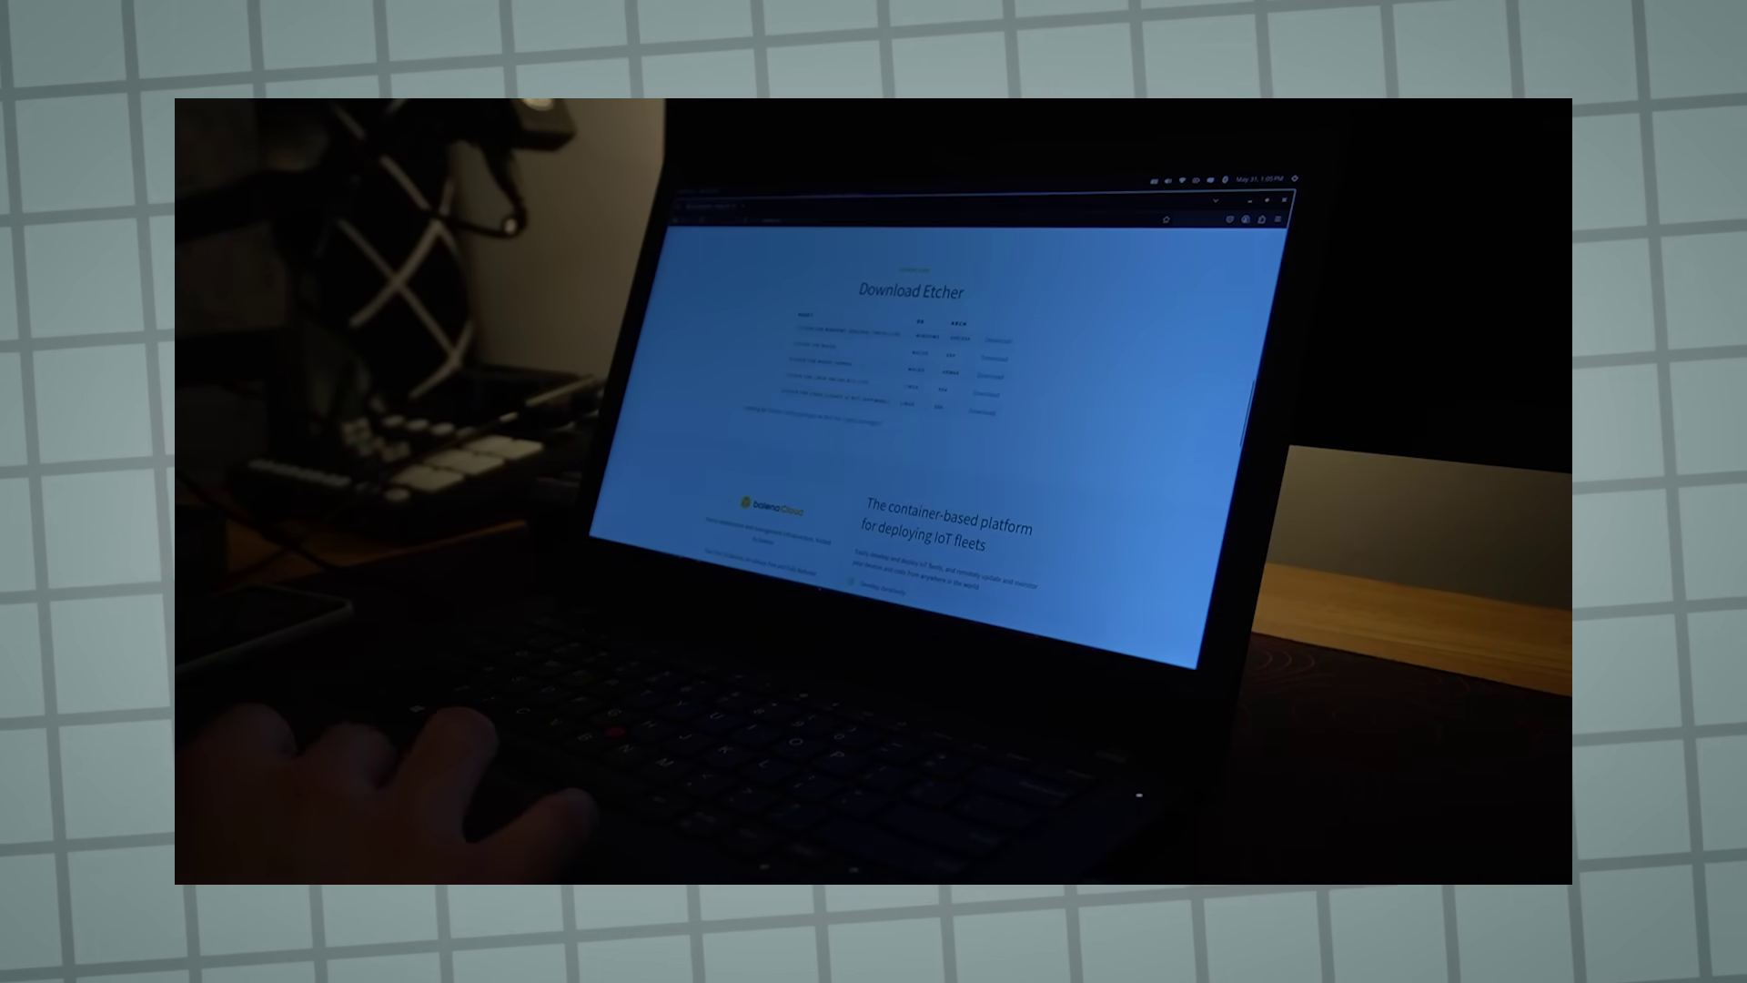
left_click(980, 413)
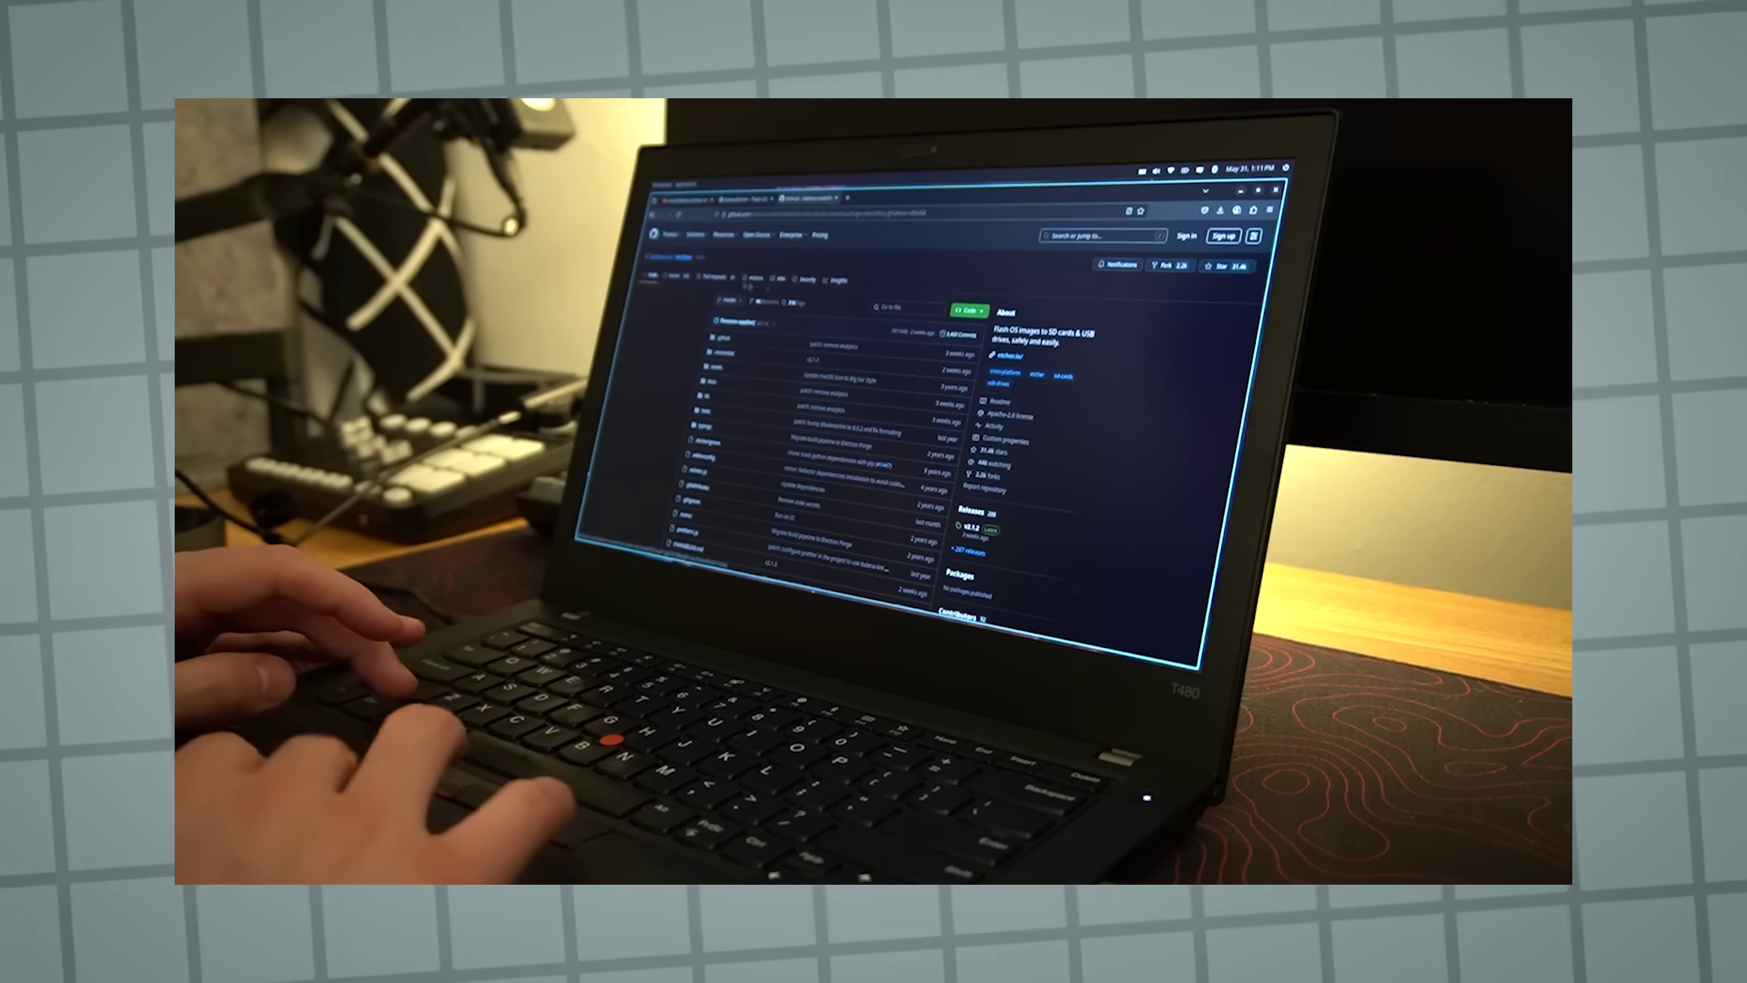
left_click(661, 258)
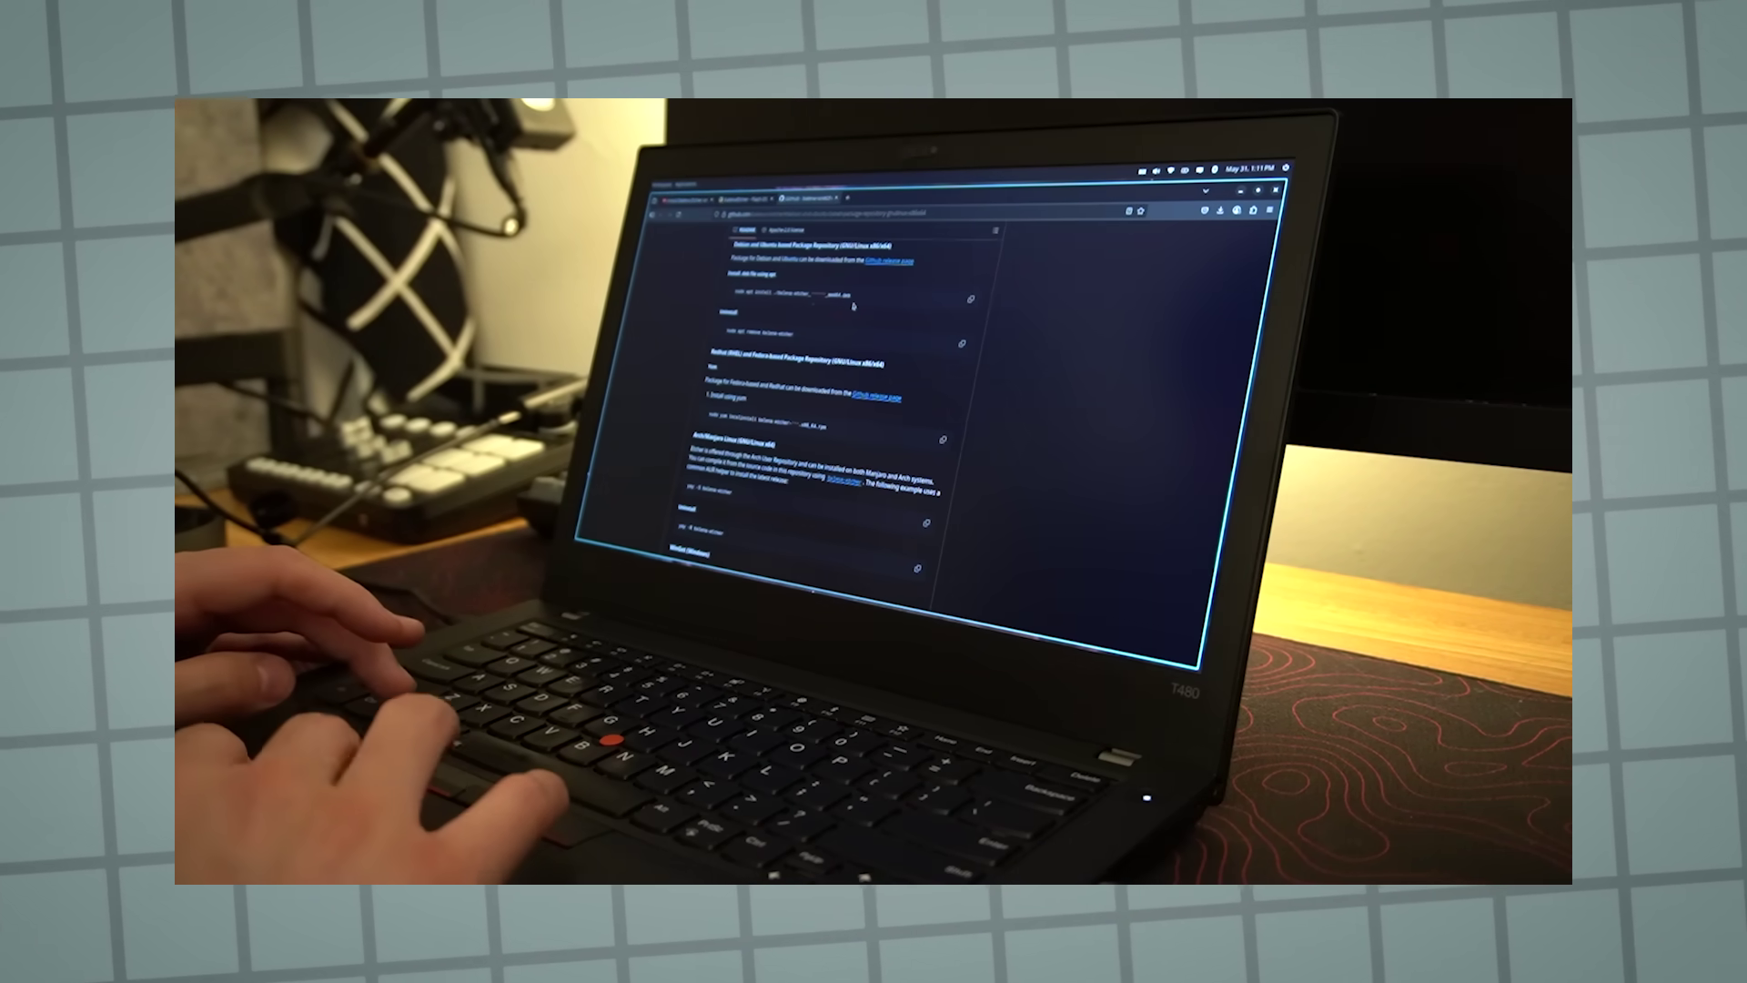
- Run sudo snap install hello-world and enter the sudo password
type("sudo snap")
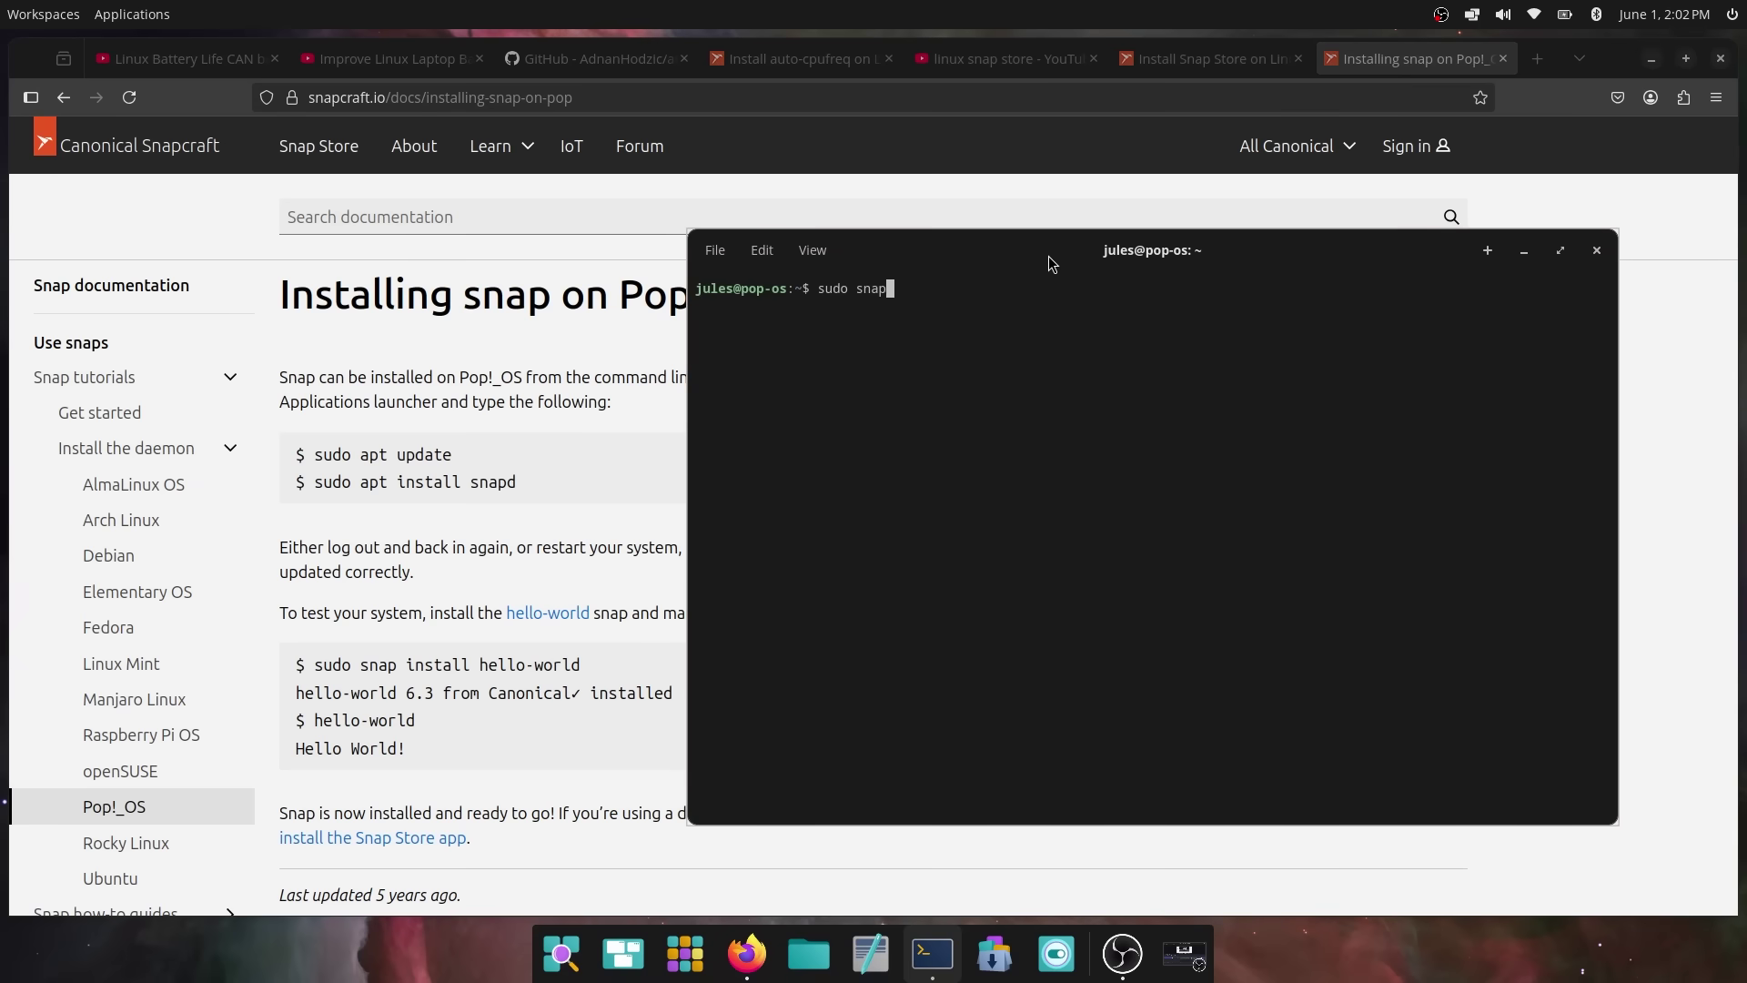
type(" install hello-world")
key("Return")
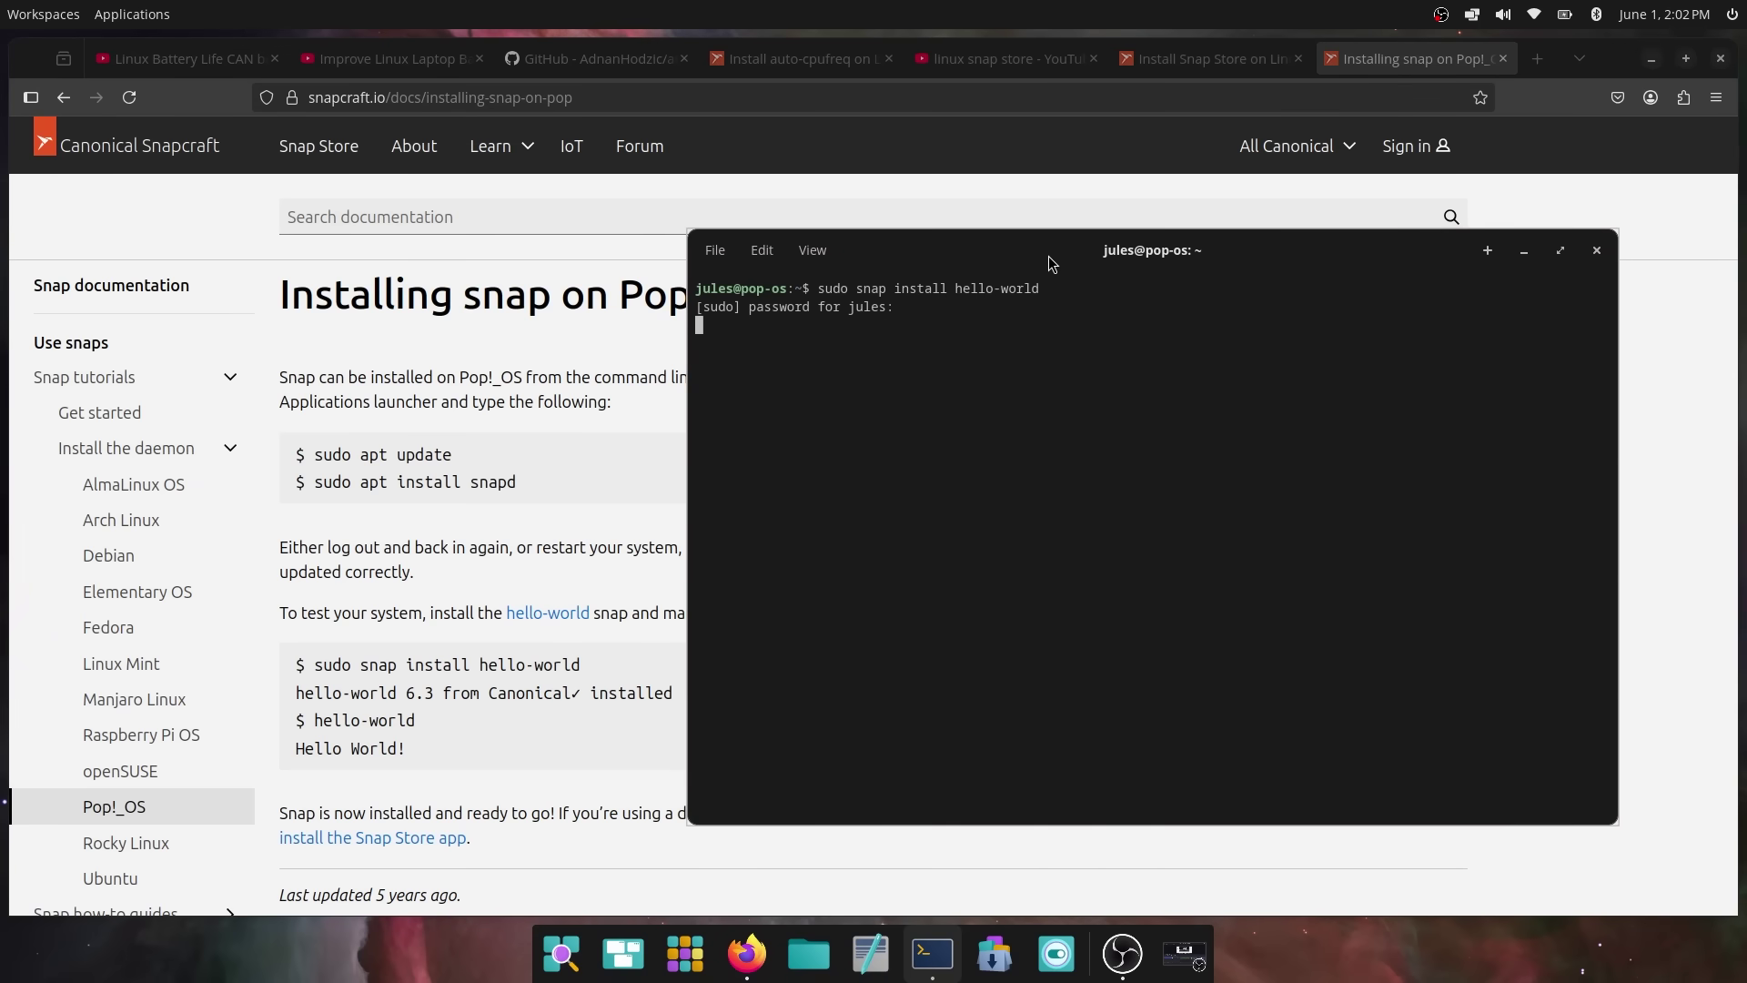
key("Return")
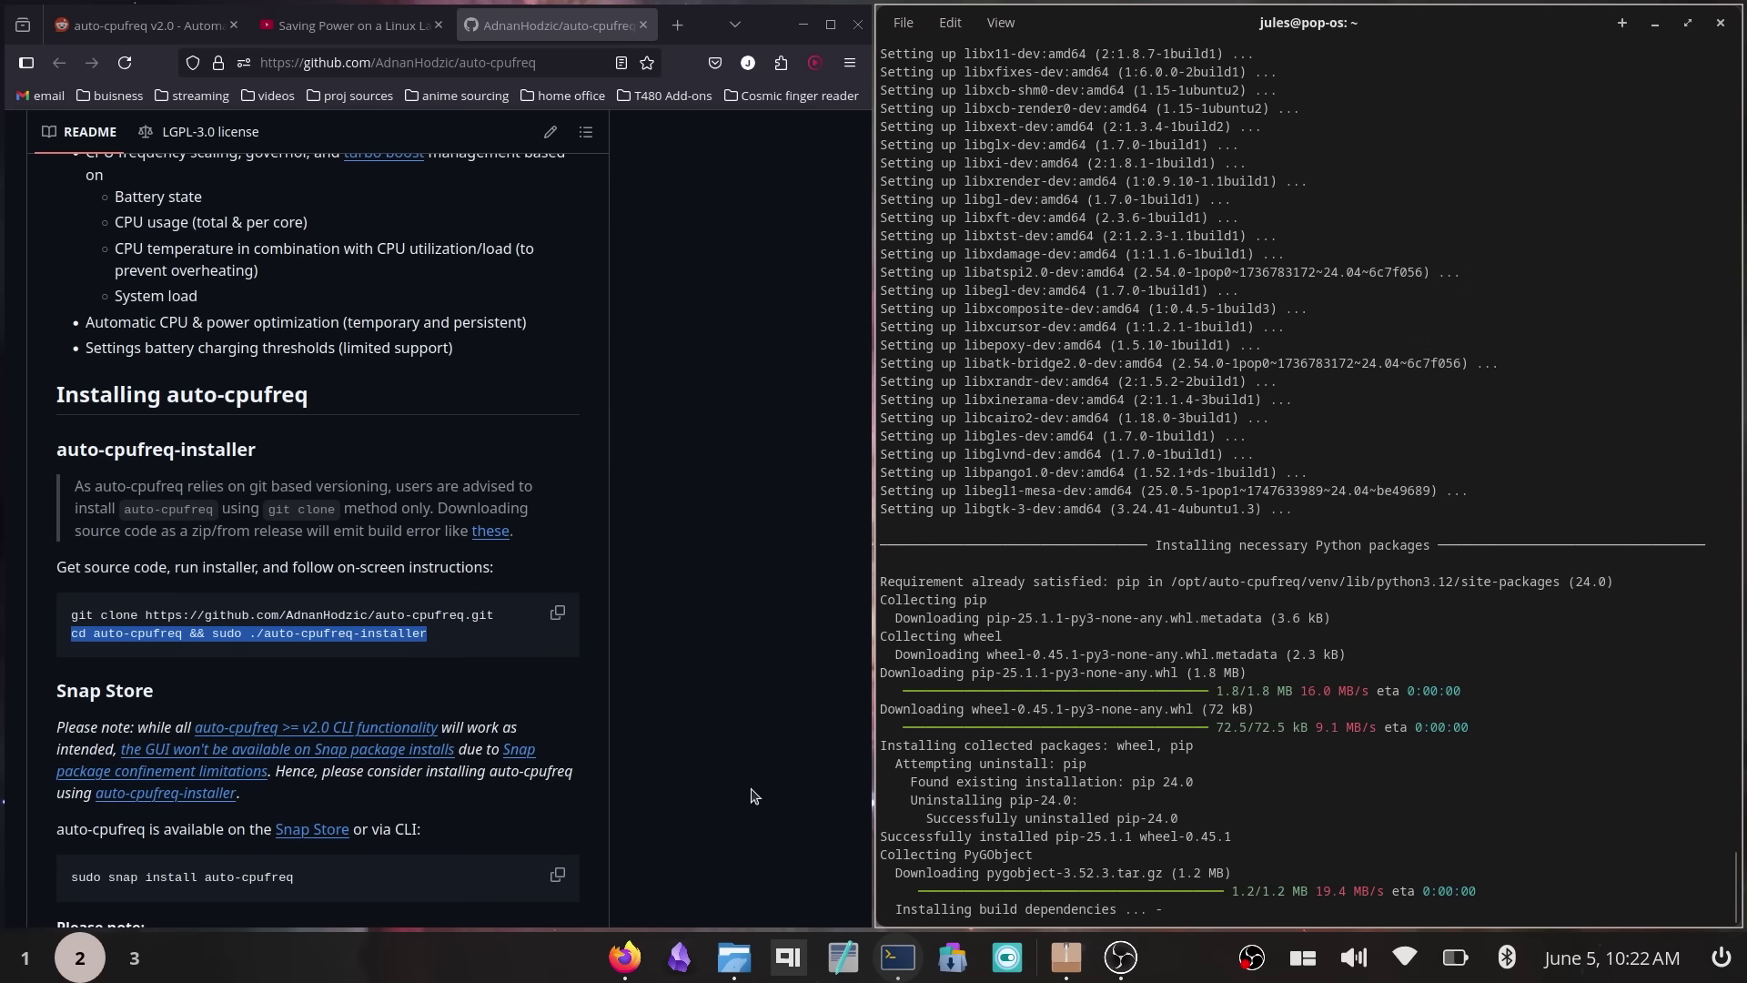
- Return to the terminal and list auto-cpufreq's options with --help
left_click(509, 661)
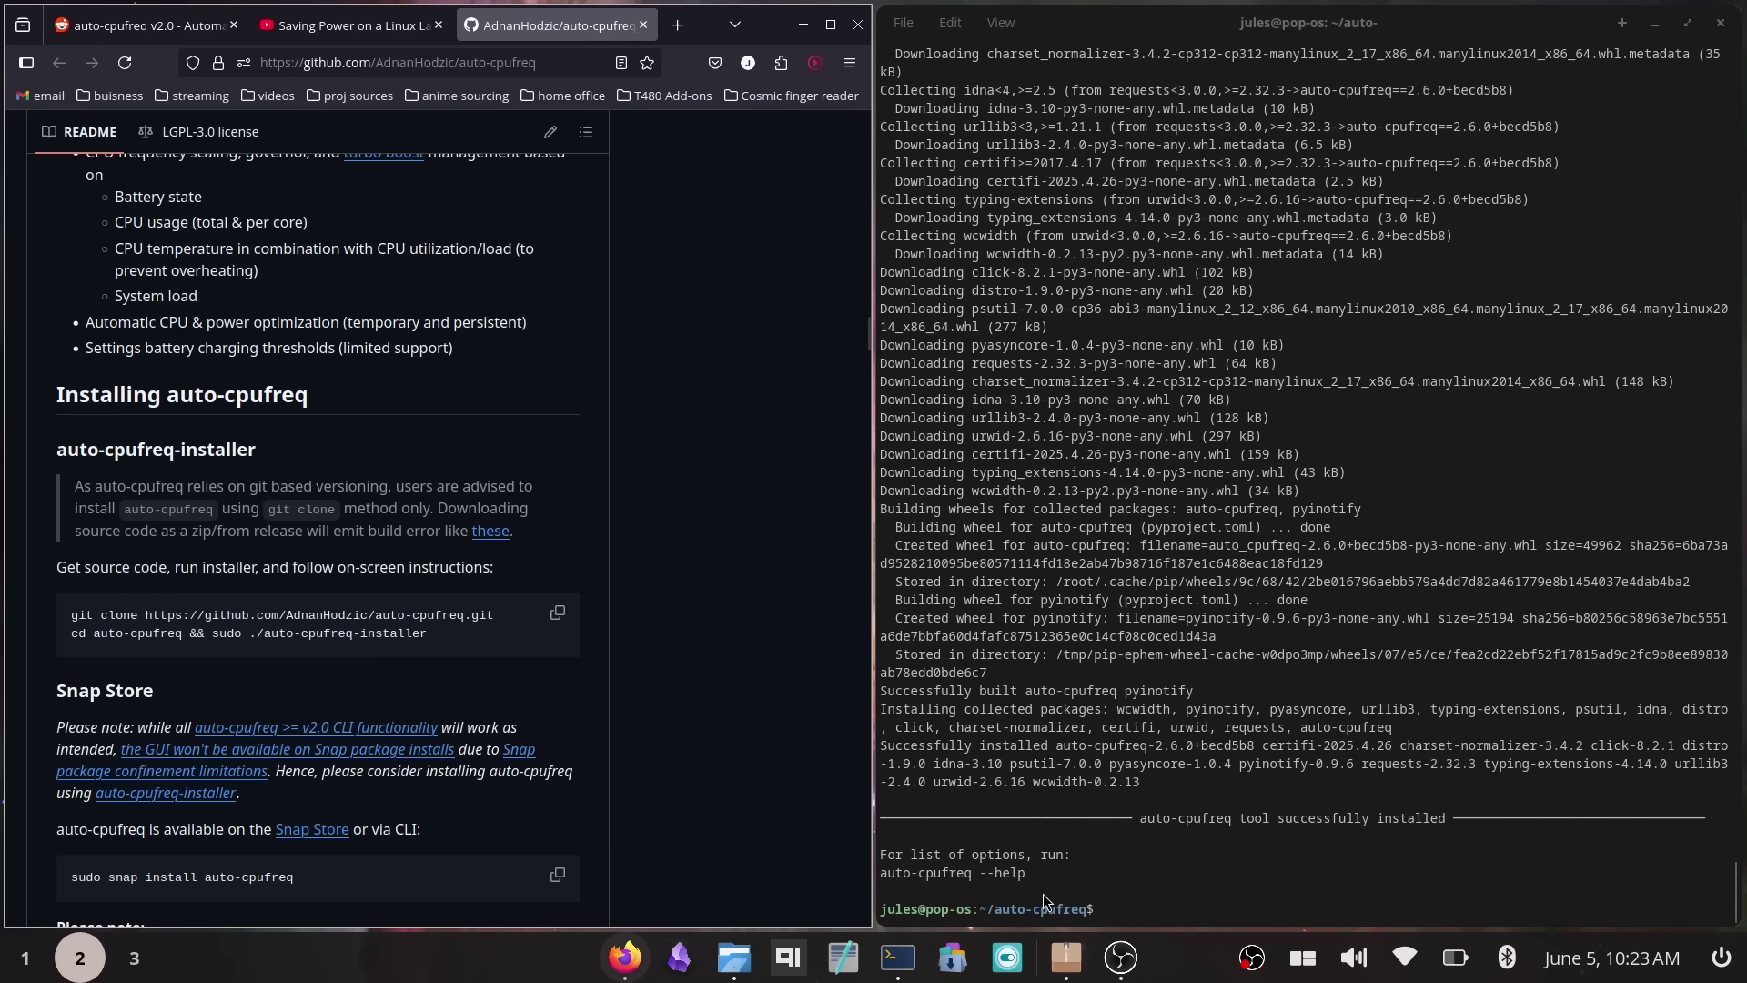
left_click(1083, 906)
key("Return")
type("au")
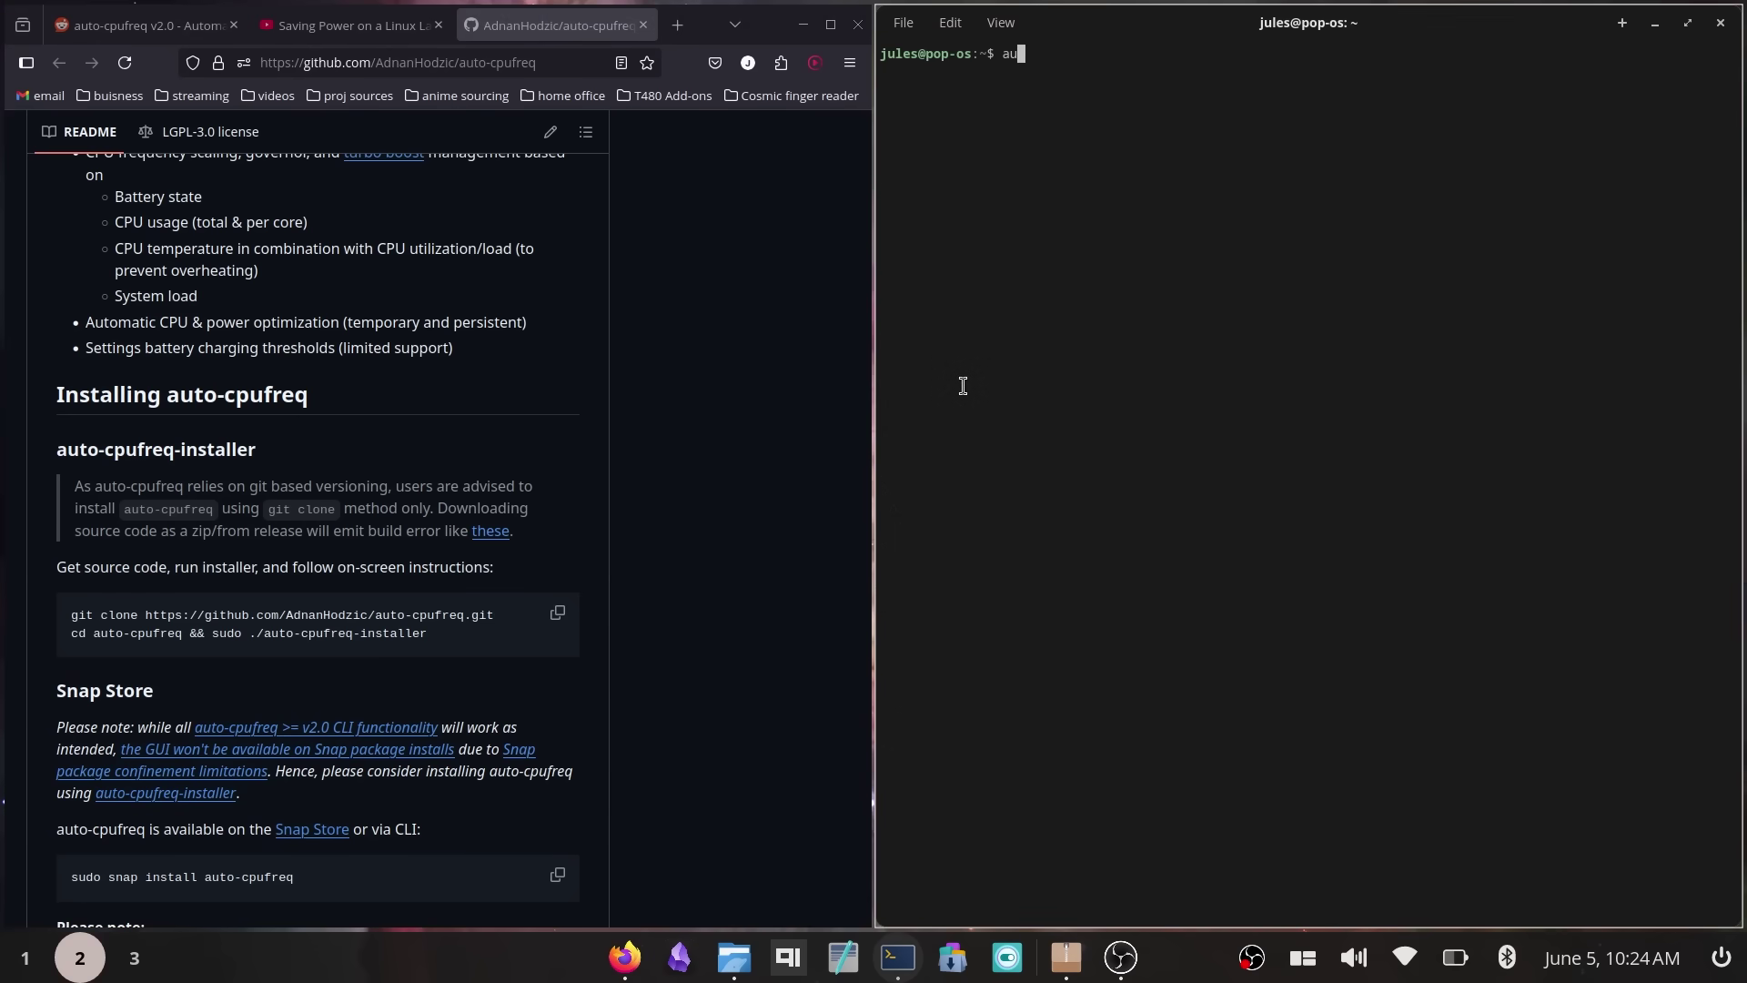
type("to-cpufreq --help")
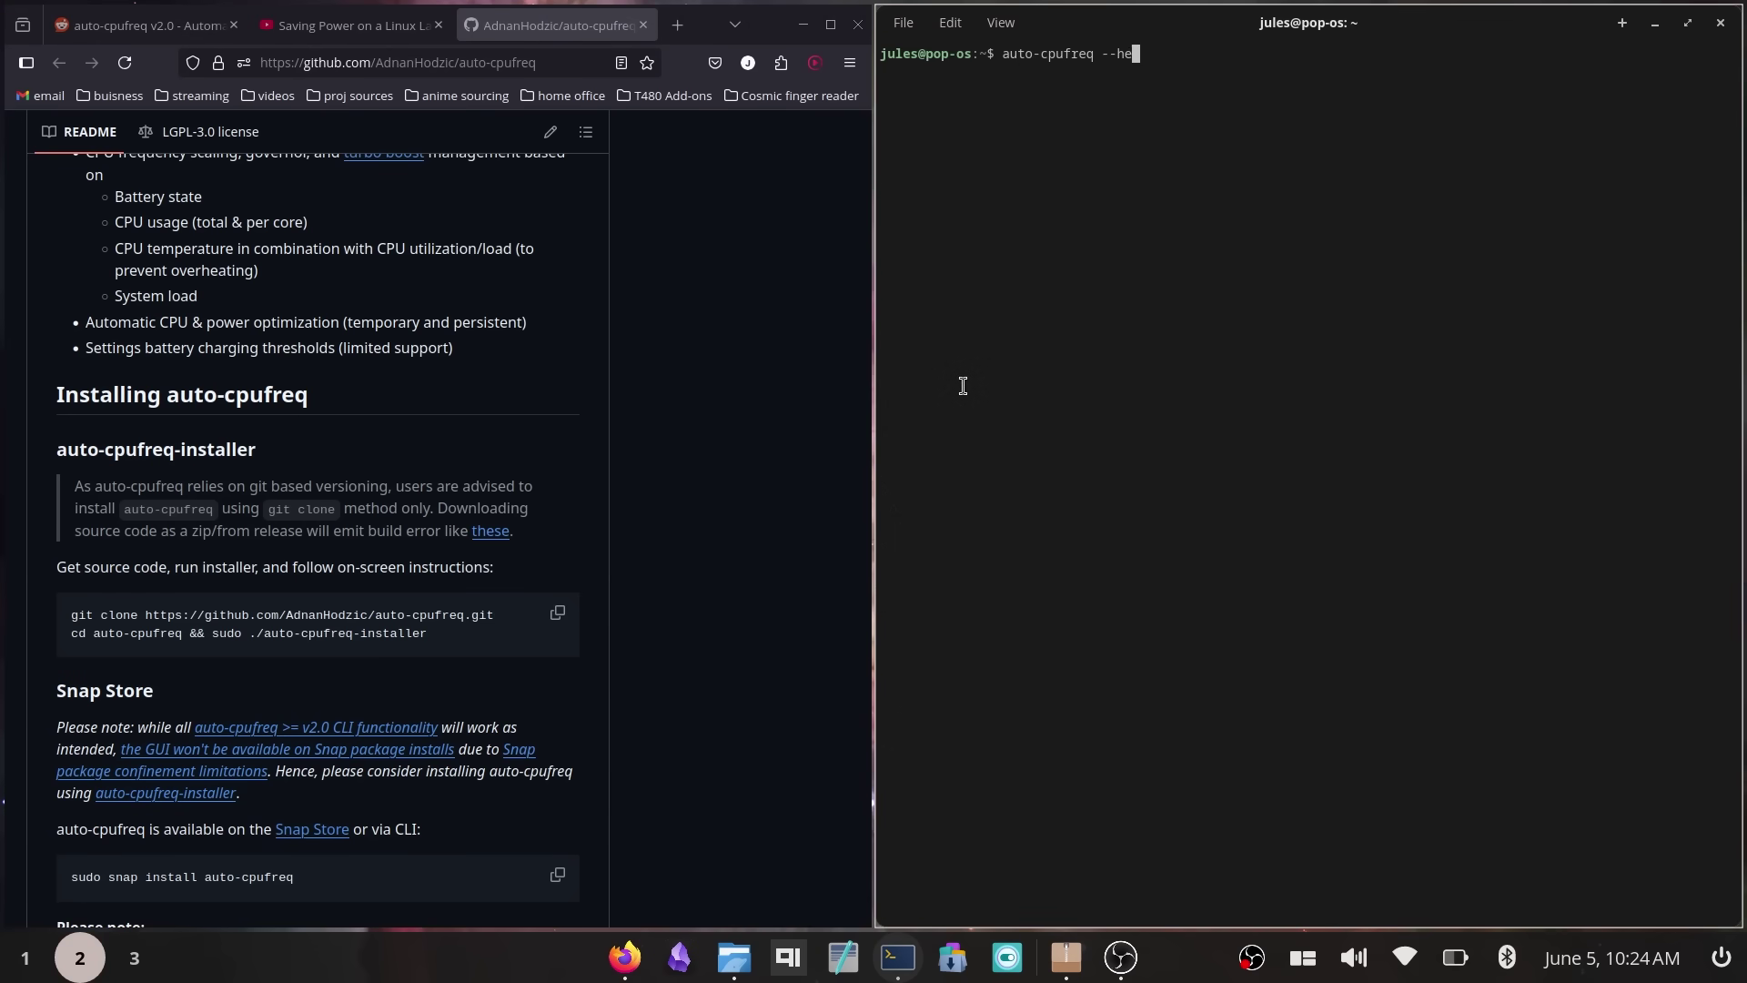
key("Return")
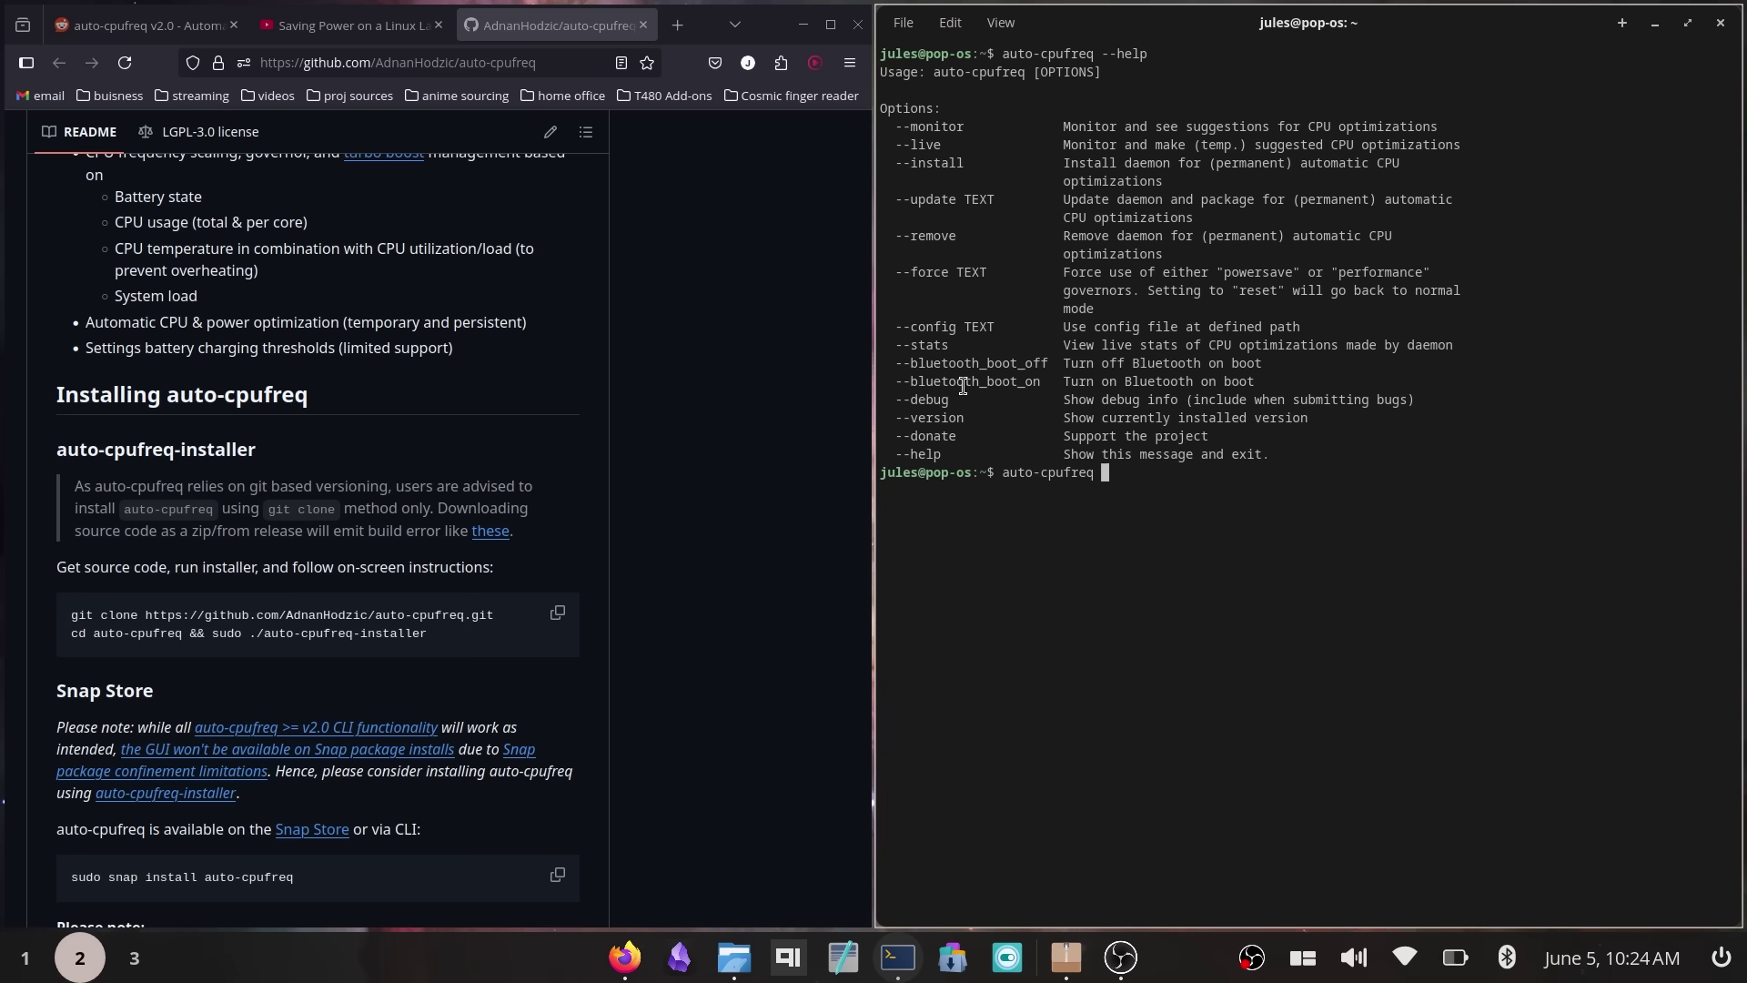
- Run auto-cpufreq --stats, authenticate the daemon install, then rerun the copied stats command
type("auto-cpufreq --stats")
key("Return")
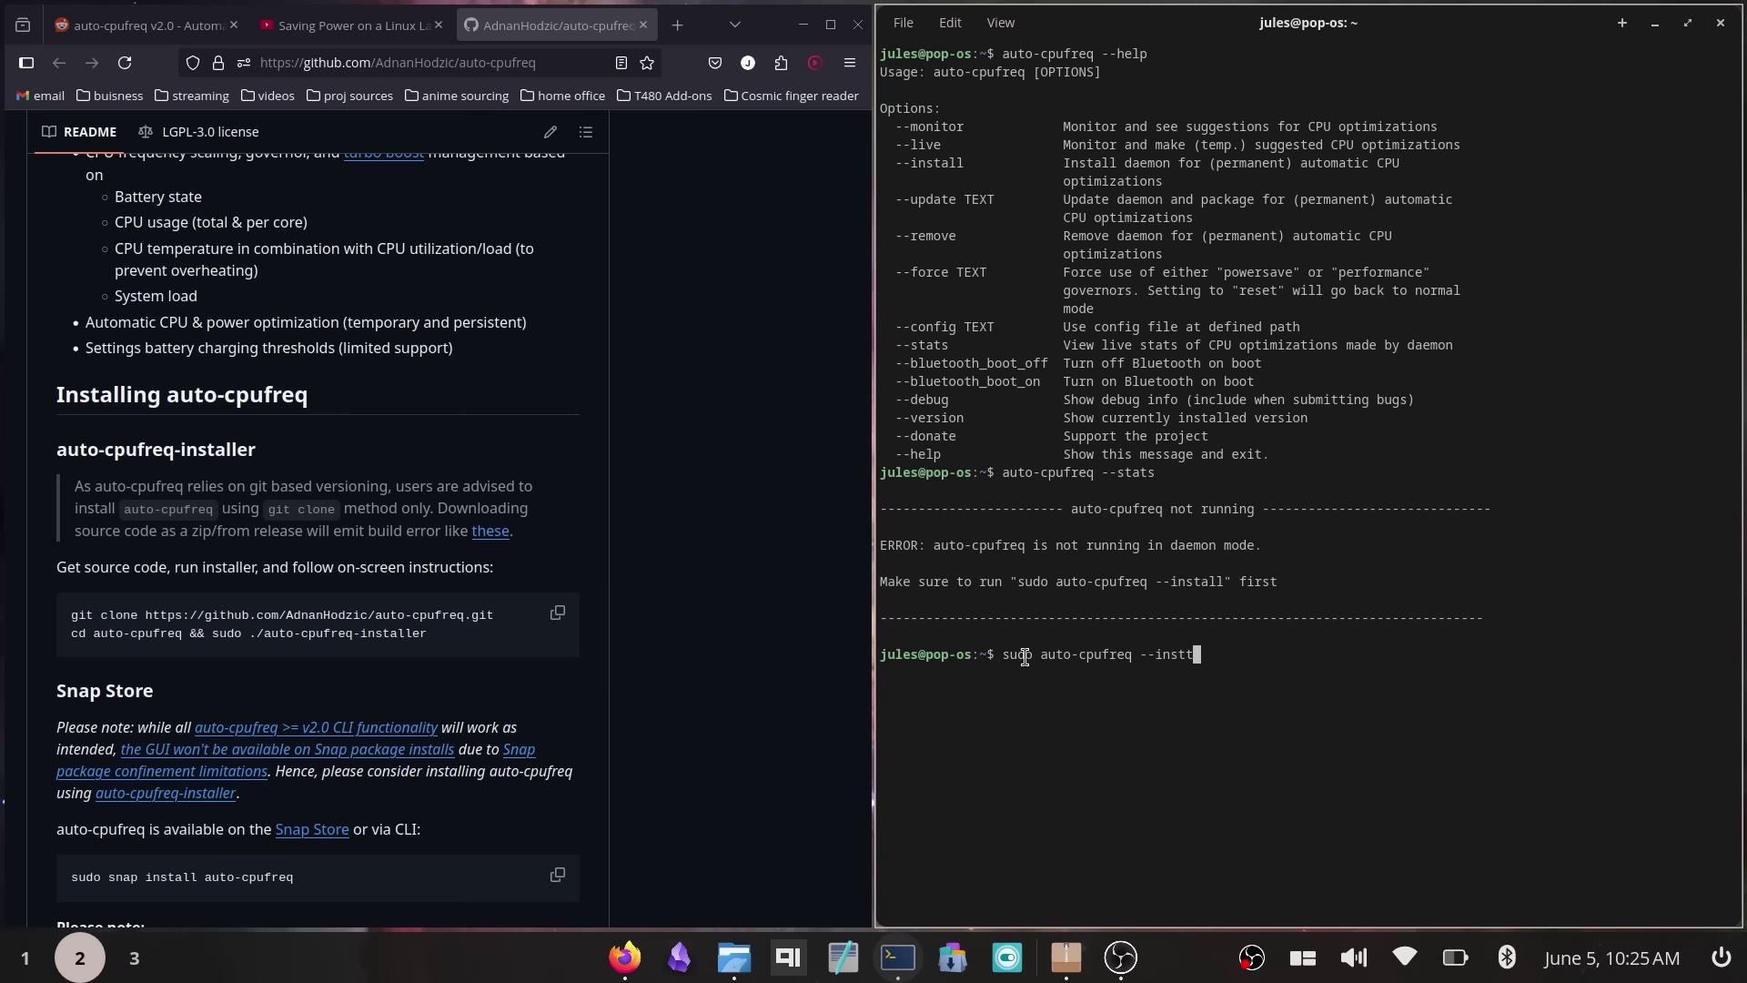
key("Return")
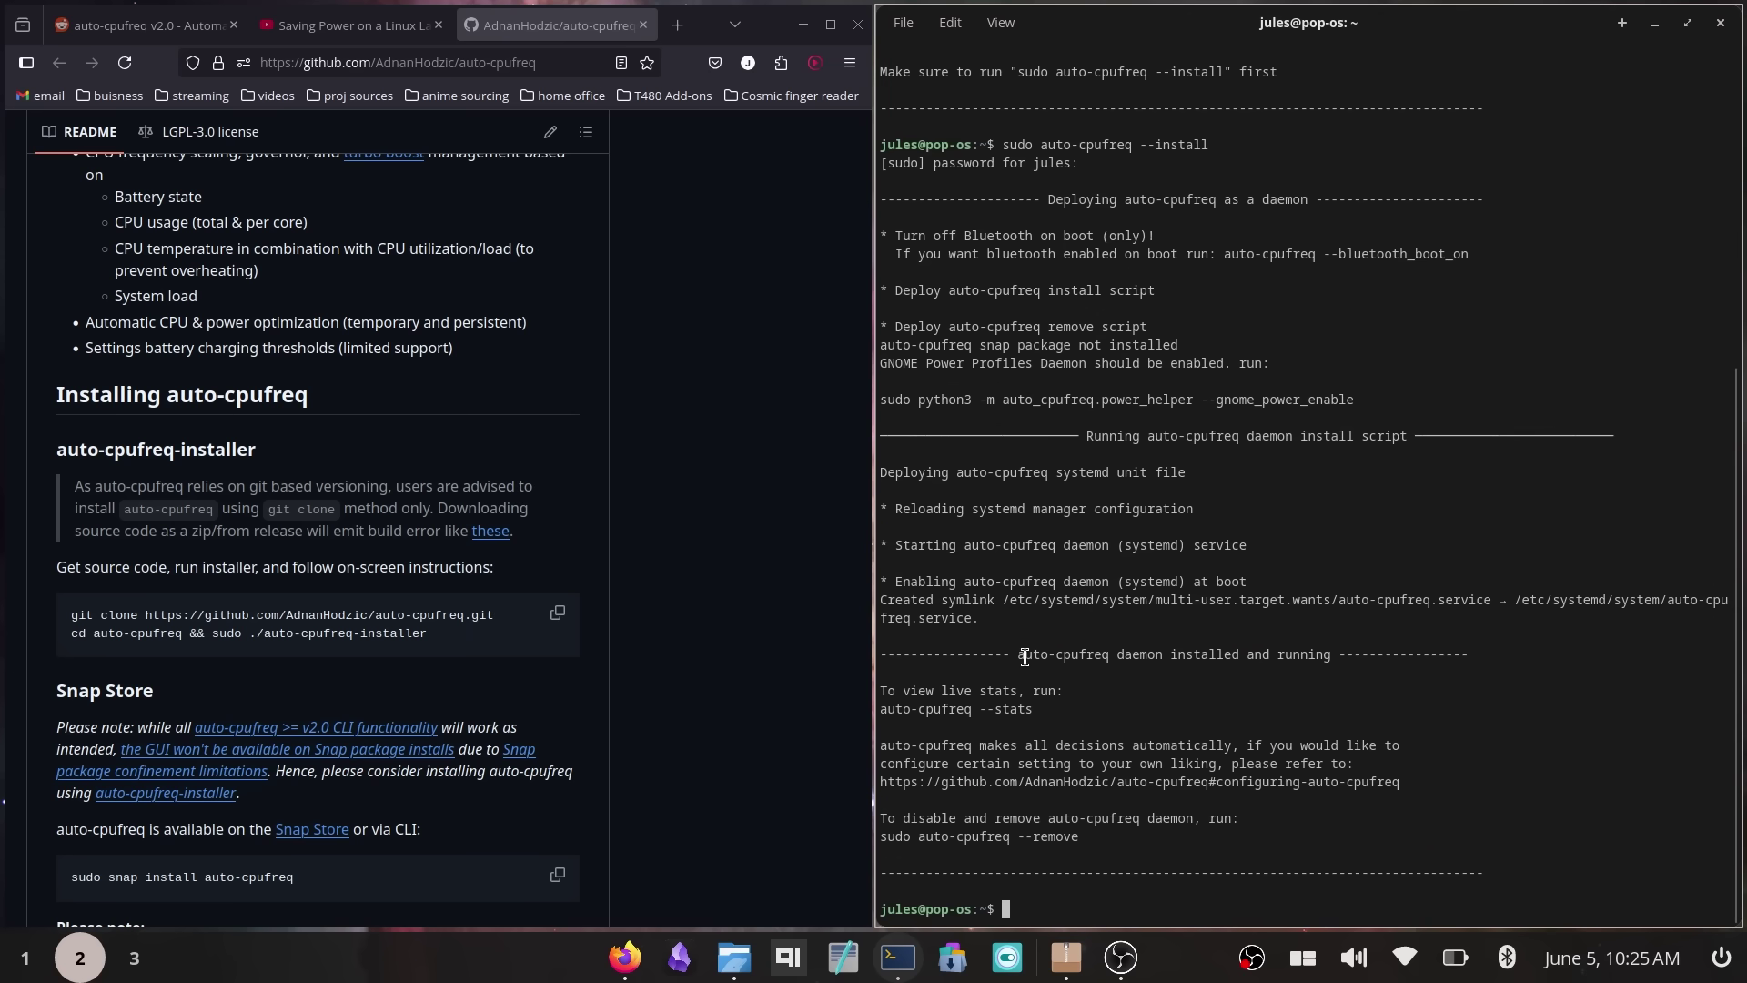
right_click(885, 709)
left_click(919, 393)
right_click(1006, 908)
left_click(1069, 635)
key("Return")
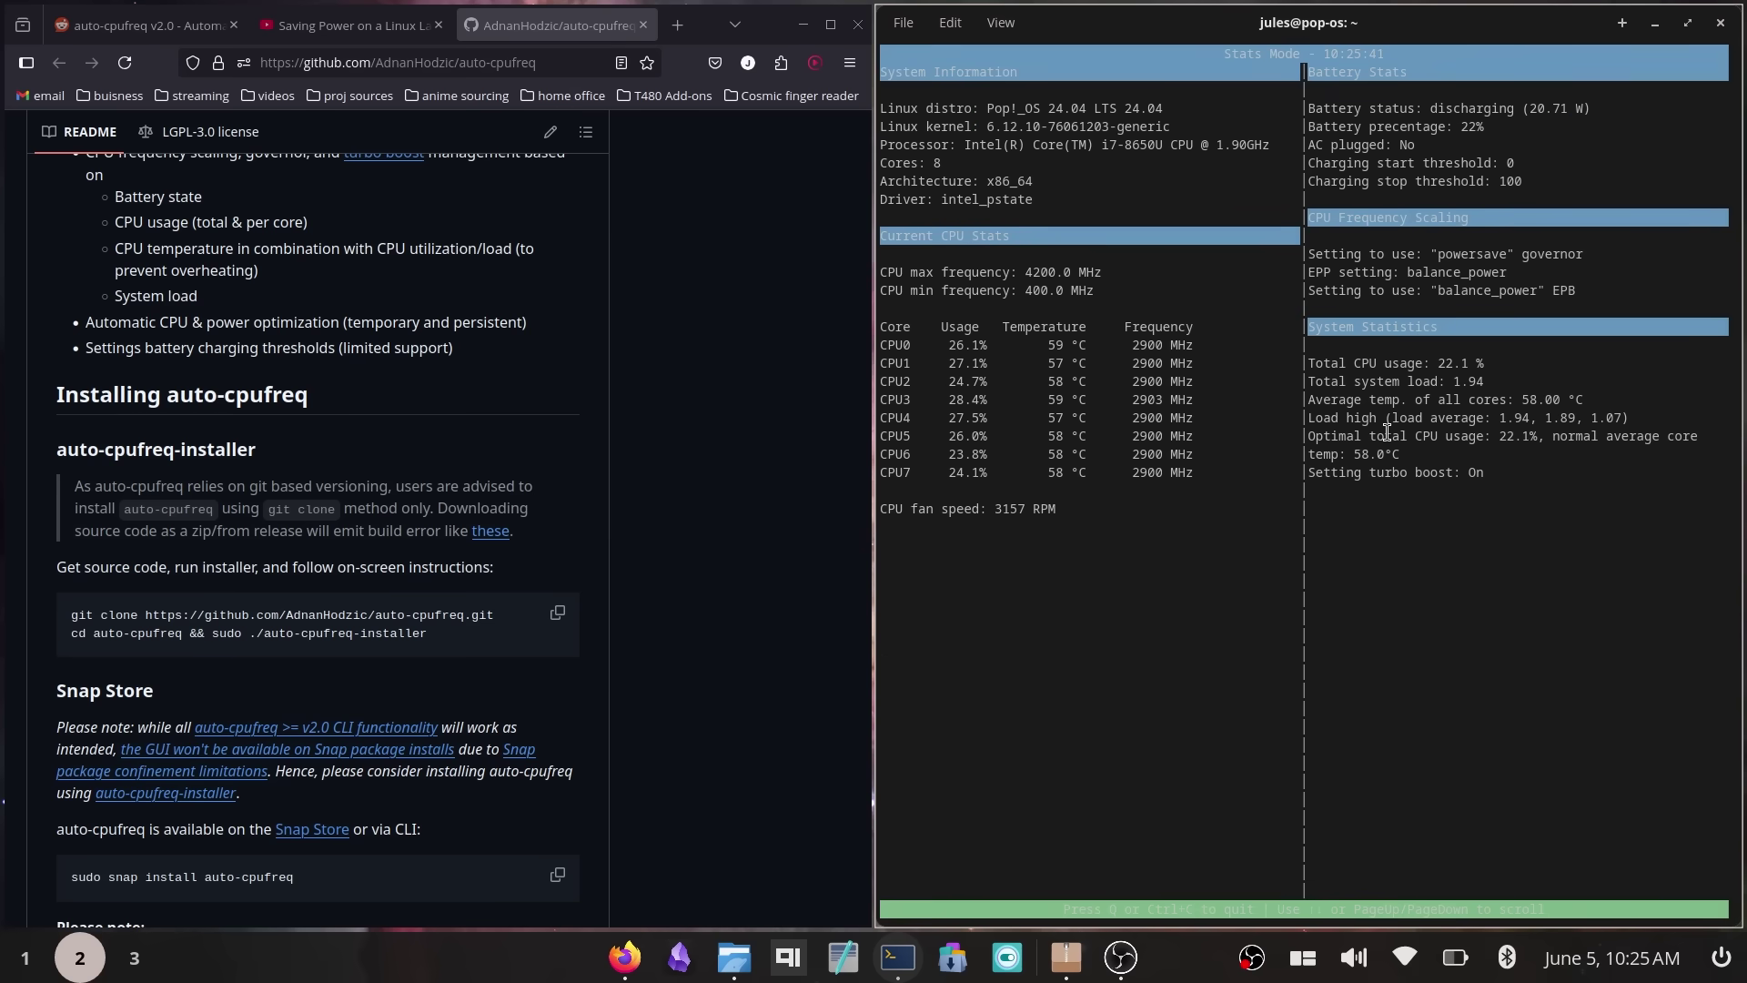
- Quit the stats view and write lines on the writing workflow and the auto-cpufreq app
key("q")
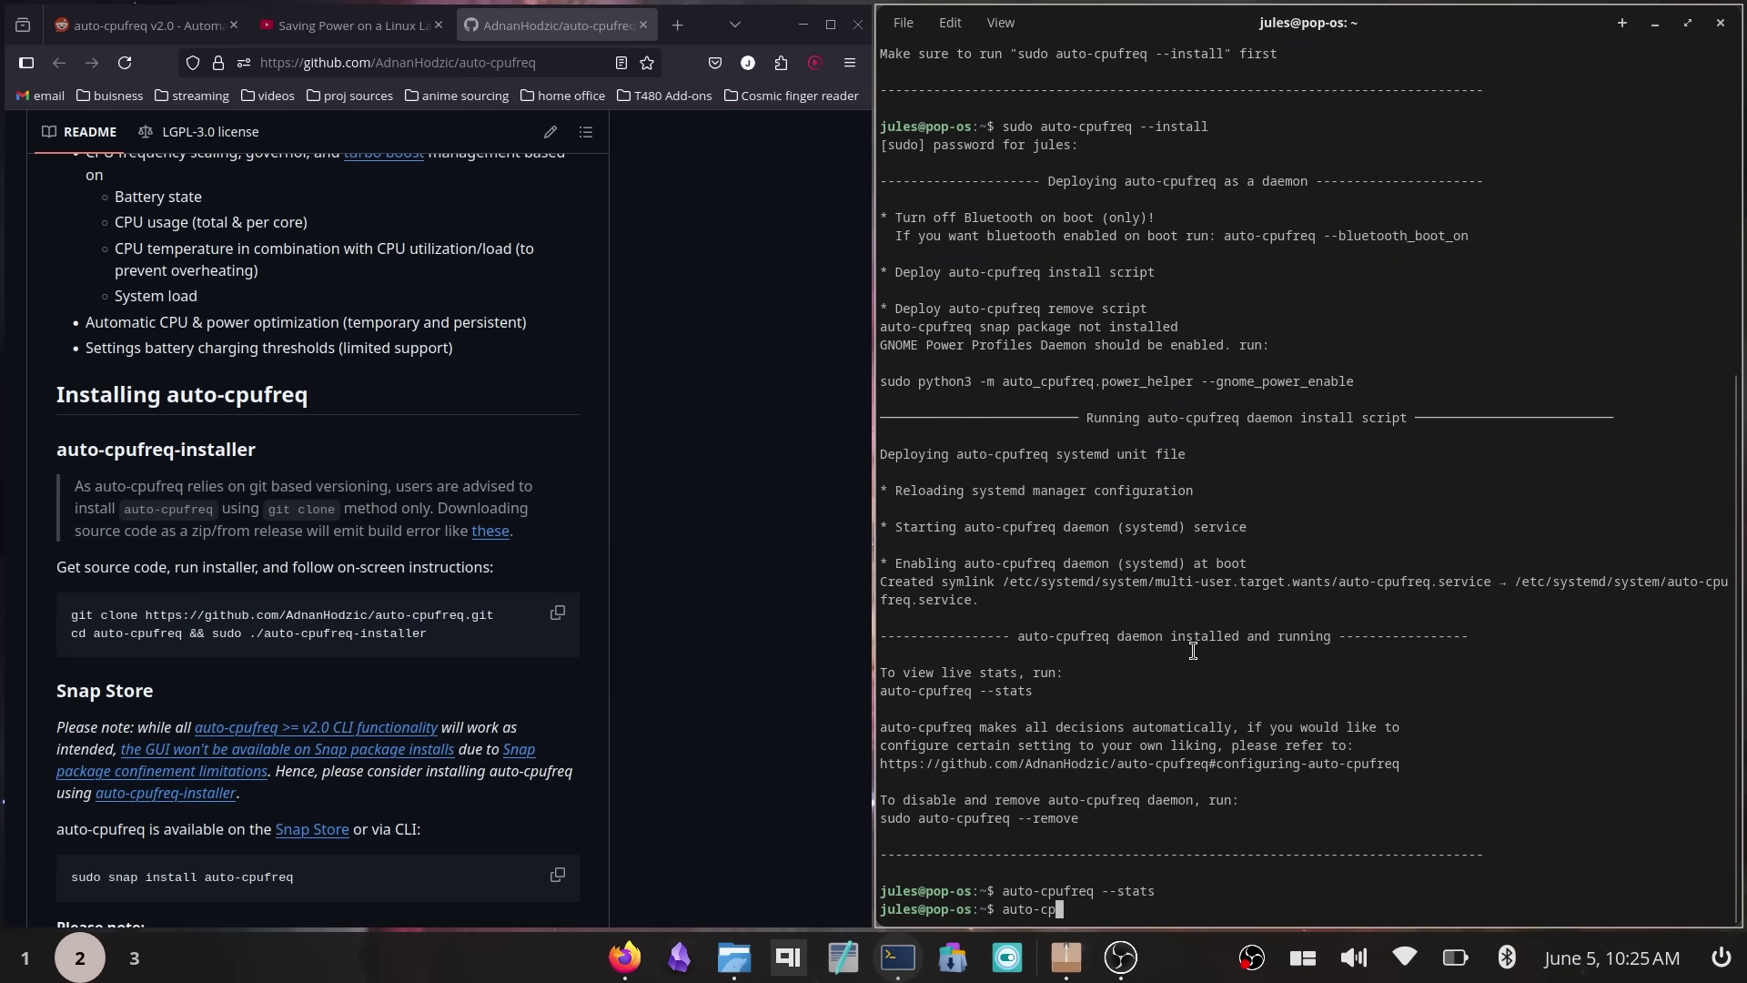
type("auto-cpufreq --mo")
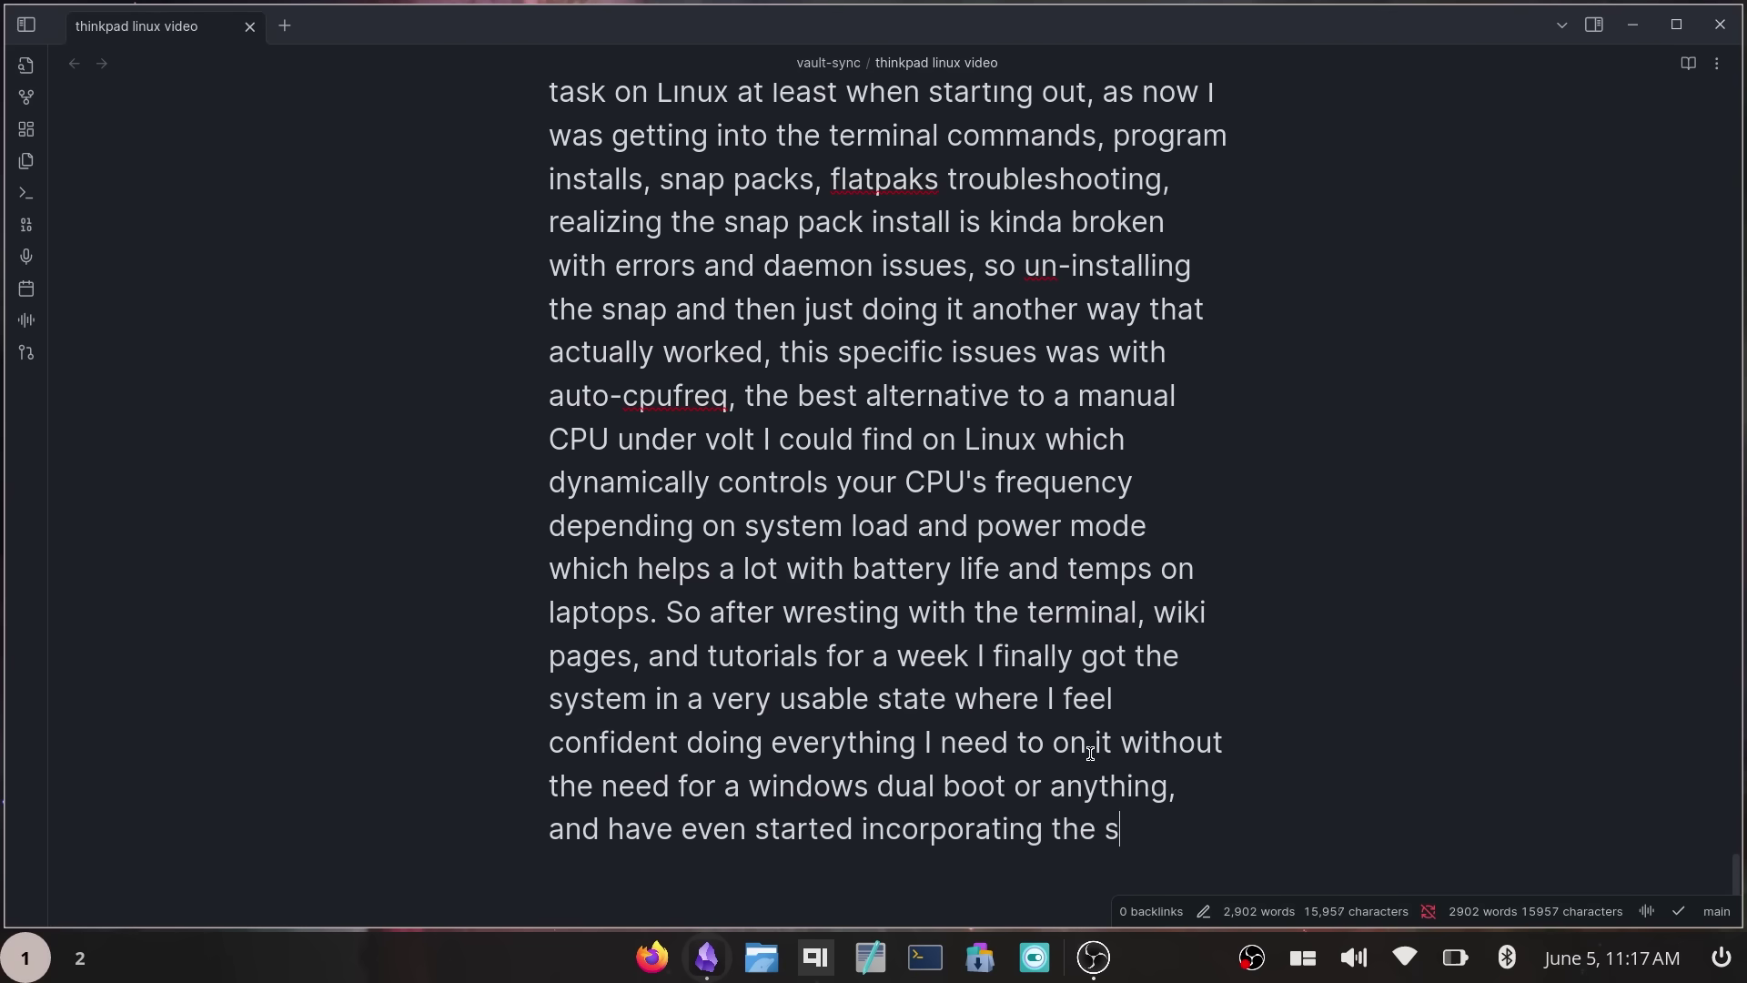
type("flow with this entire s")
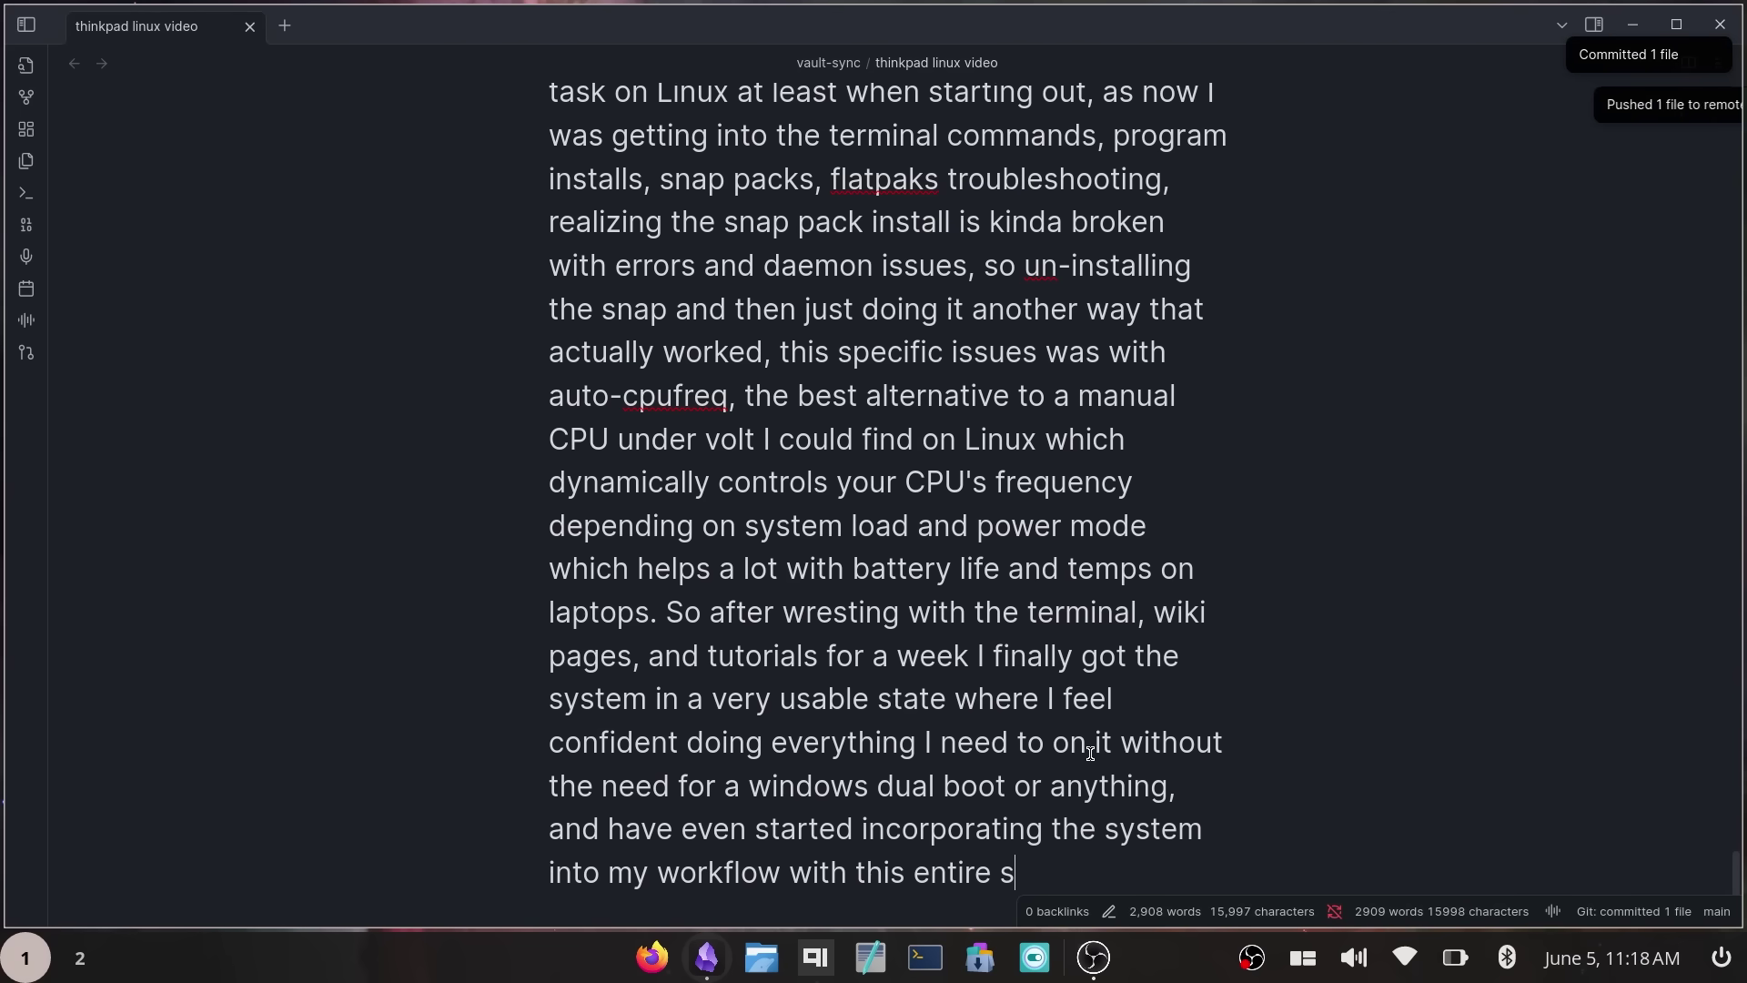
type("cript being writte")
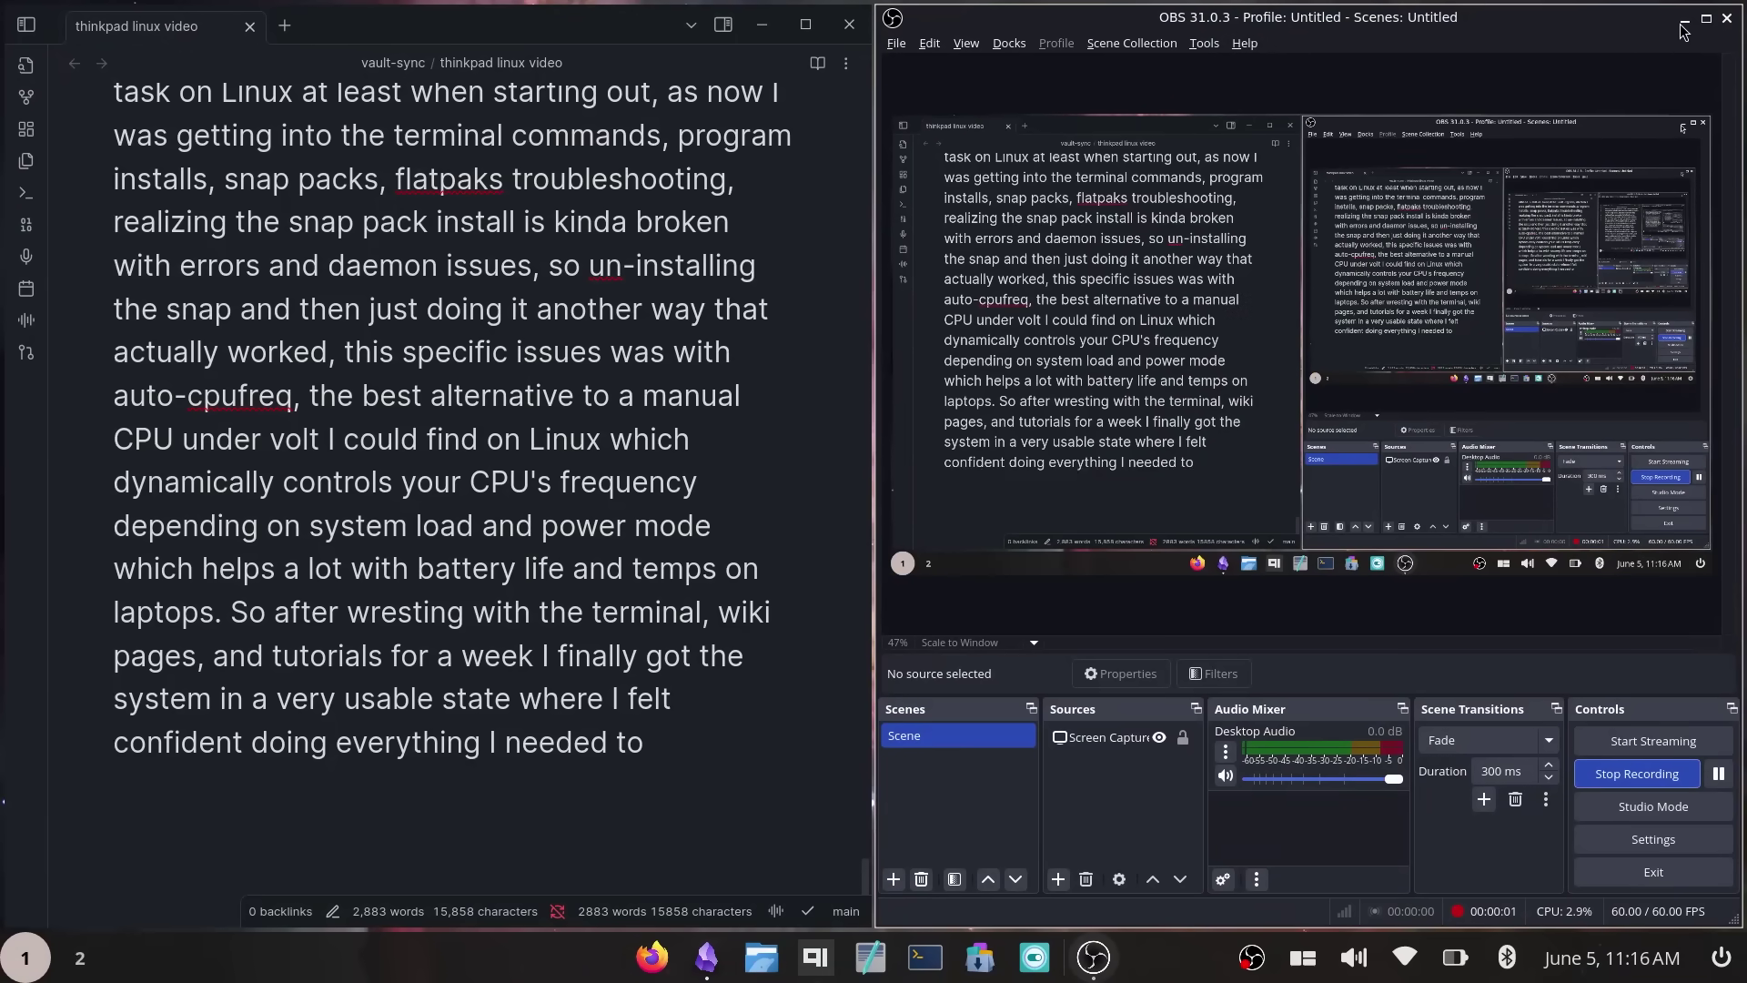
left_click(1684, 22)
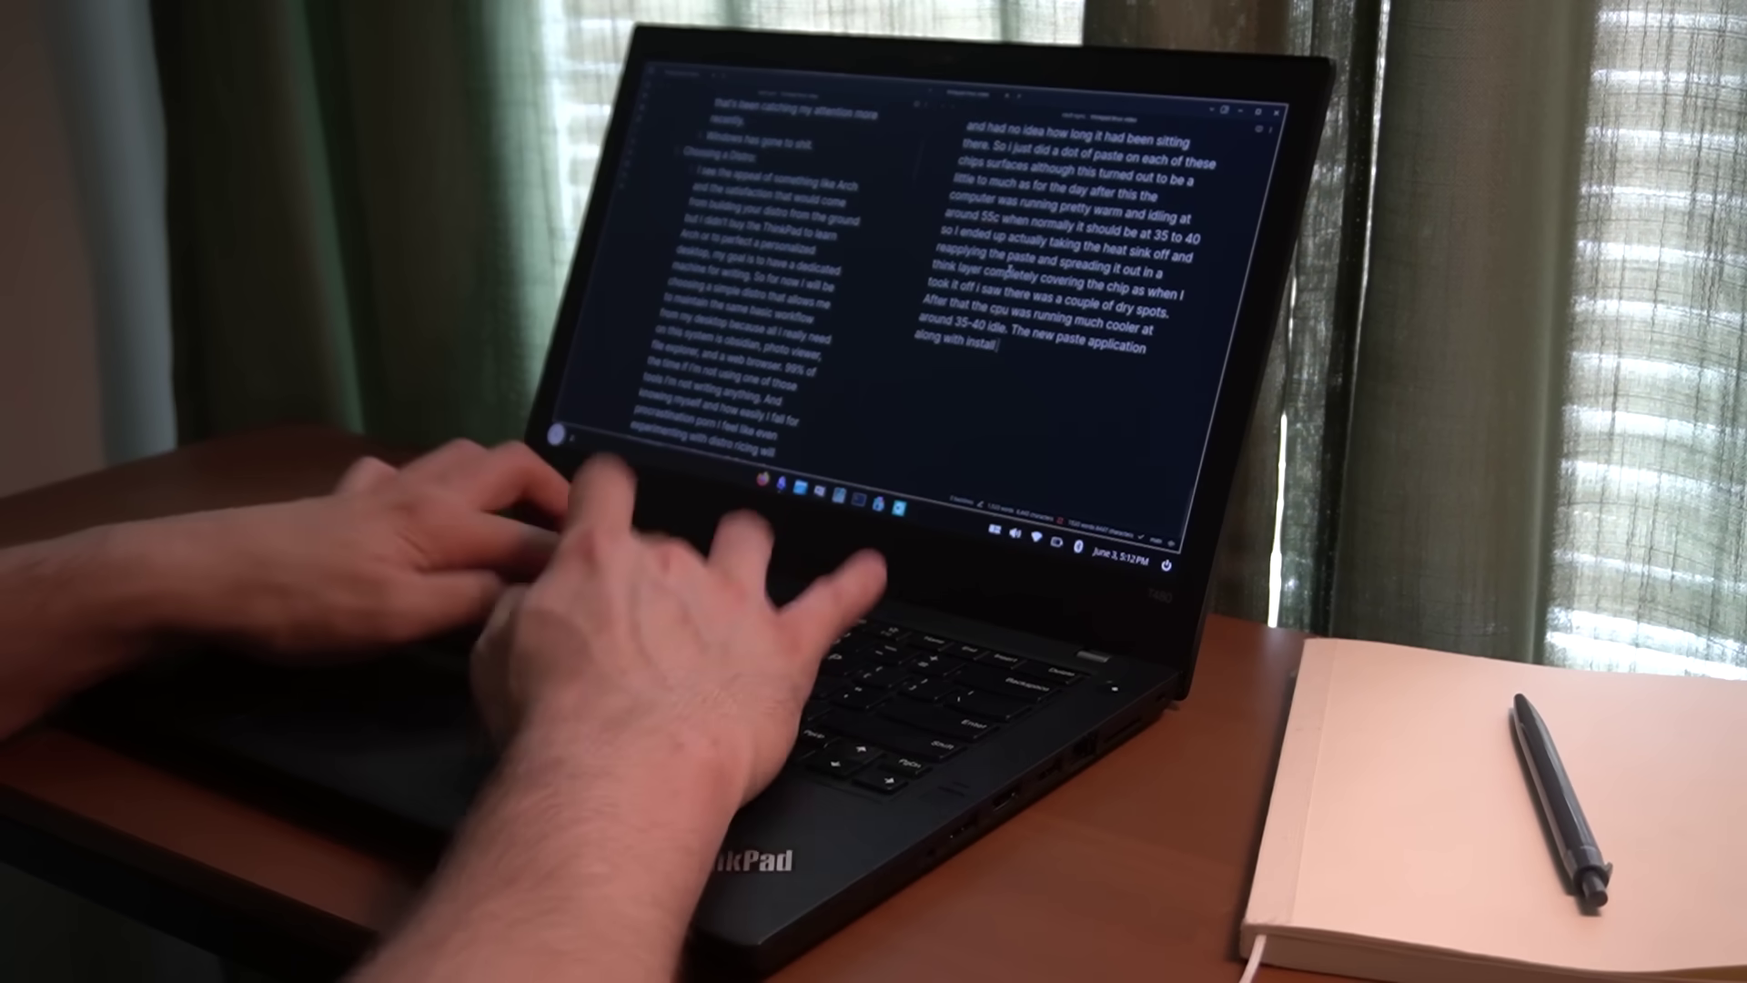
type("the auto-cpufreq app also")
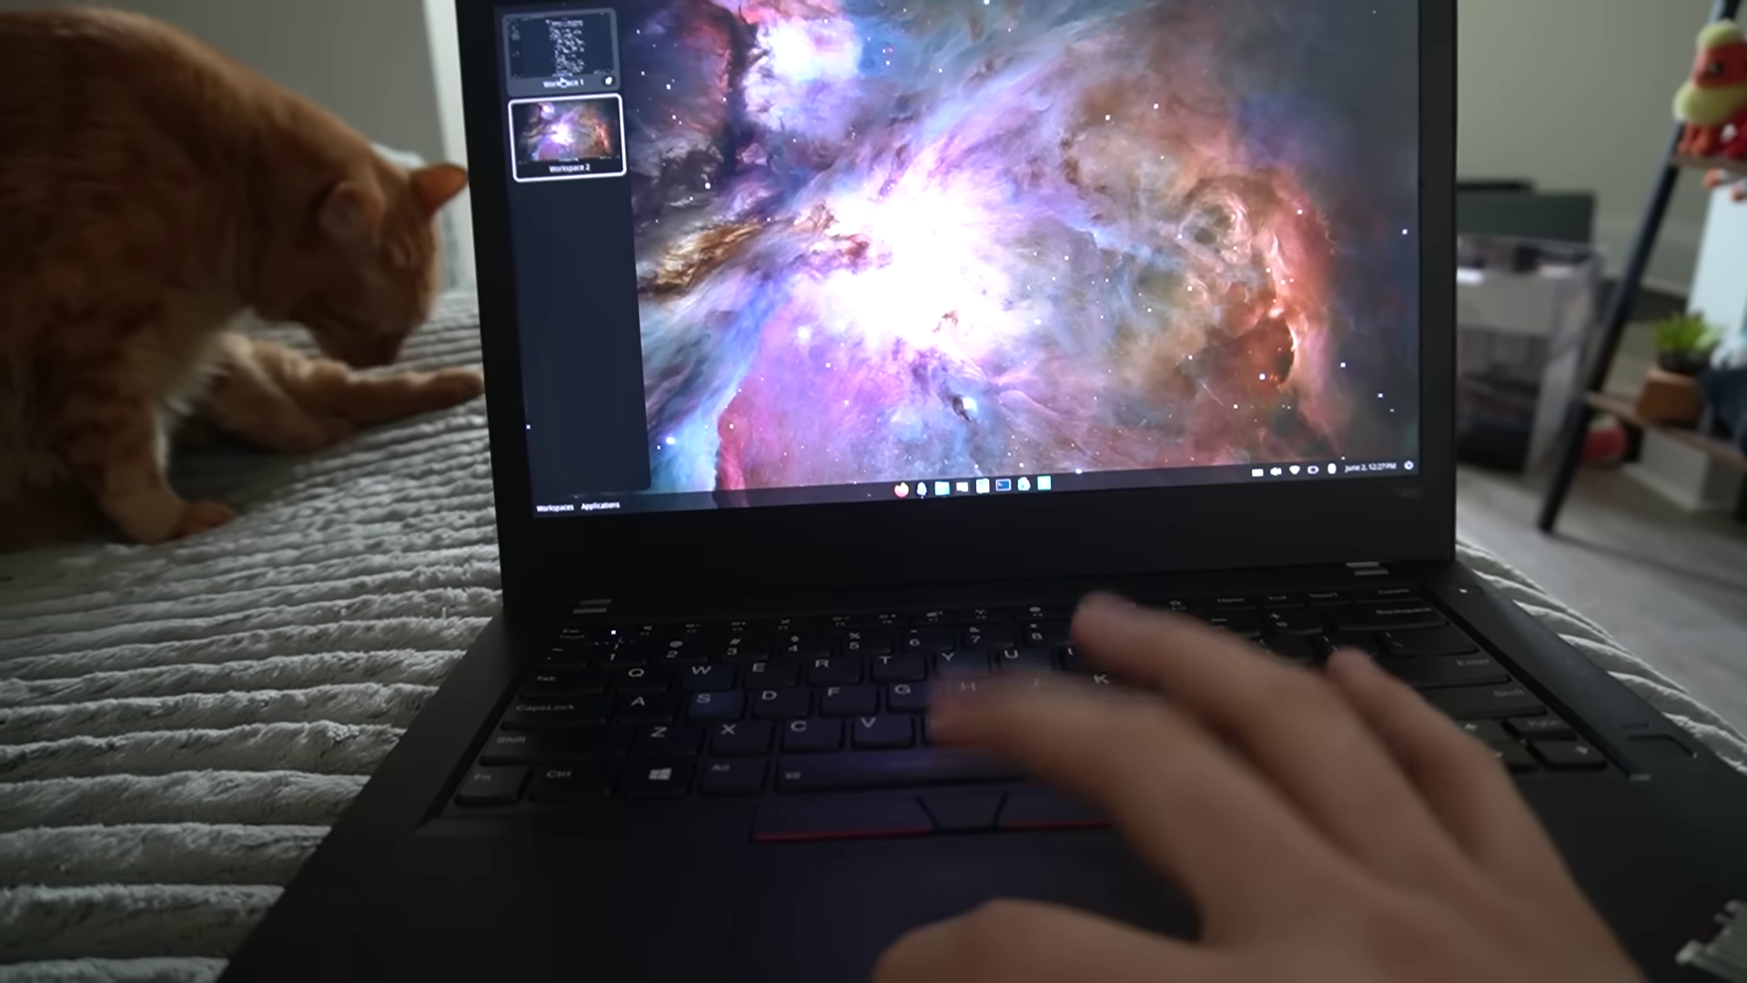
left_click(563, 81)
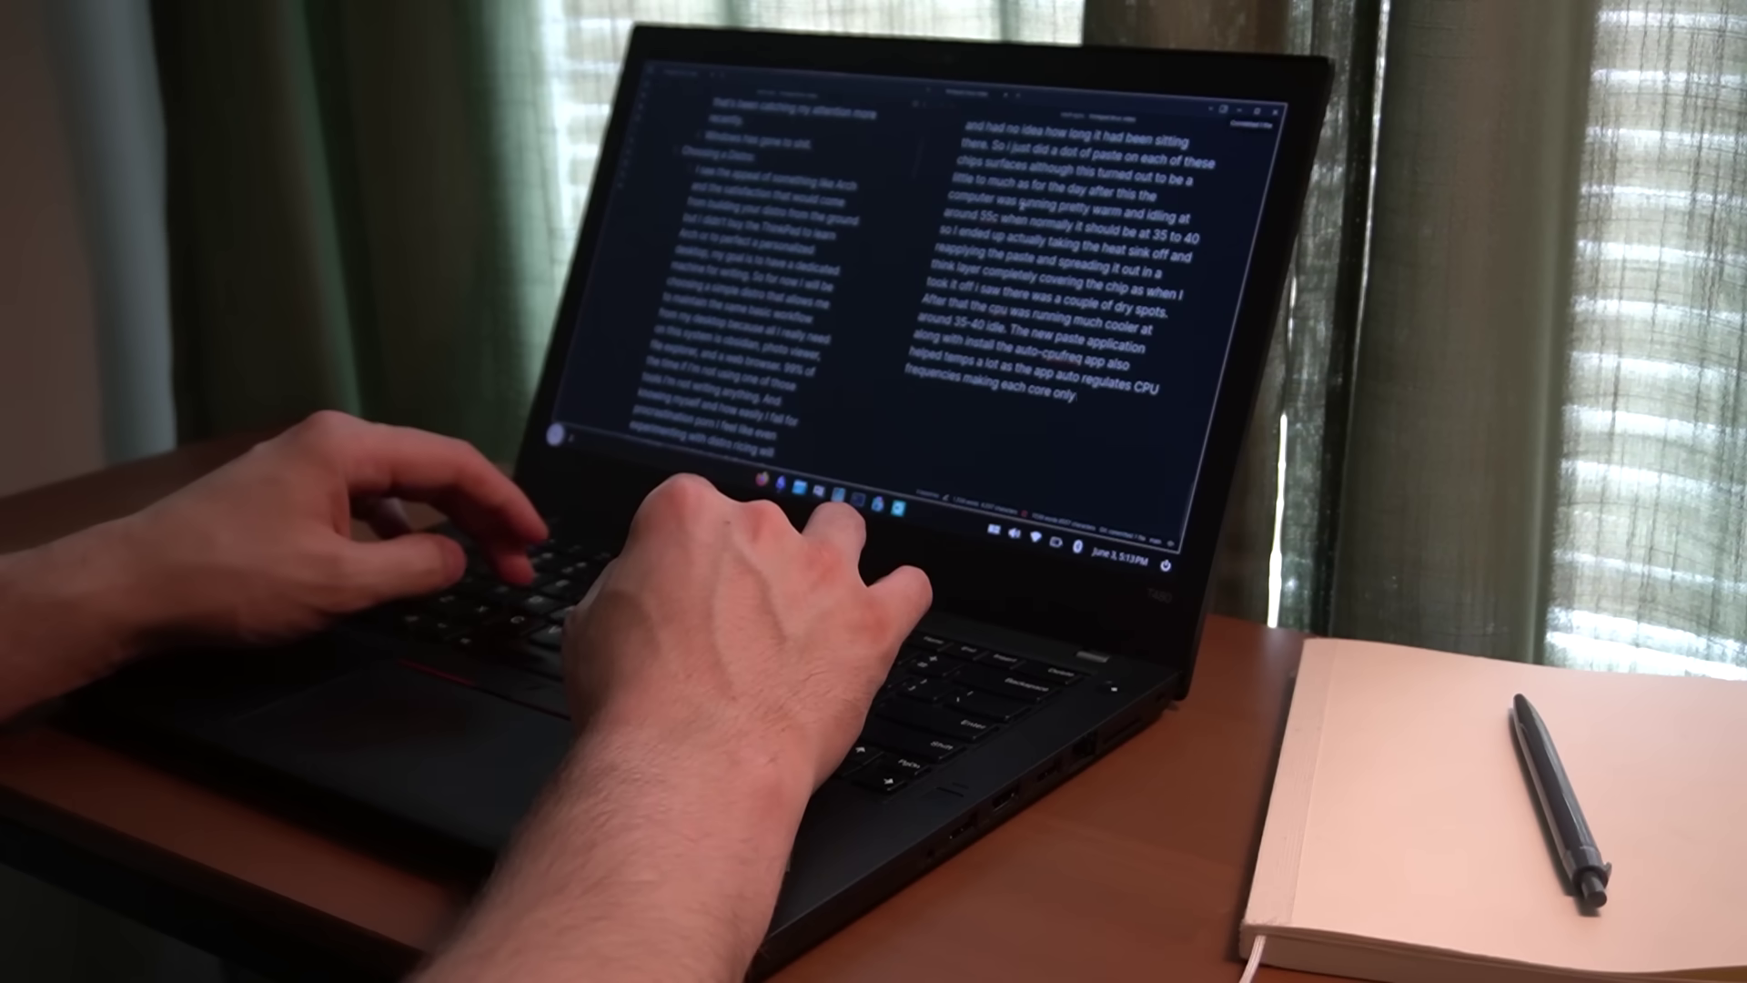
- Replace 'only' with 'run as optimal' and commit the note from the command palette
key("BackSpace")
key("BackSpace")
key("BackSpace")
key("BackSpace")
type("run as optimally as possi")
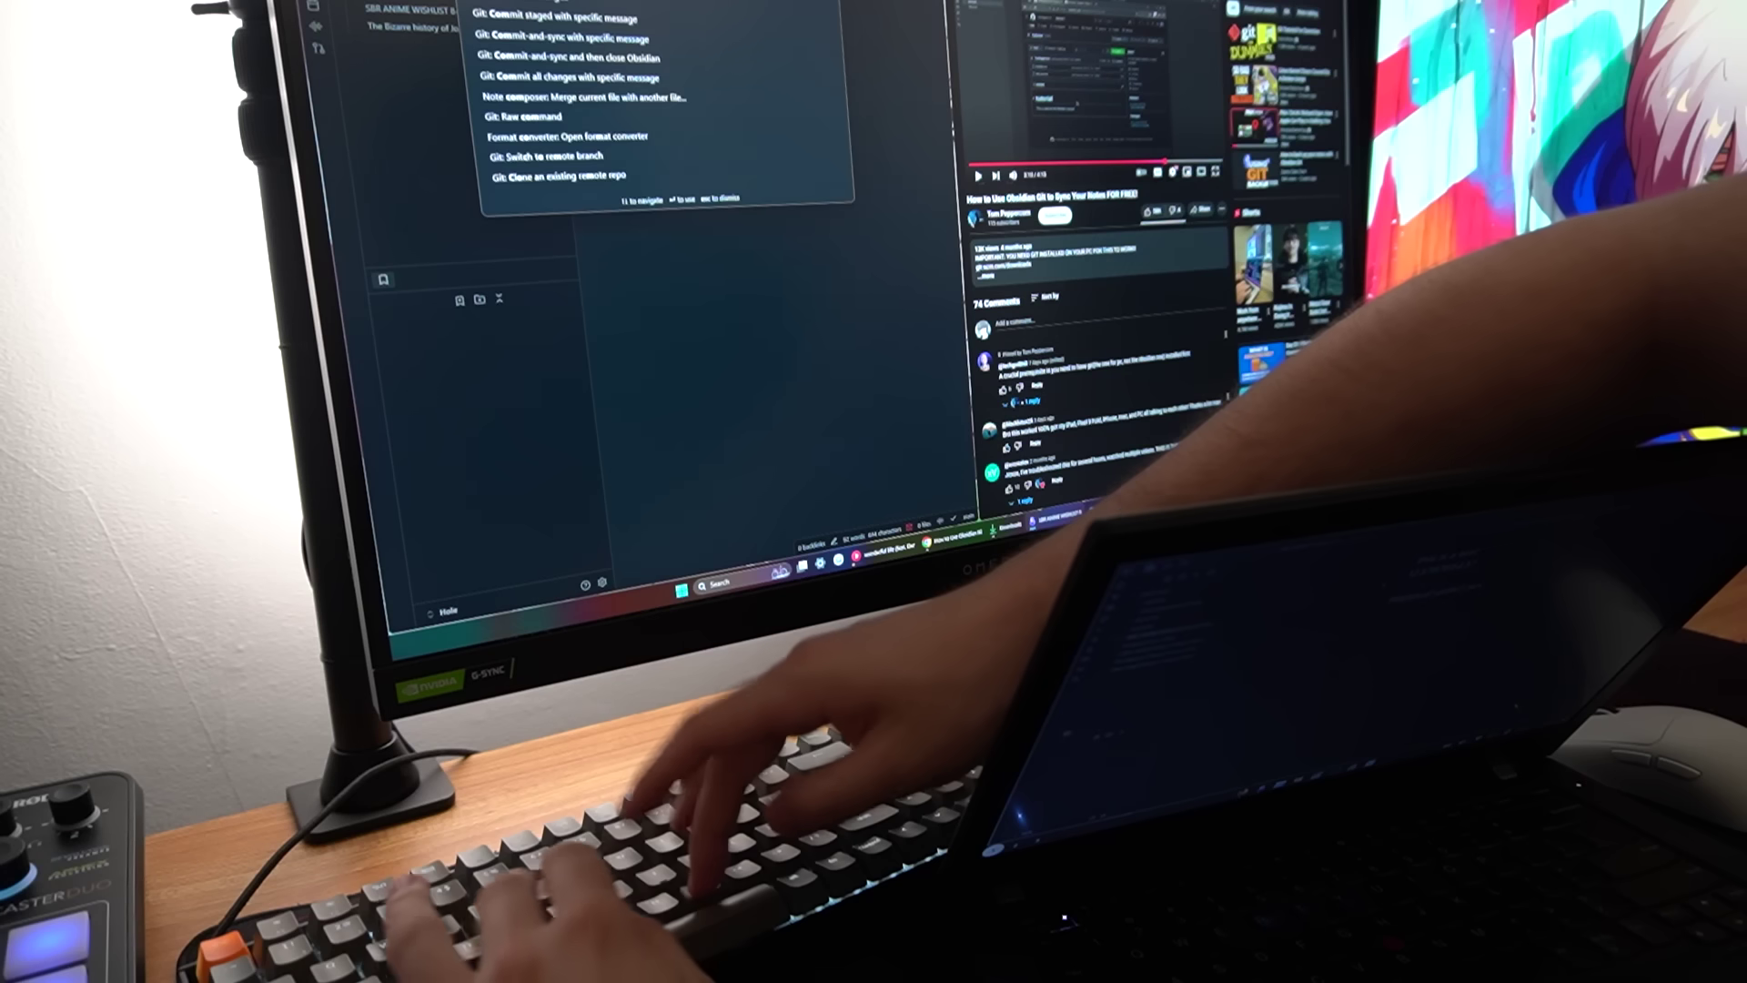
type("mit")
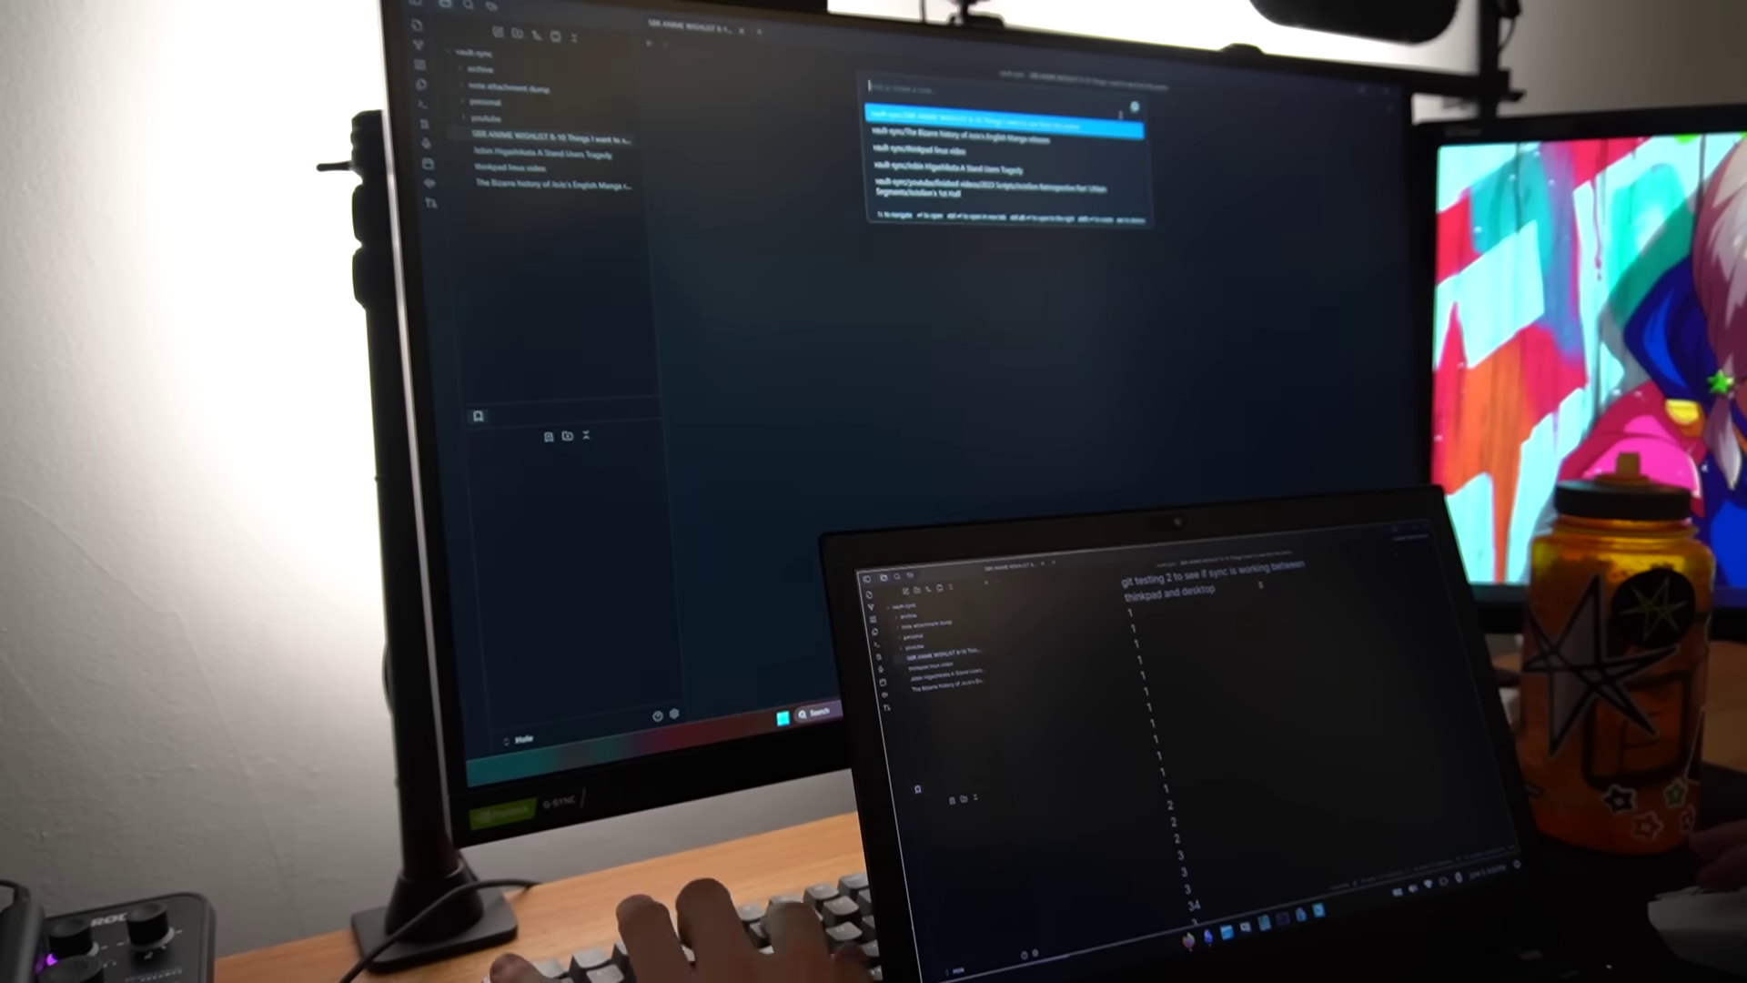
key("Return")
key("ctrl+p")
key("Return")
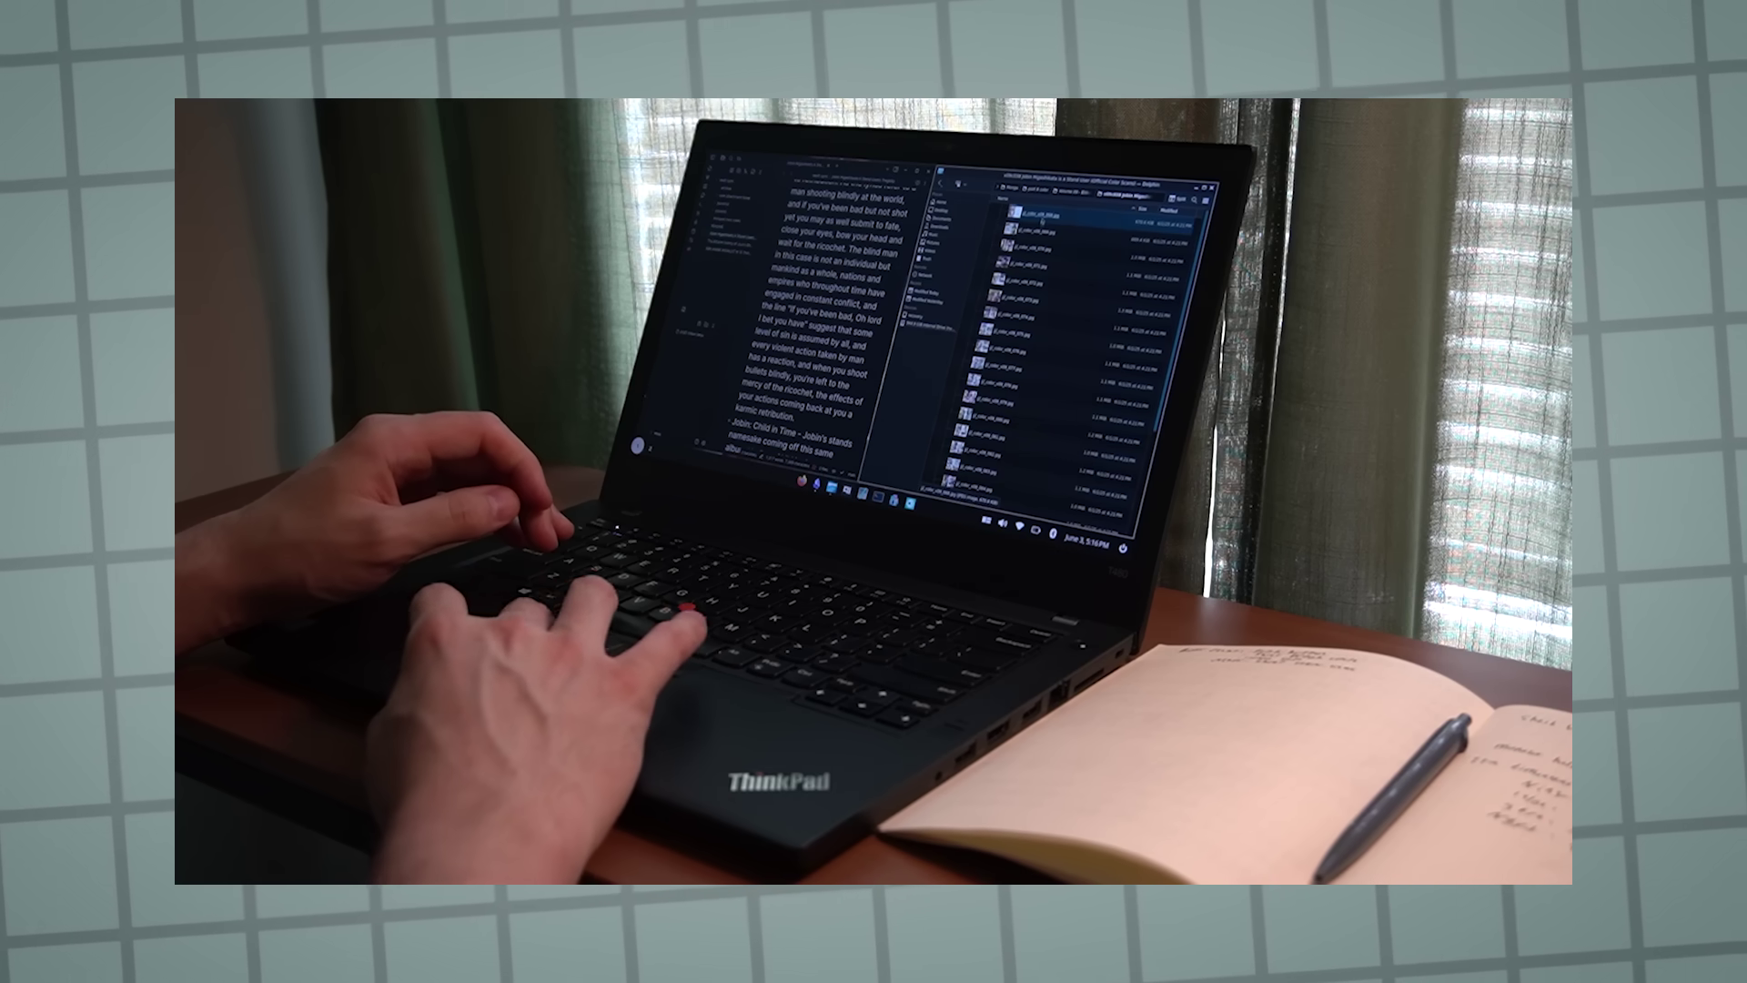
- Open the comic image, flip through three pages, stack the windows, then close the viewer
left_click(1042, 220)
key("Right")
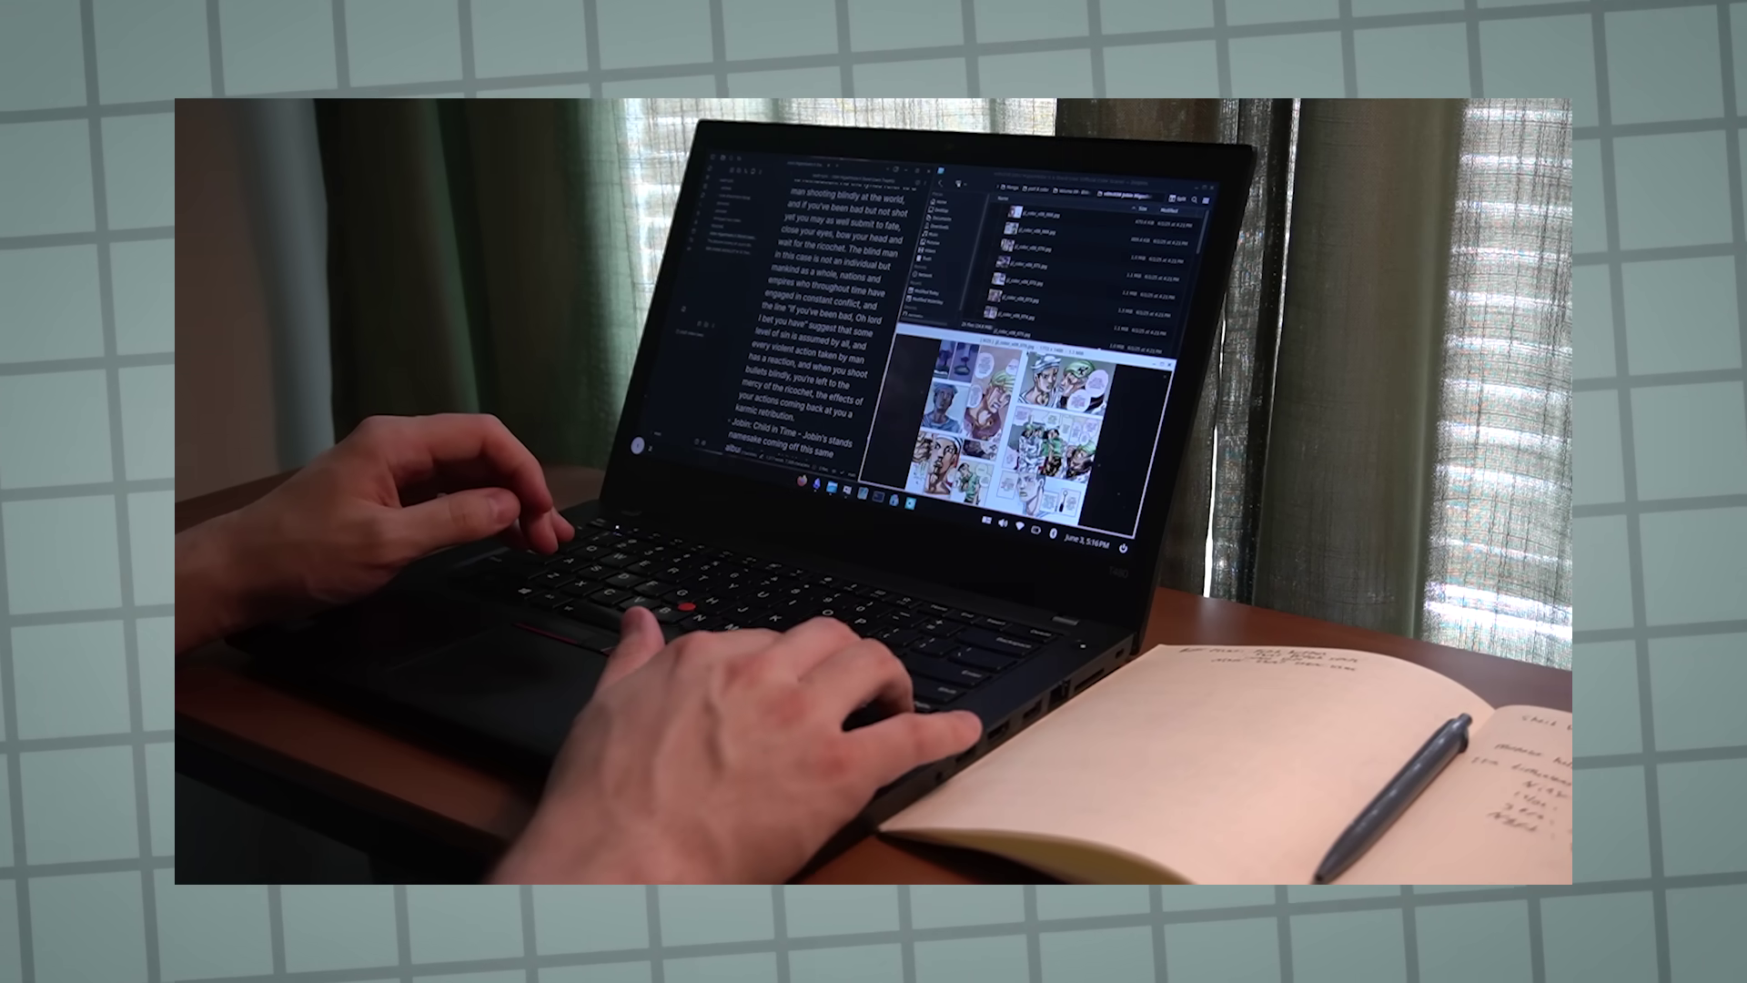
key("Right")
key("Right")
key("Right")
key("Right")
key("Right")
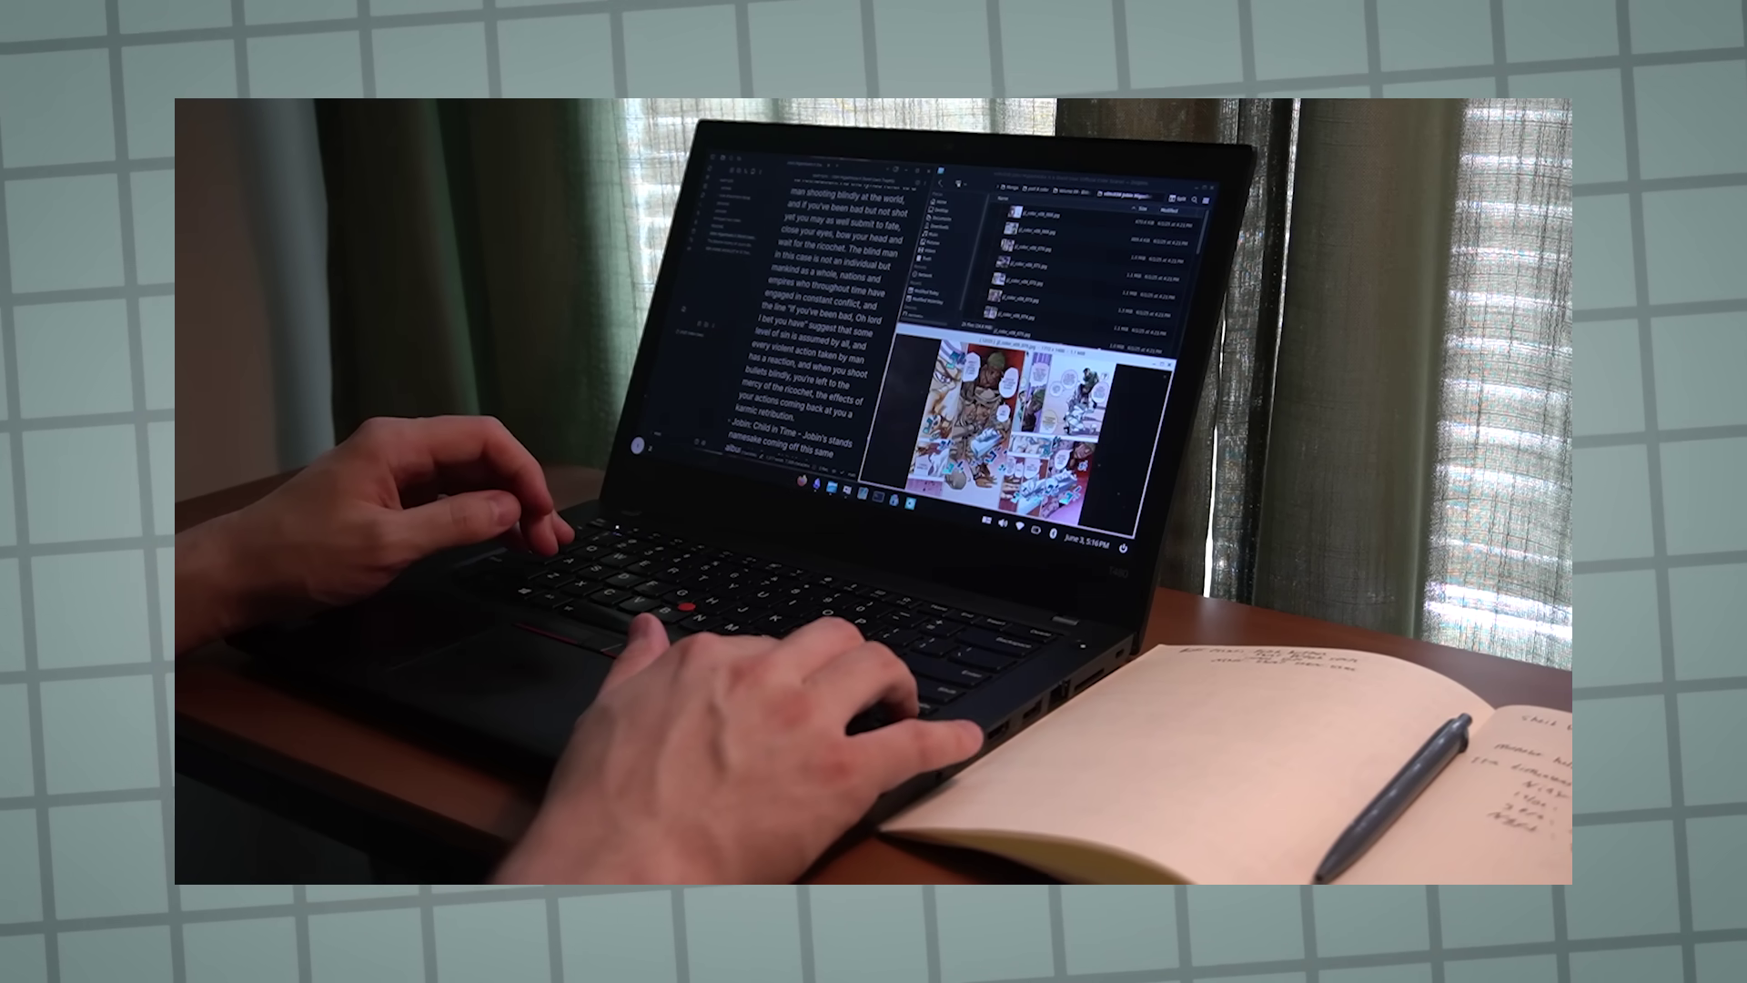
key("Right")
key("Right")
key("super+s")
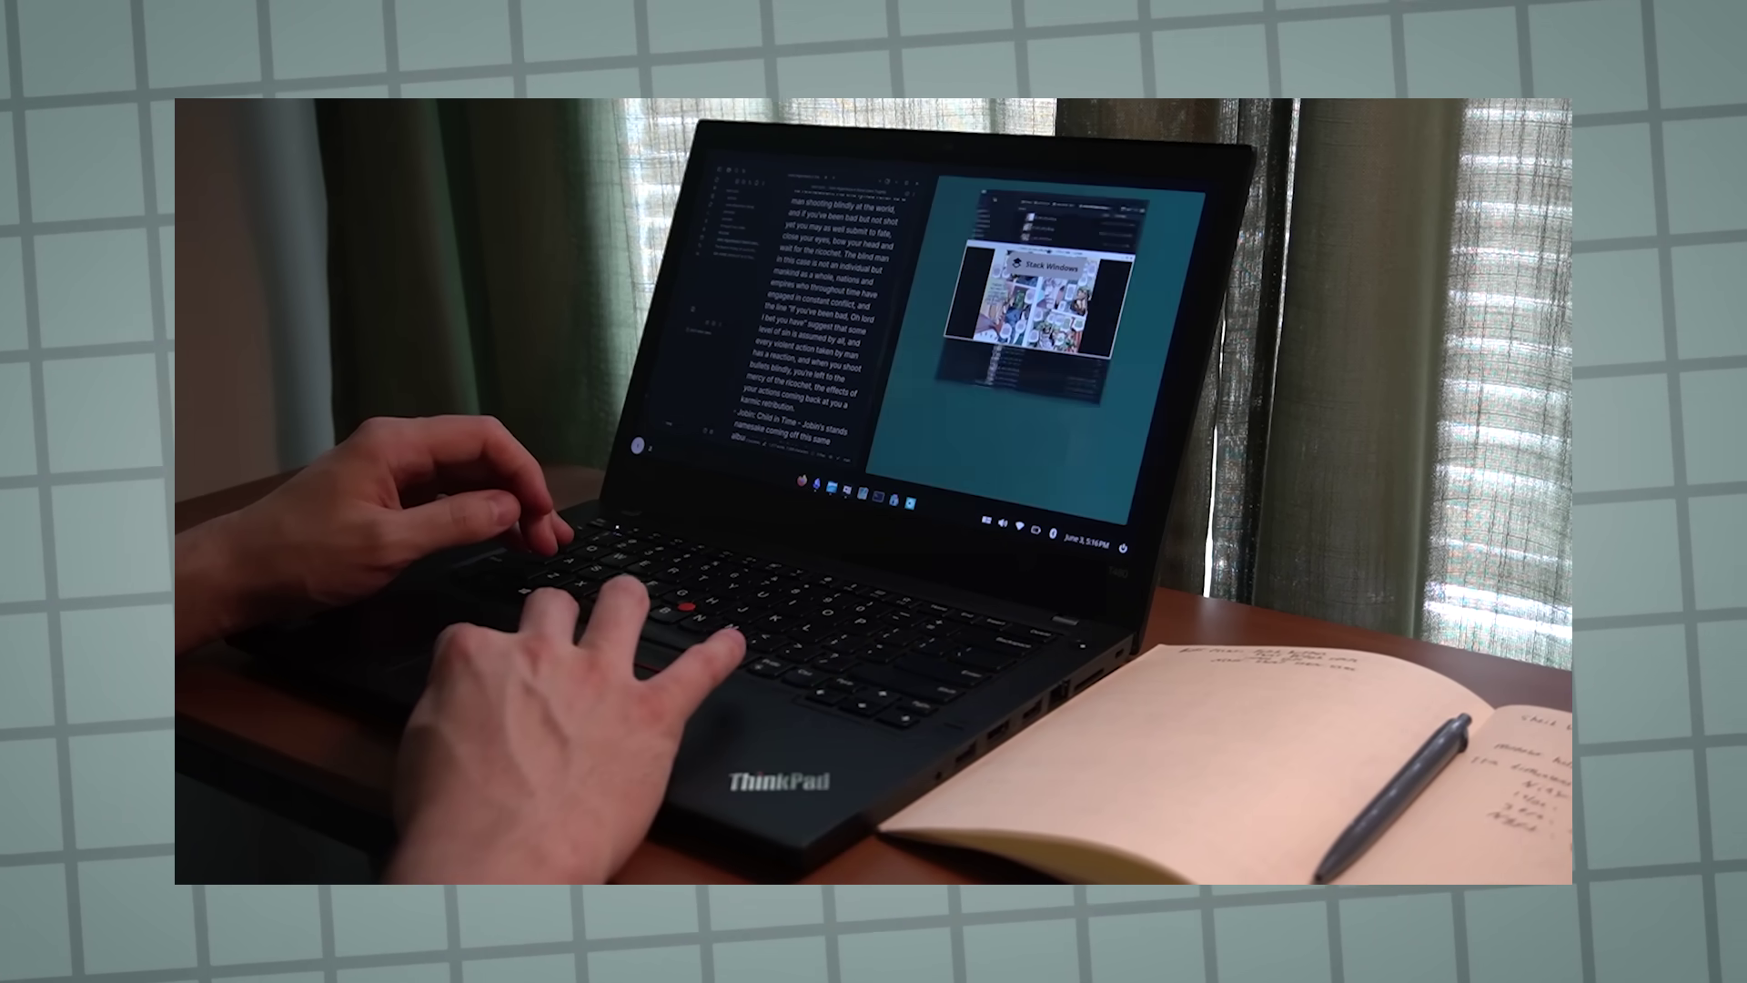
key("Right")
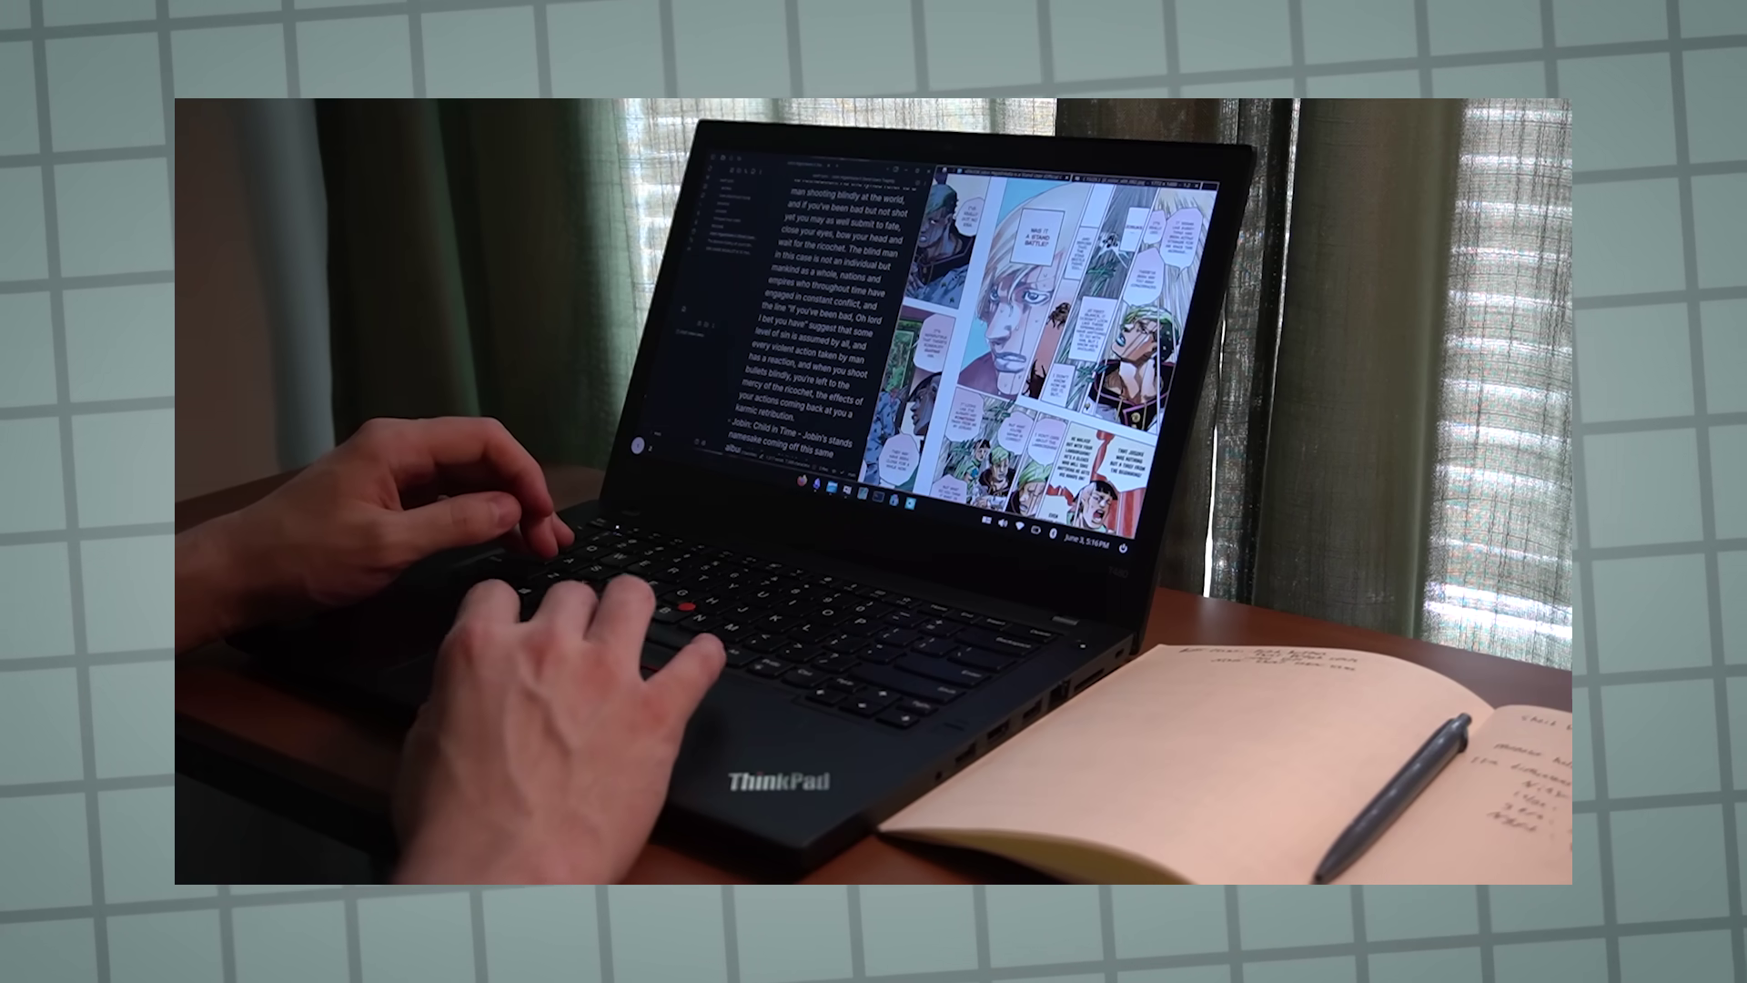
scroll(801, 301, "up", 10)
key("Escape")
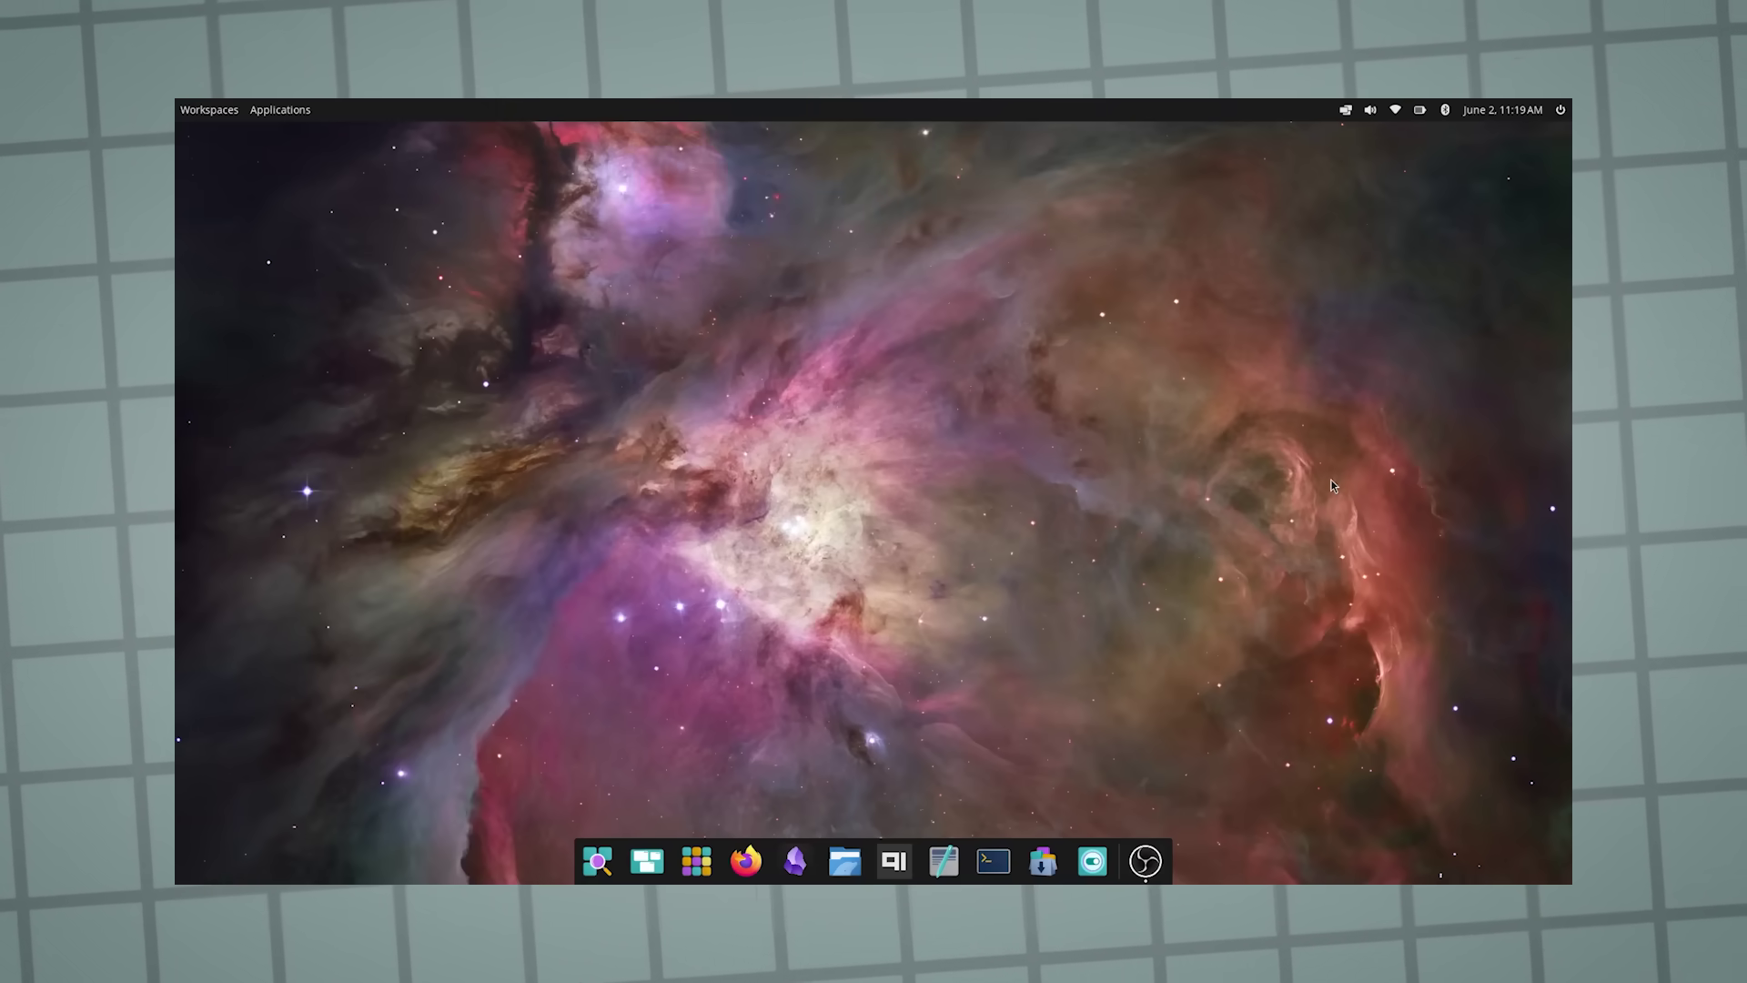
- Search the launcher for 'se', then open a terminal window with Super+T
key("super")
type("se")
key("Escape")
key("super+t")
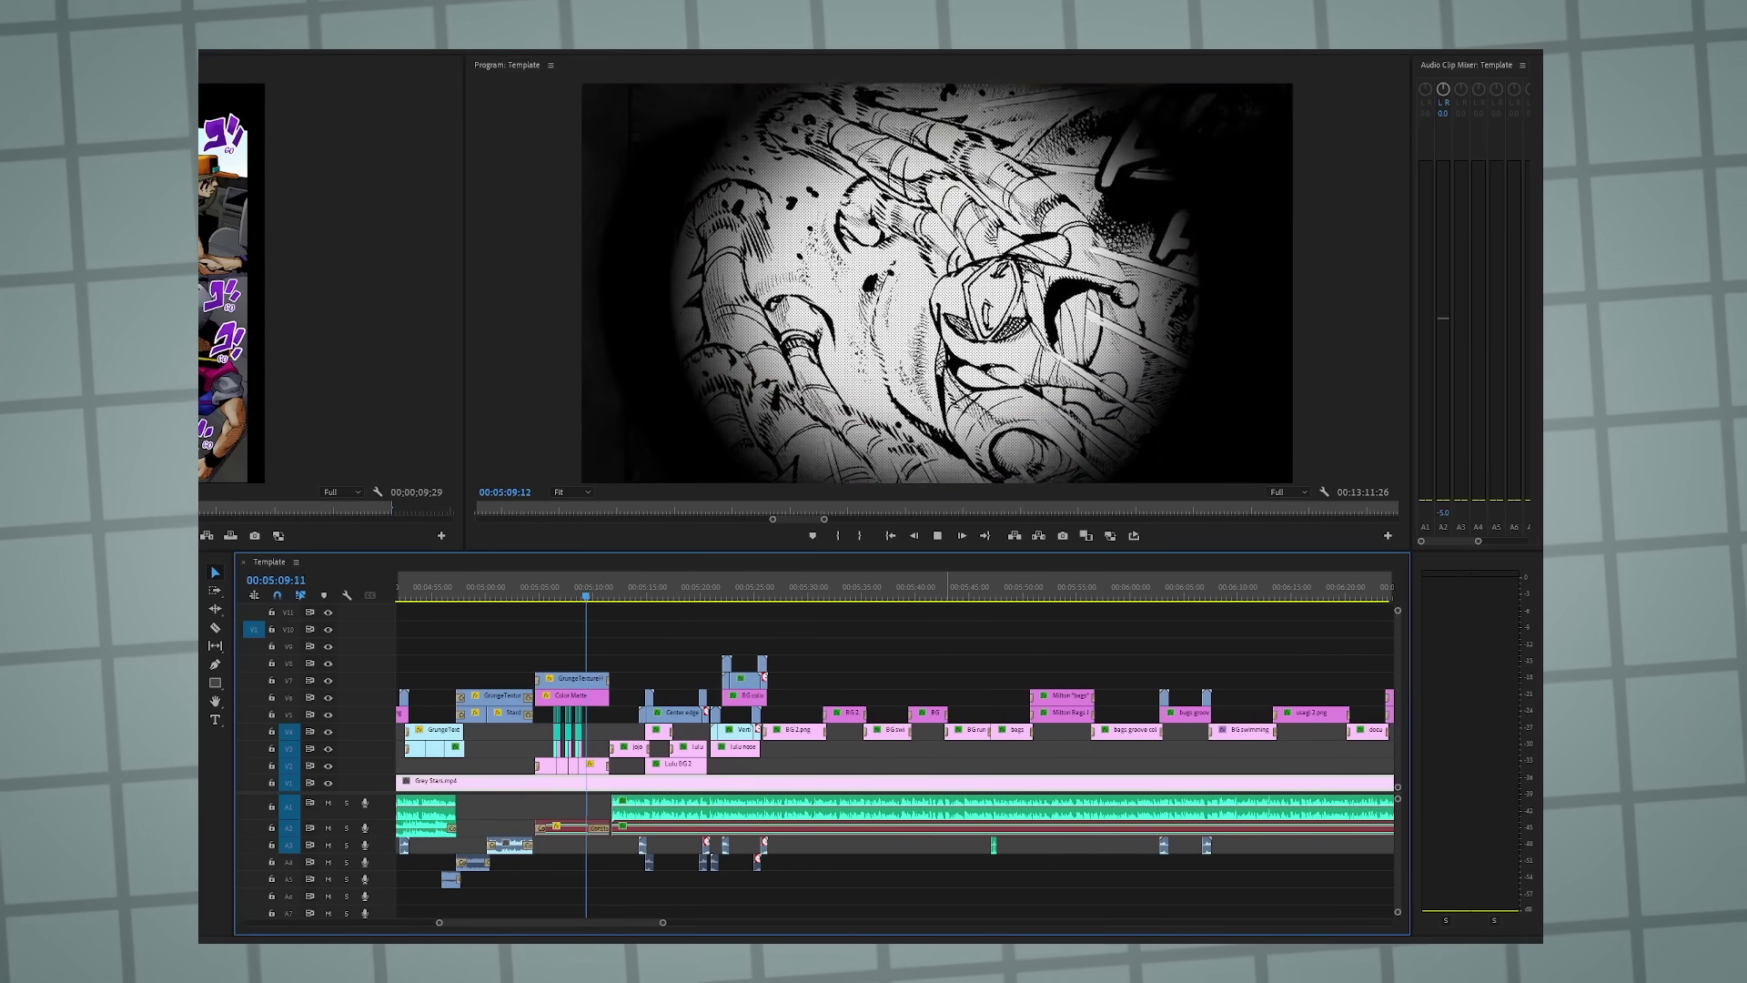
- Open a terminal from the launcher, run neofetch, and clear the screen with Ctrl+L
key("=")
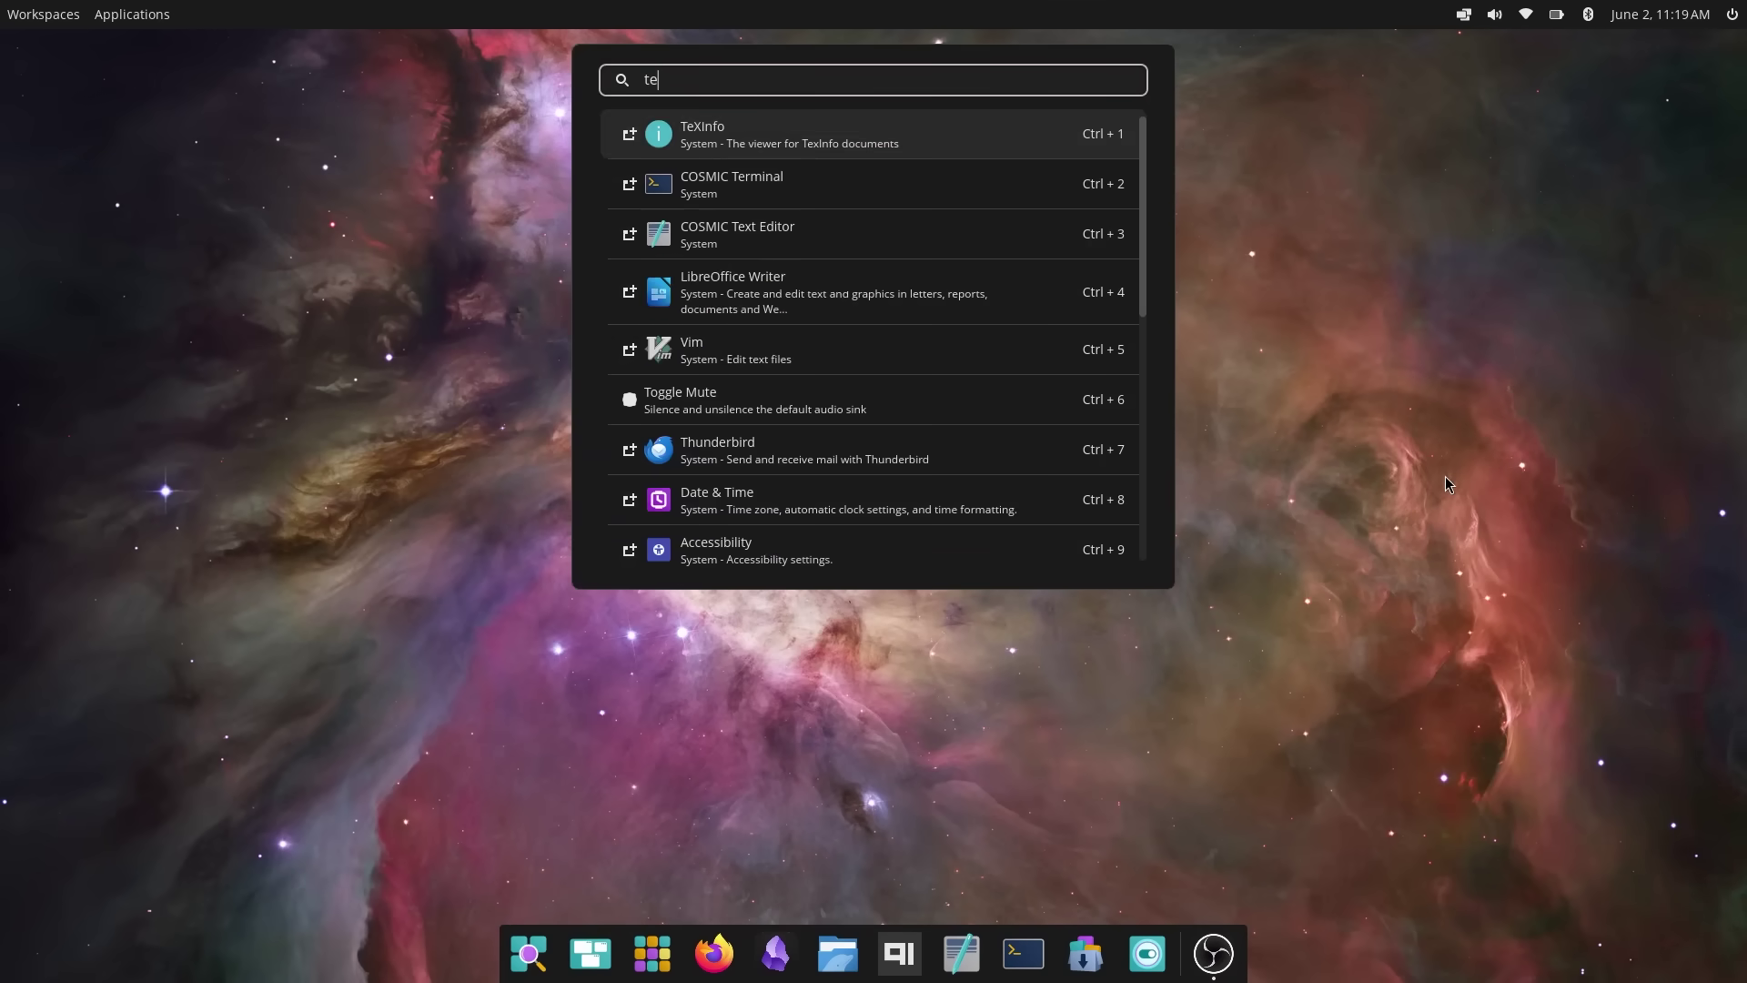
type("in")
key("Return")
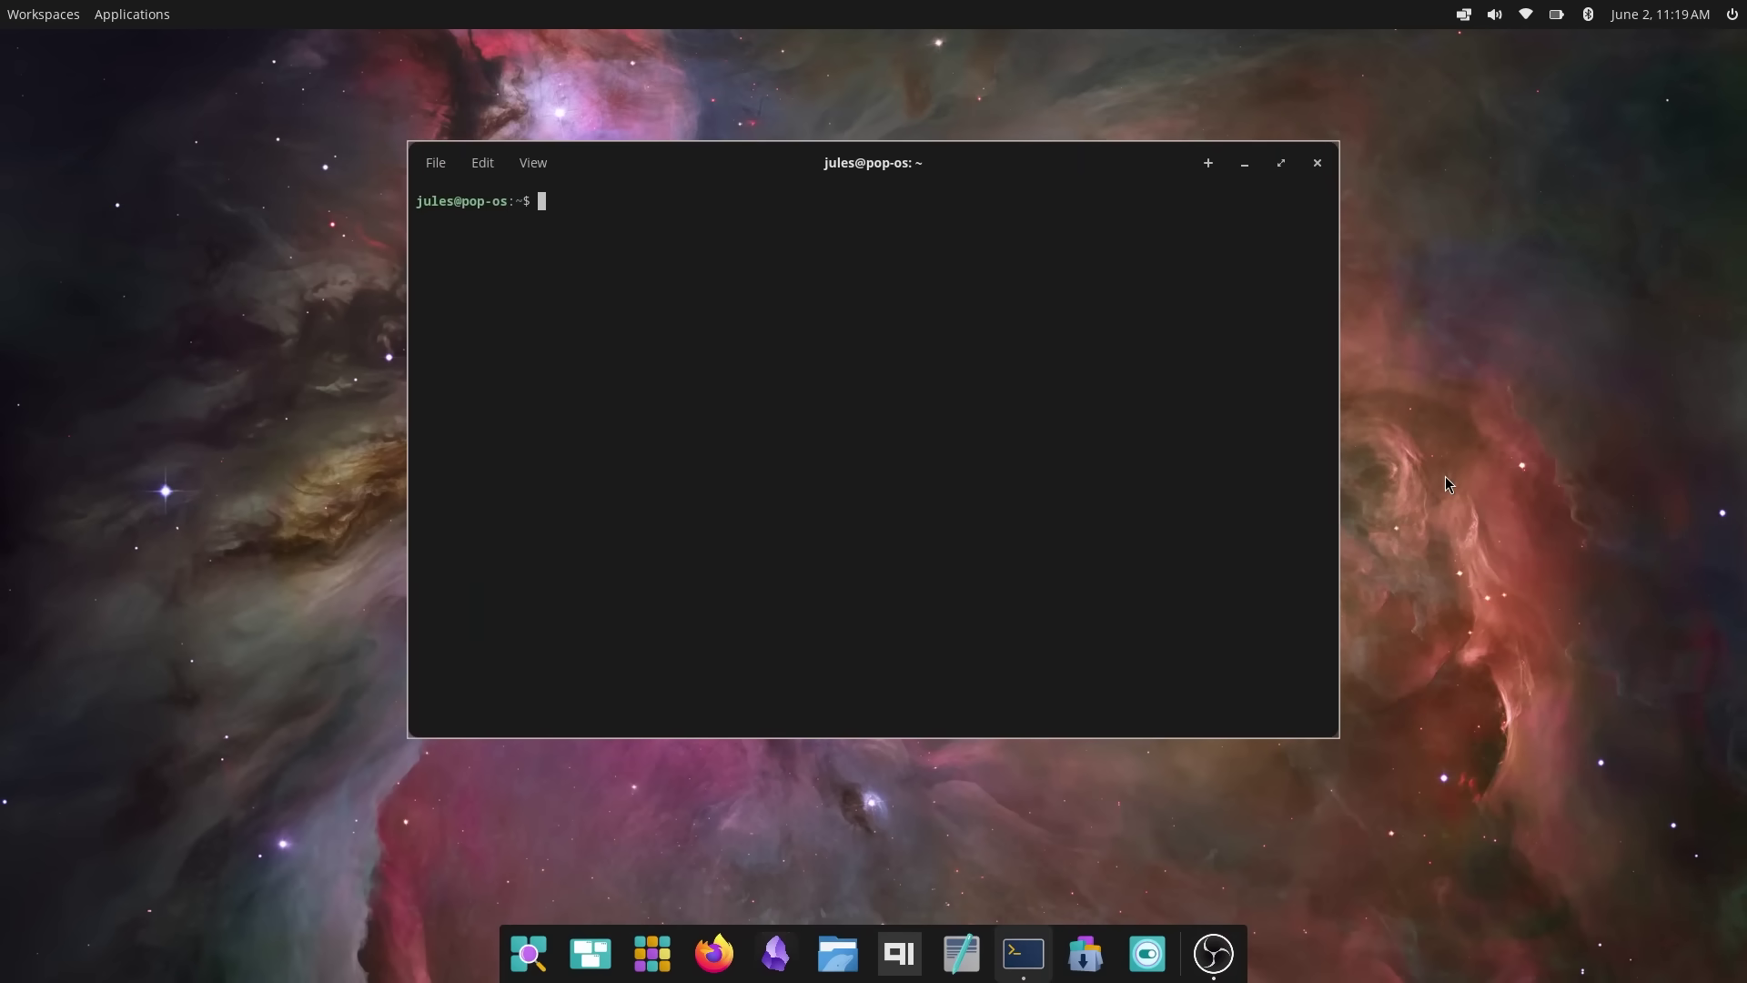
type("neofetch")
key("Return")
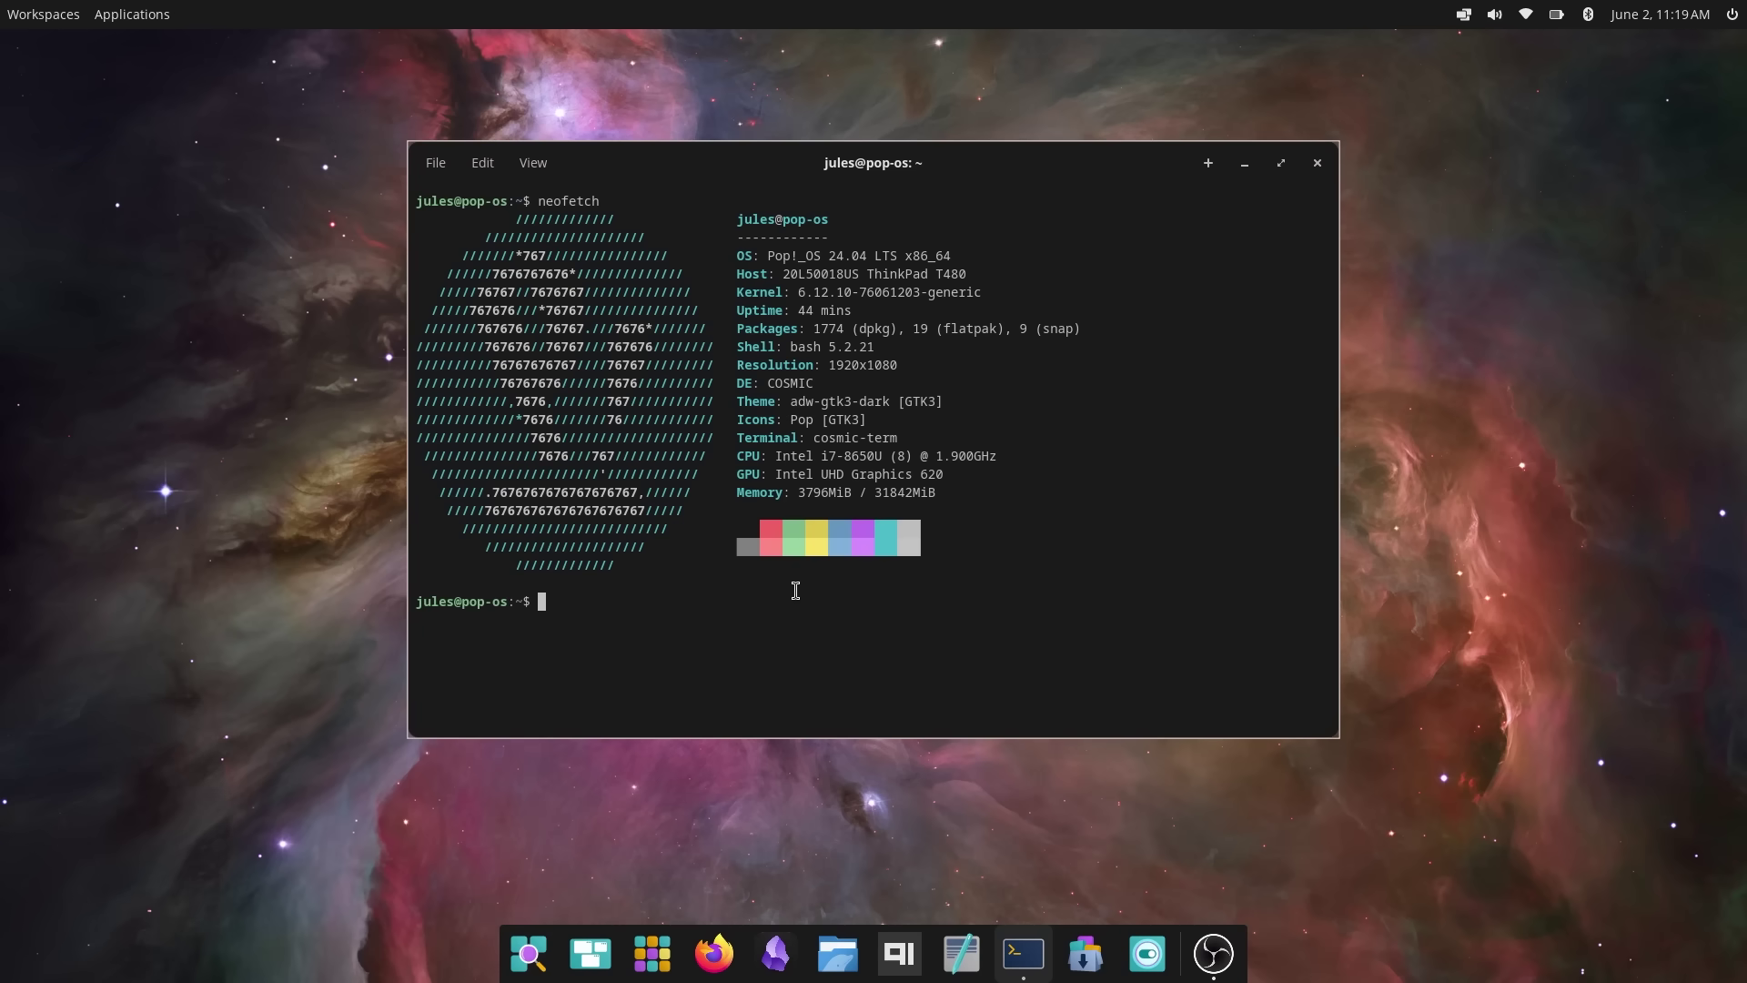
key("ctrl+l")
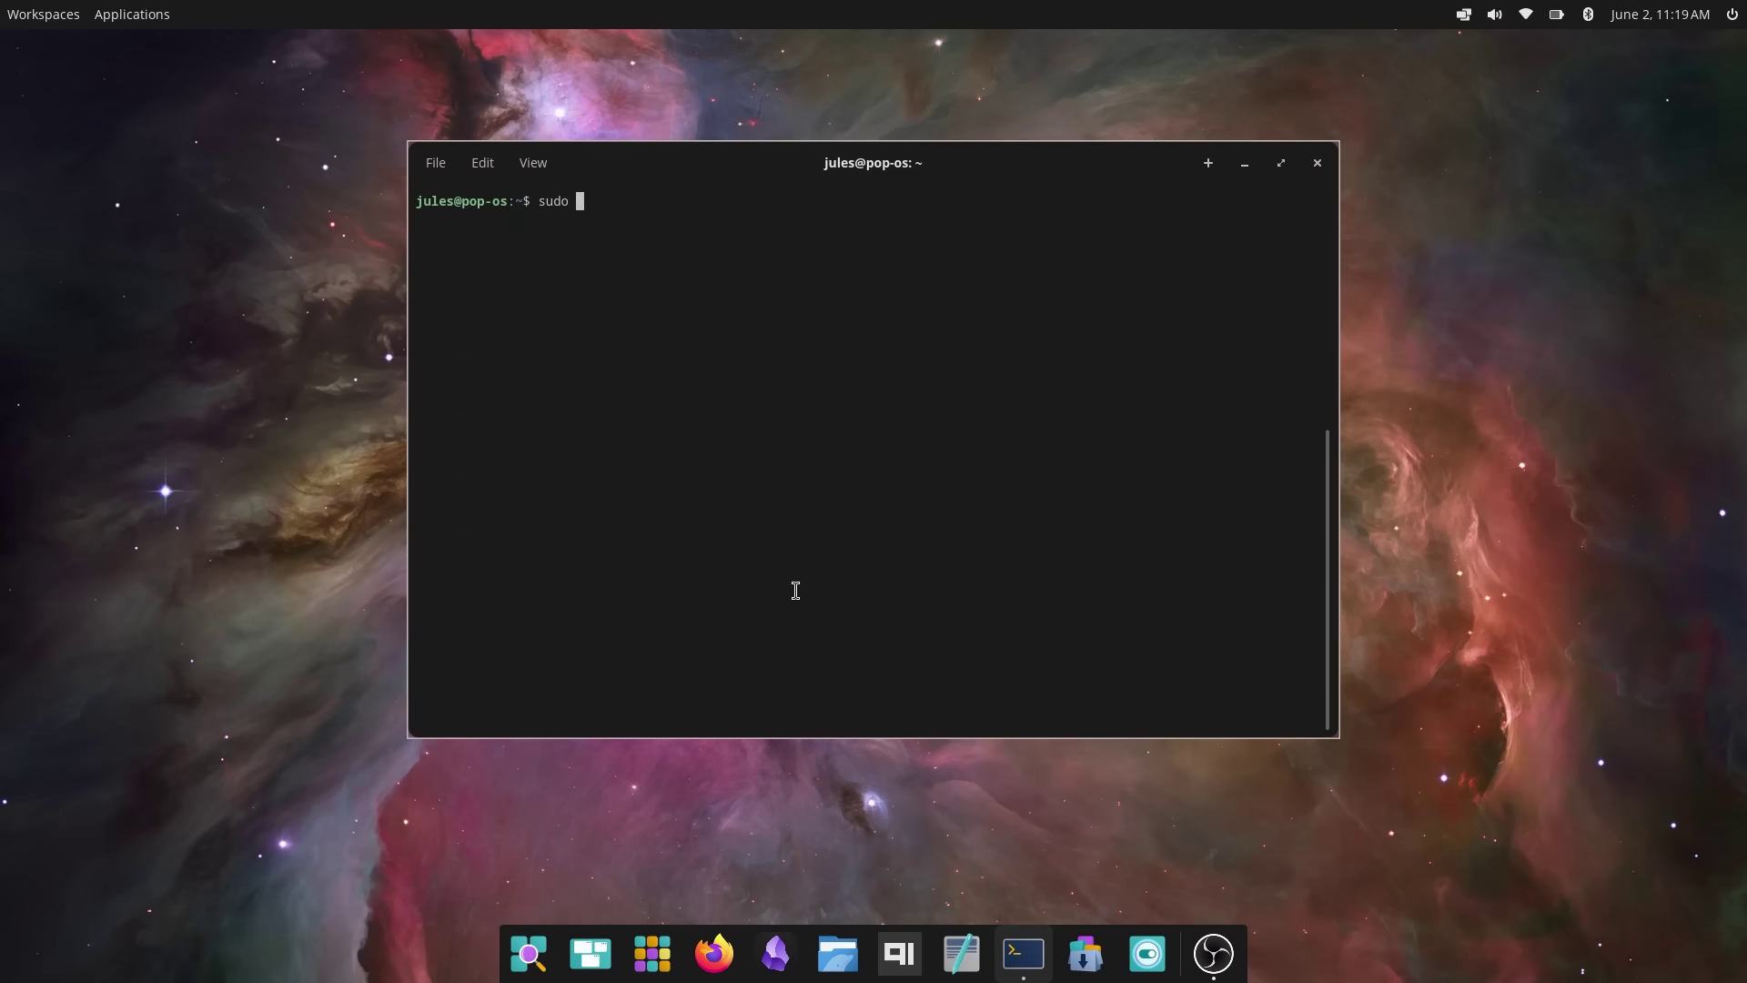